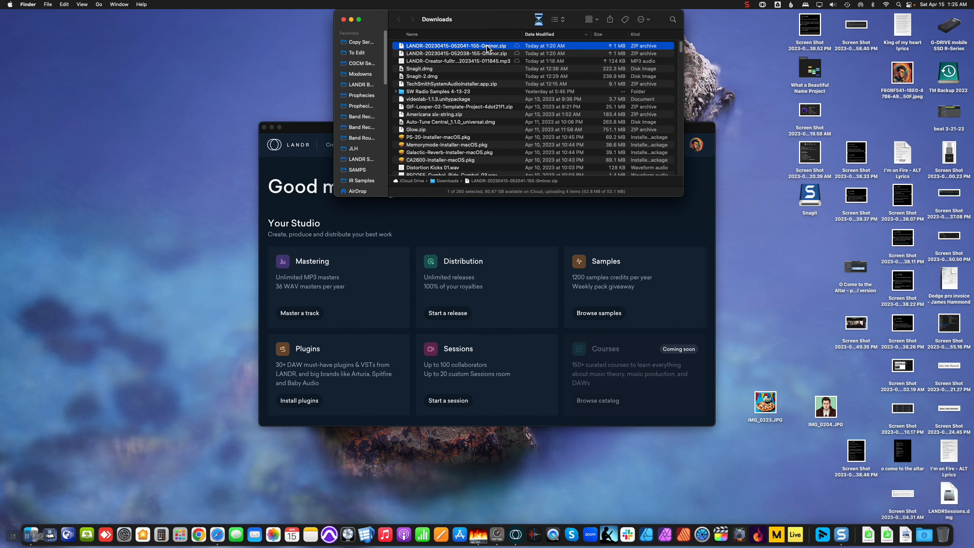
{"action": "double_click", "coordinate": [486, 46]}
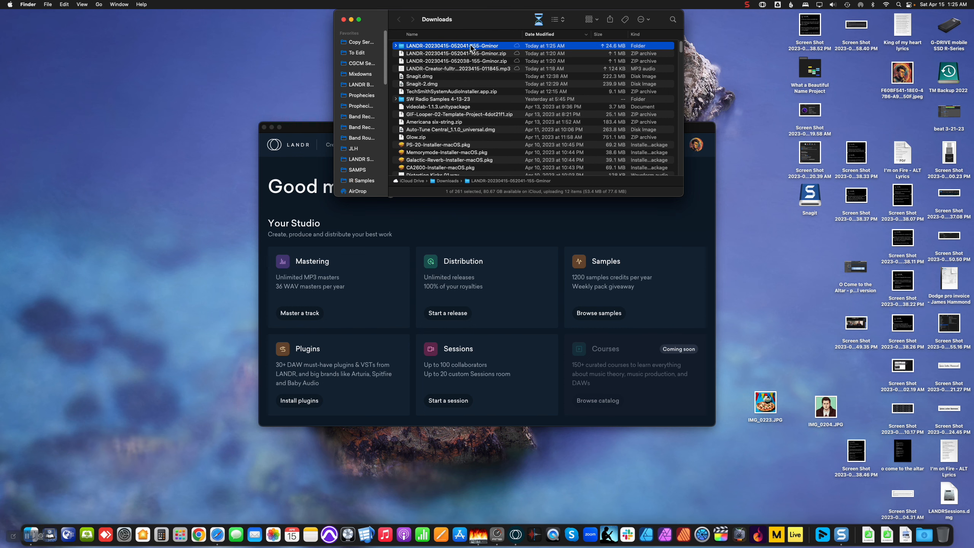
{"action": "double_click", "coordinate": [471, 46]}
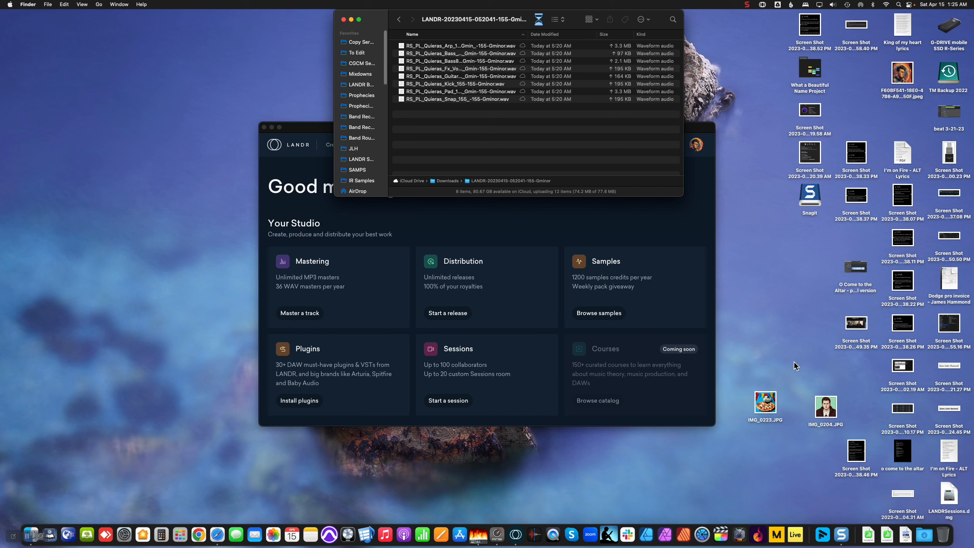
- Switch to Ableton Live and create a new Live Set
{"action": "left_click", "coordinate": [795, 535]}
{"action": "left_click", "coordinate": [272, 127]}
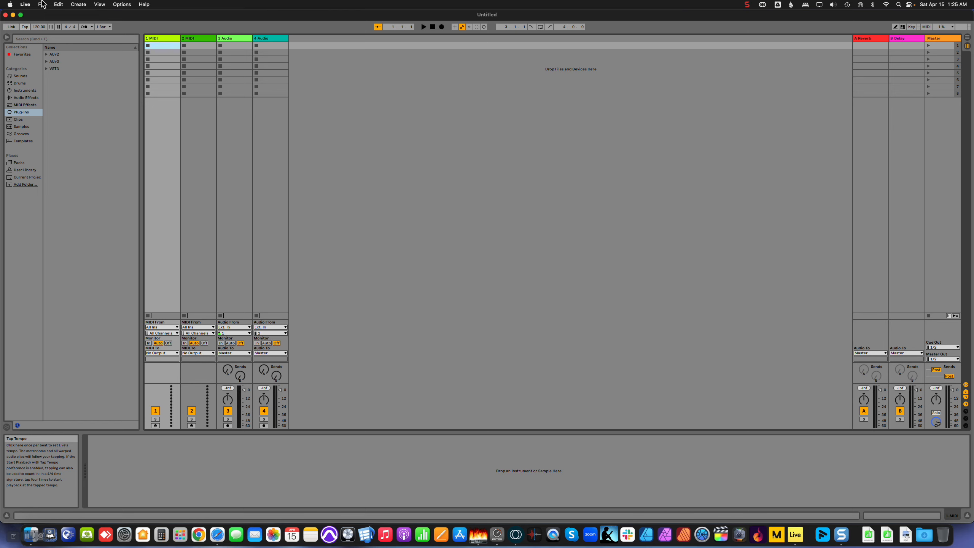
{"action": "left_click", "coordinate": [43, 4]}
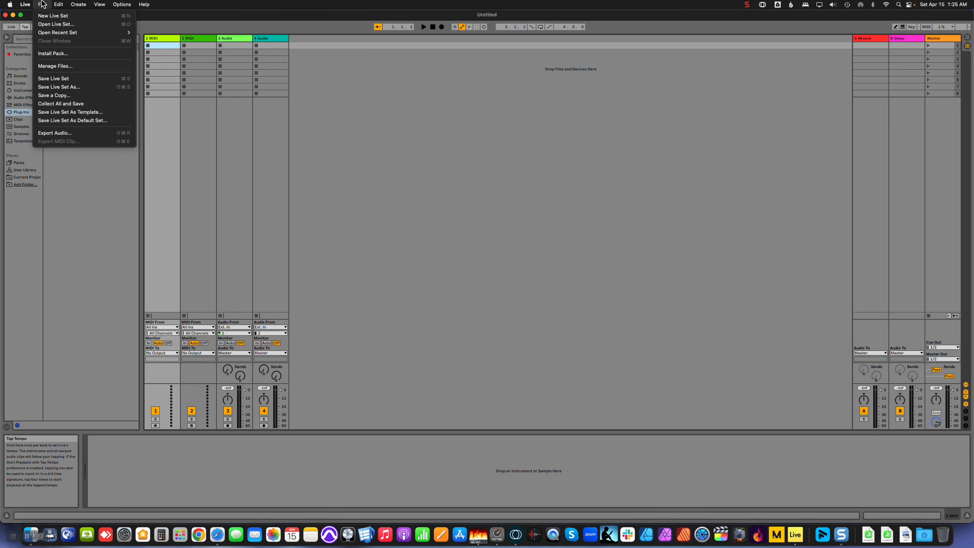
{"action": "left_click", "coordinate": [60, 15]}
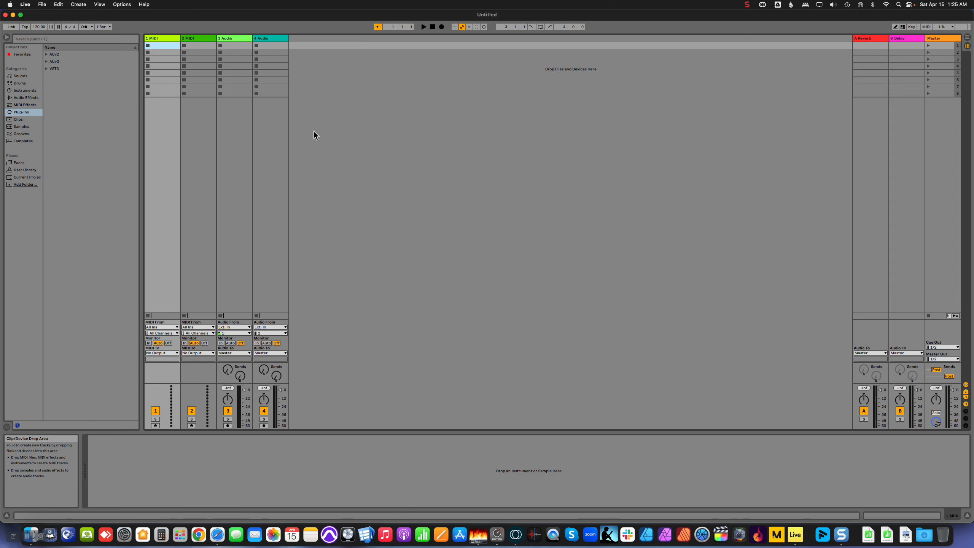
- Delete the two default MIDI tracks from the set
{"action": "left_click", "coordinate": [197, 38]}
{"action": "left_click", "coordinate": [172, 38], "text": "shift"}
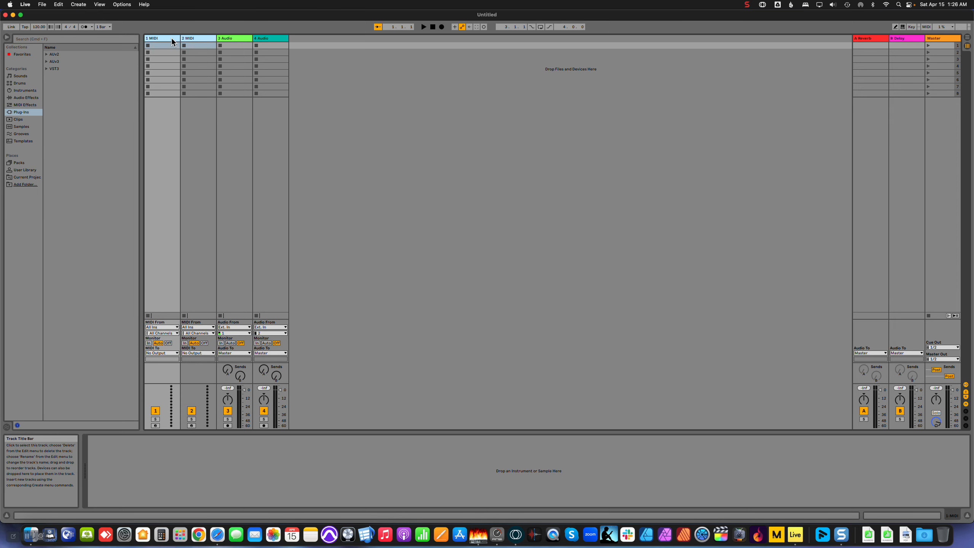
{"action": "key", "text": "Delete"}
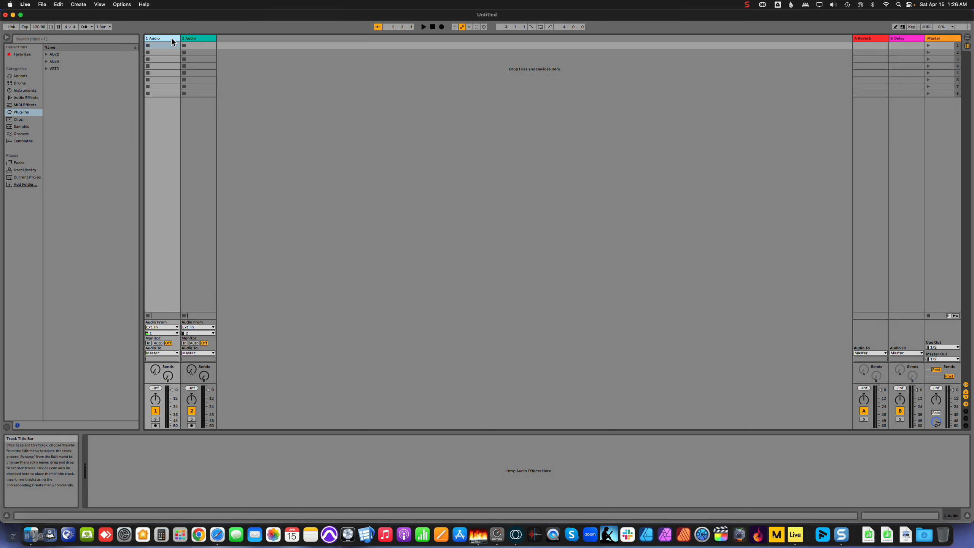
{"action": "key", "text": "super+Tab"}
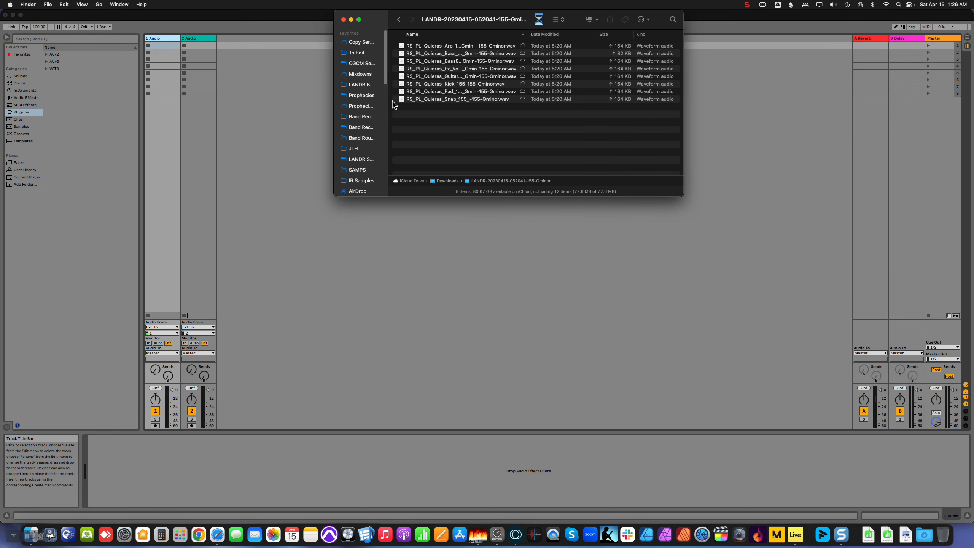
{"action": "key", "text": "super+a"}
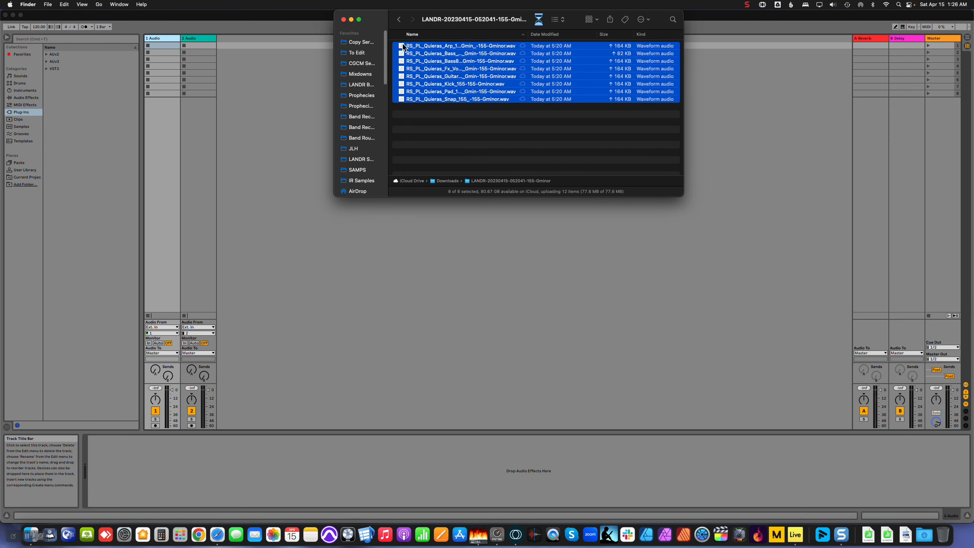
{"action": "left_click_drag", "start_coordinate": [402, 45], "coordinate": [497, 79]}
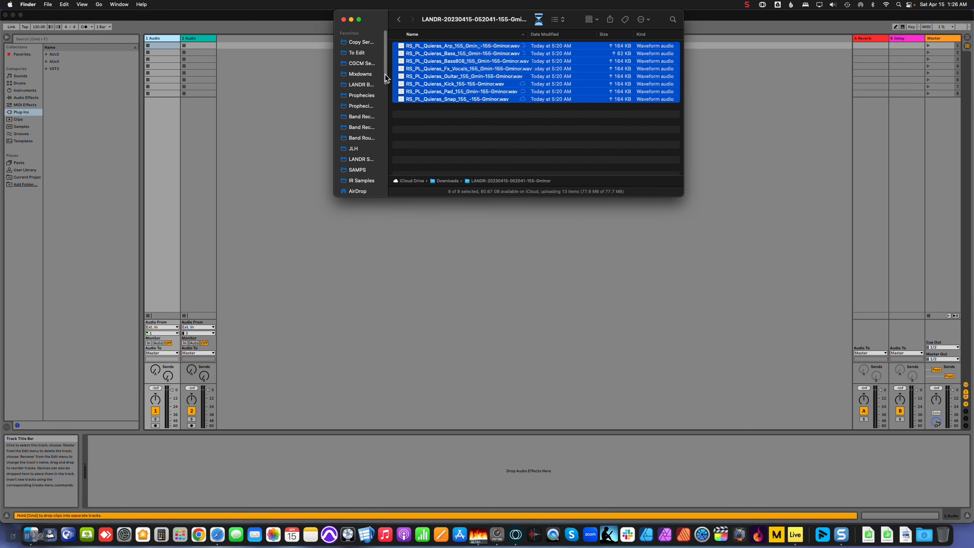
- Set the Live Set's tempo to 155 BPM
{"action": "left_click", "coordinate": [82, 4]}
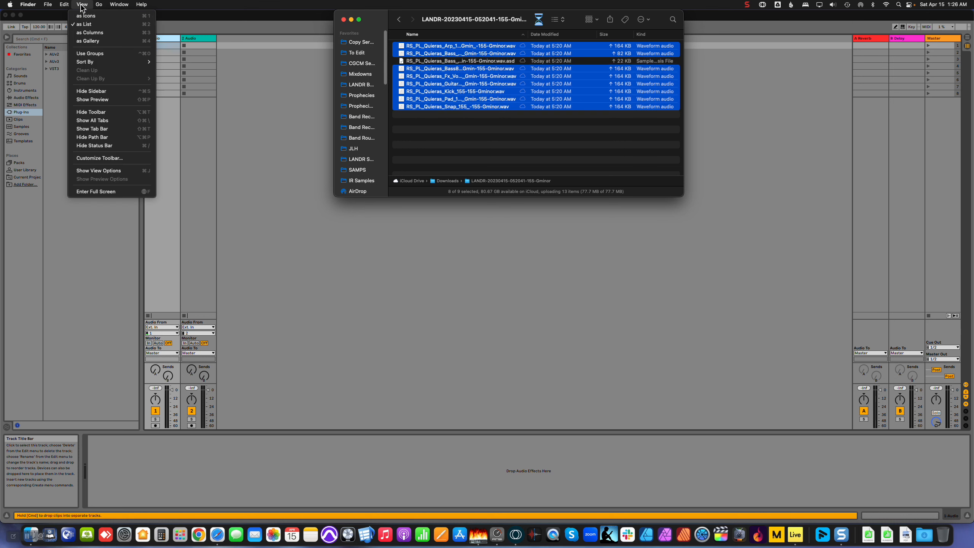
{"action": "left_click", "coordinate": [23, 17]}
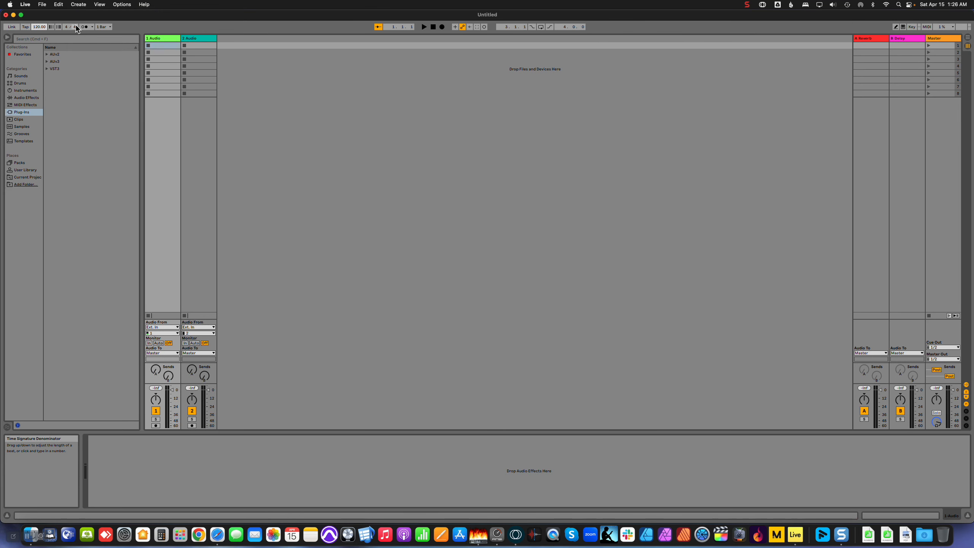
- Import the eight Quieras WAV stems from Finder into scene 1, each on its own audio track, leaving out the .asd file
{"action": "key", "text": "super+Tab"}
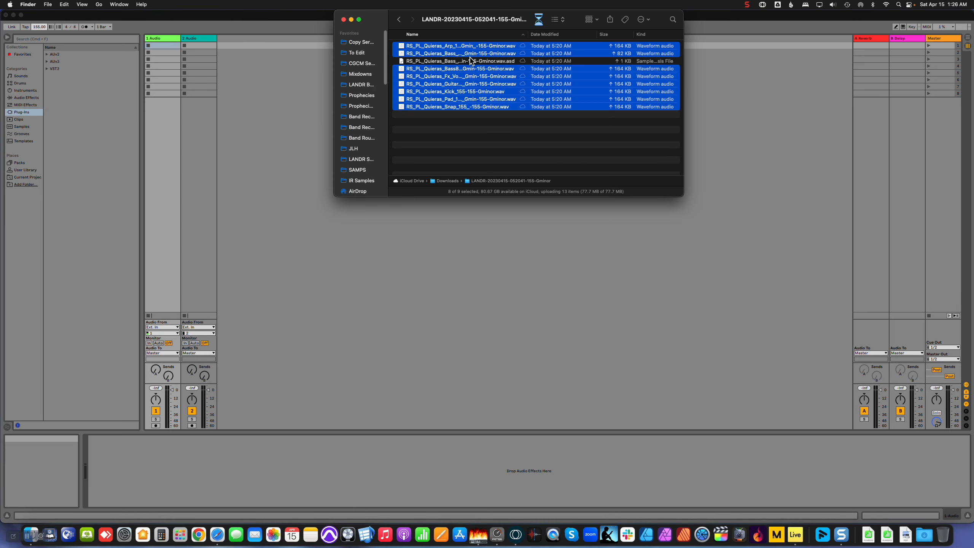
{"action": "left_click", "coordinate": [501, 113]}
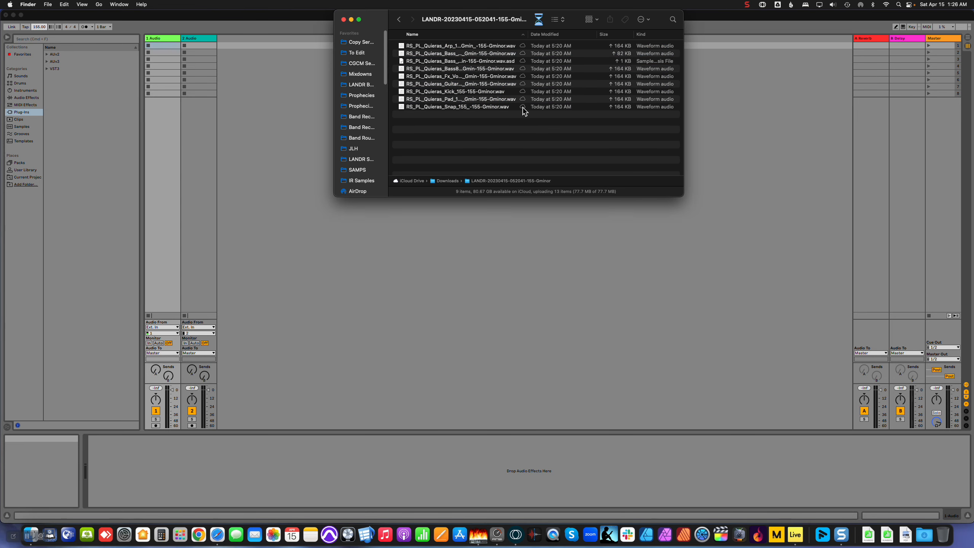
{"action": "key", "text": "super+a"}
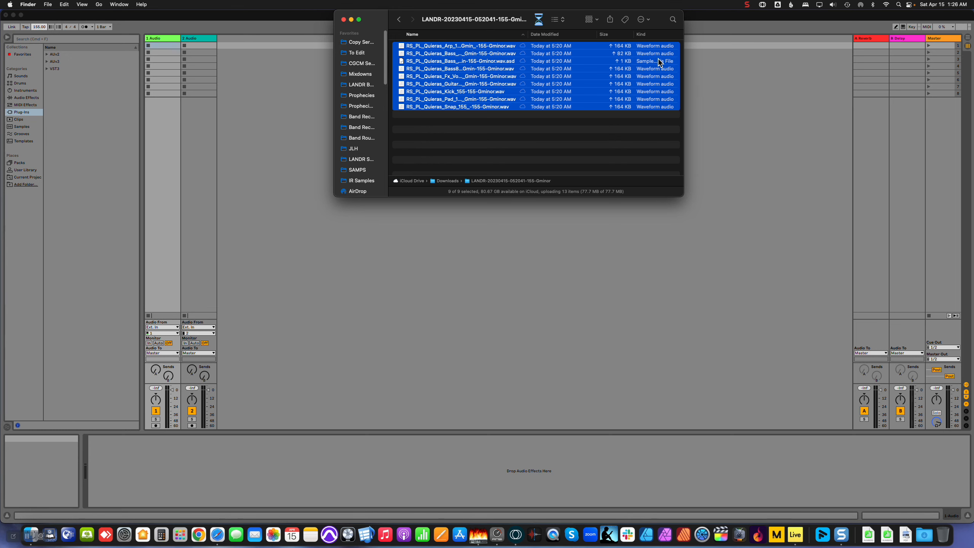
{"action": "left_click", "coordinate": [659, 62], "text": "super"}
{"action": "left_click_drag", "start_coordinate": [403, 47], "coordinate": [160, 46]}
{"action": "key", "text": "super"}
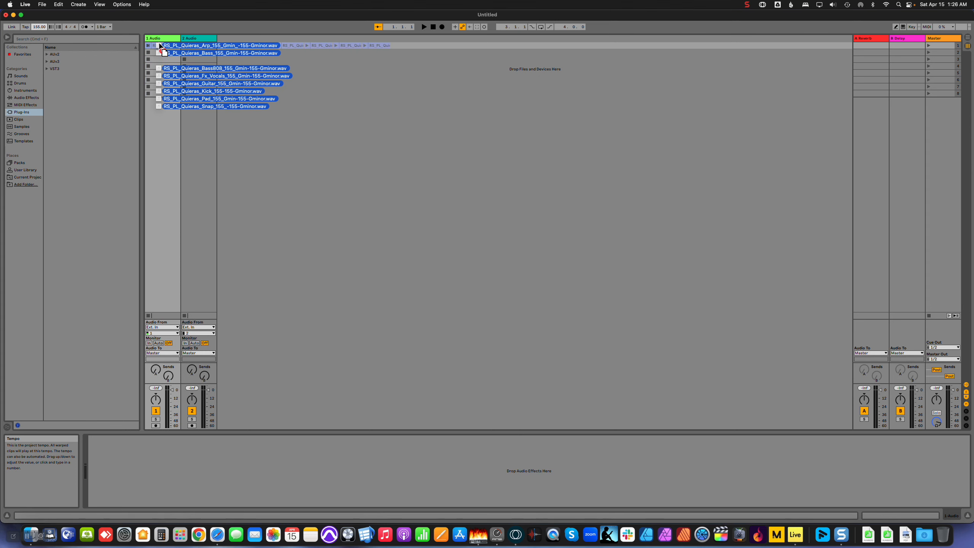
{"action": "left_click_drag", "start_coordinate": [160, 45], "coordinate": [158, 41]}
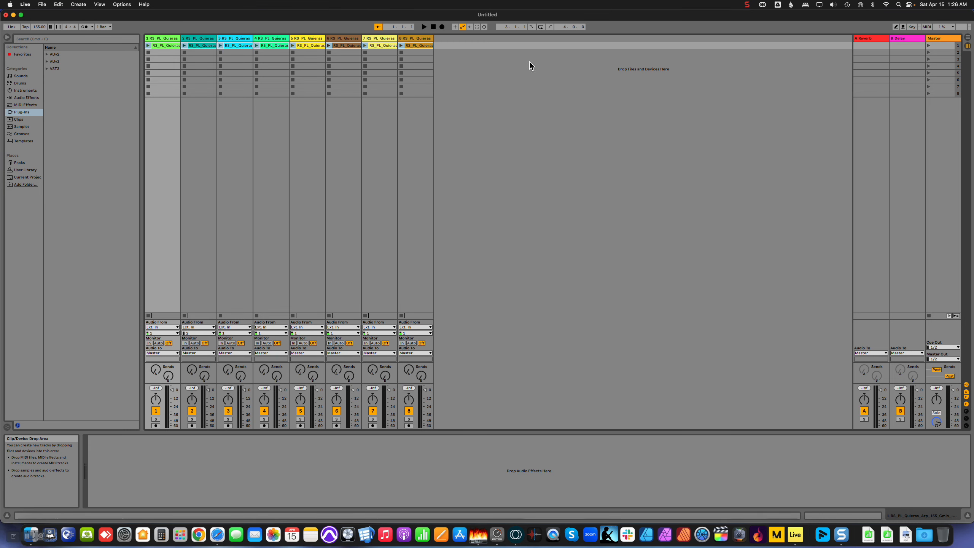
- Launch scene 1 to audition the imported stems together, and stop all clips
{"action": "left_click", "coordinate": [425, 26]}
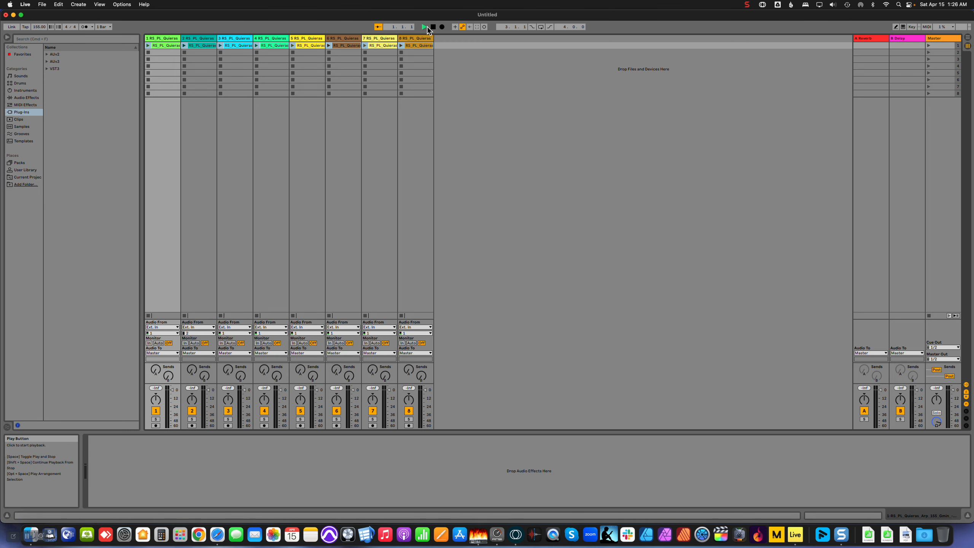
{"action": "left_click", "coordinate": [928, 45]}
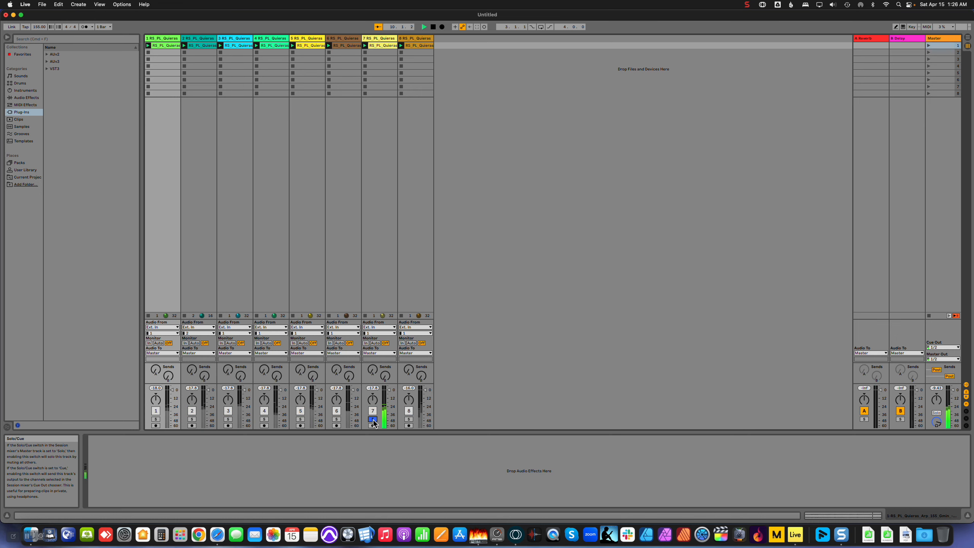
{"action": "left_click", "coordinate": [928, 315]}
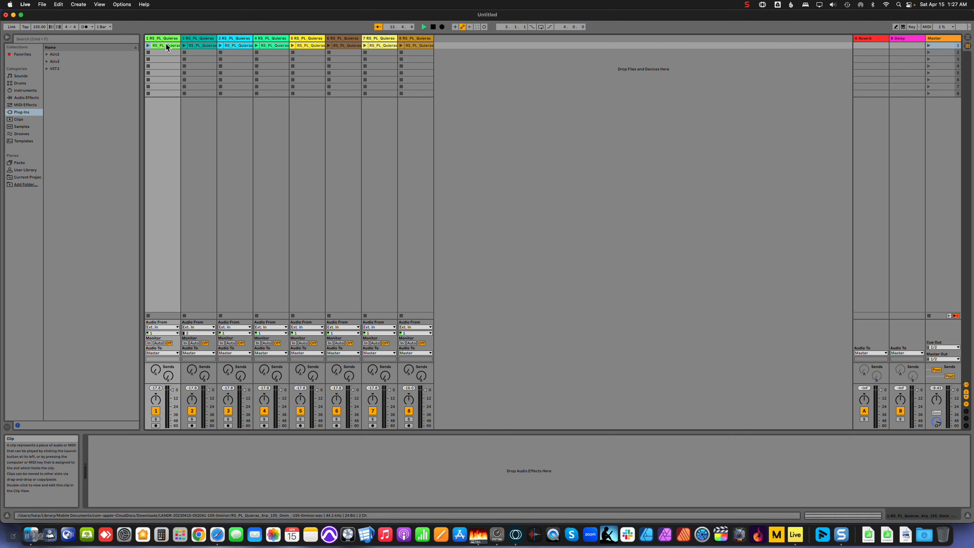
- Duplicate the scene 1 clips on all eight tracks seven times to fill scenes 2 through 8
{"action": "left_click", "coordinate": [417, 46]}
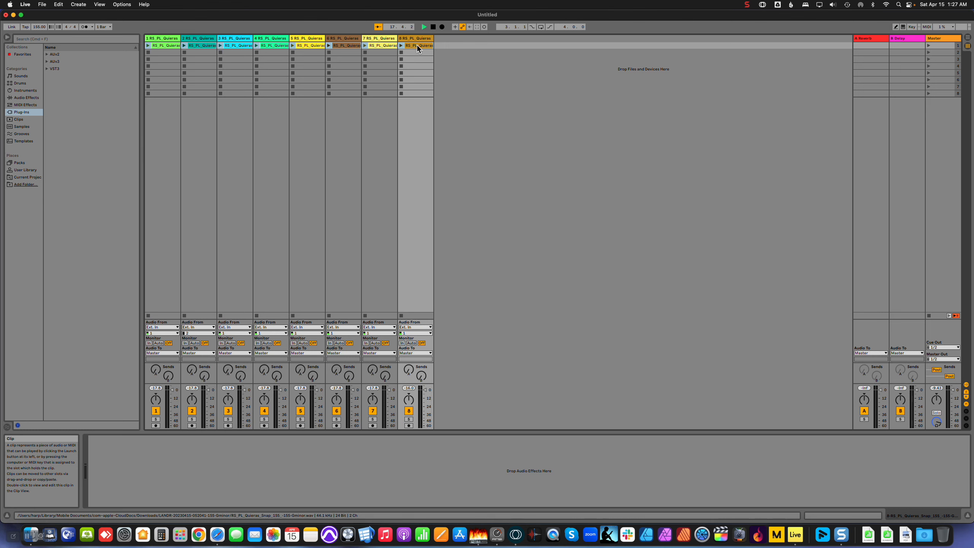
{"action": "key", "text": "super+d"}
{"action": "key", "text": "super+d"}
{"action": "key", "text": "super+d"}
{"action": "key", "text": "super+d"}
{"action": "key", "text": "super+d"}
{"action": "key", "text": "super+d"}
{"action": "key", "text": "super+d"}
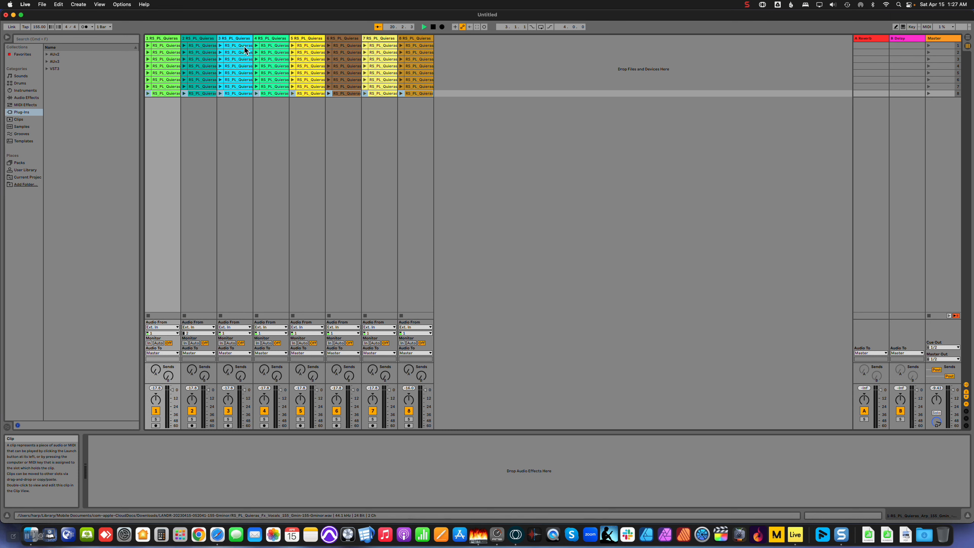
- Delete the scene 1 clips on tracks 2 through 8, keeping only the Arp clip there
{"action": "left_click", "coordinate": [190, 45]}
{"action": "left_click", "coordinate": [420, 45], "text": "shift"}
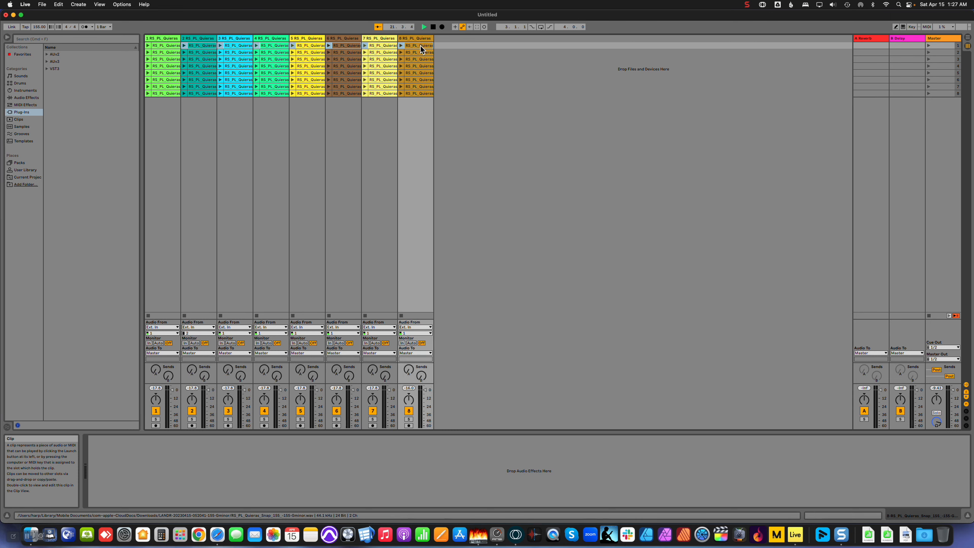
{"action": "key", "text": "Delete"}
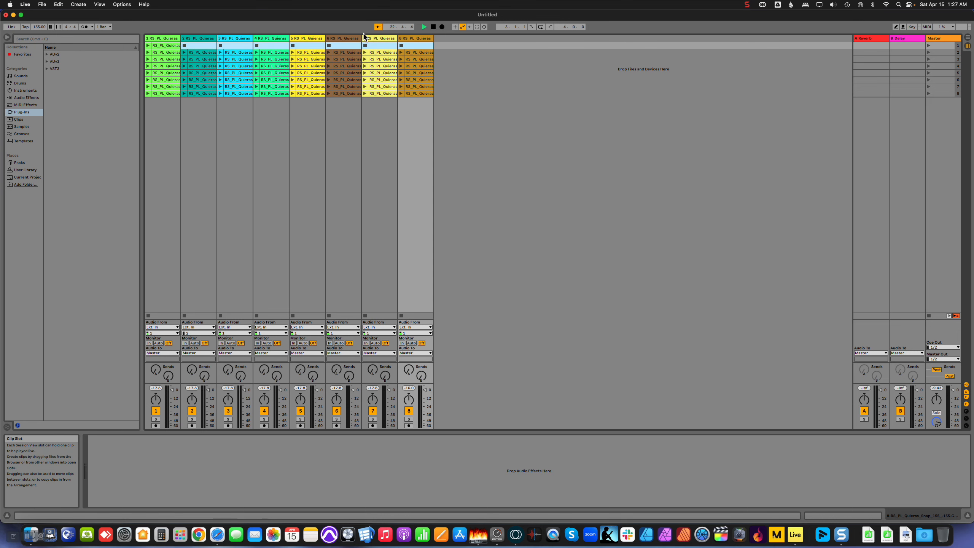
- Audition the Arp, Bass and Bass808 clips, and delete the Arp clip from scene 1 and the Bass808 clip from scene 2
{"action": "left_click", "coordinate": [148, 45]}
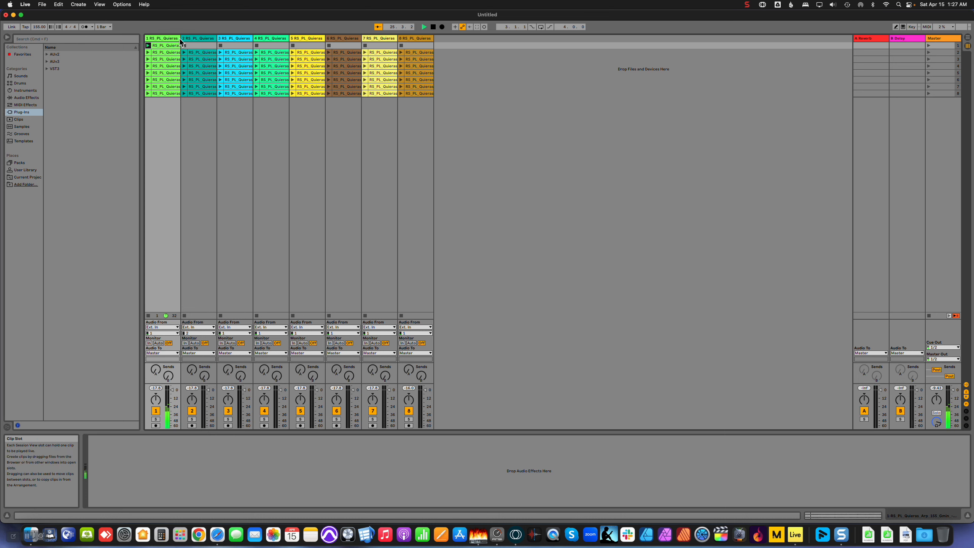
{"action": "left_click", "coordinate": [184, 52]}
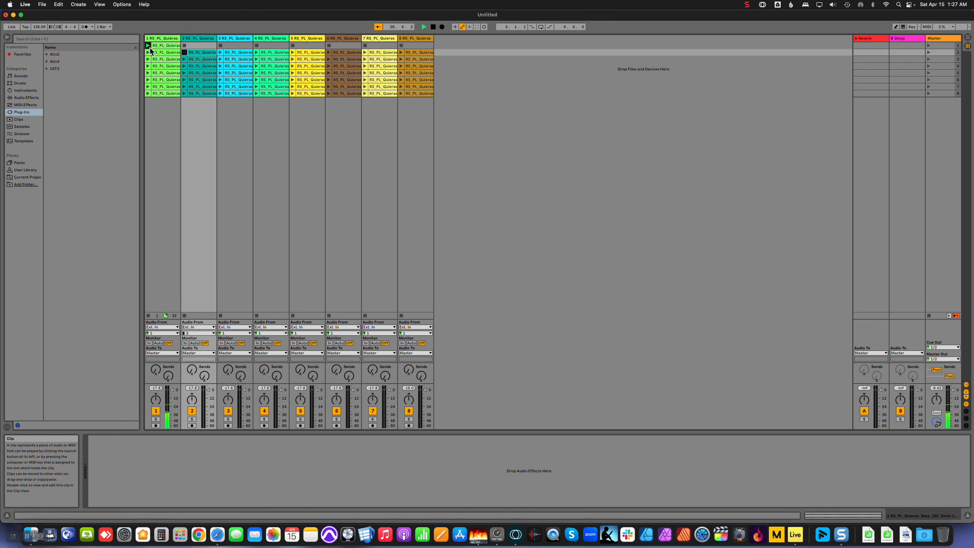
{"action": "left_click", "coordinate": [166, 45]}
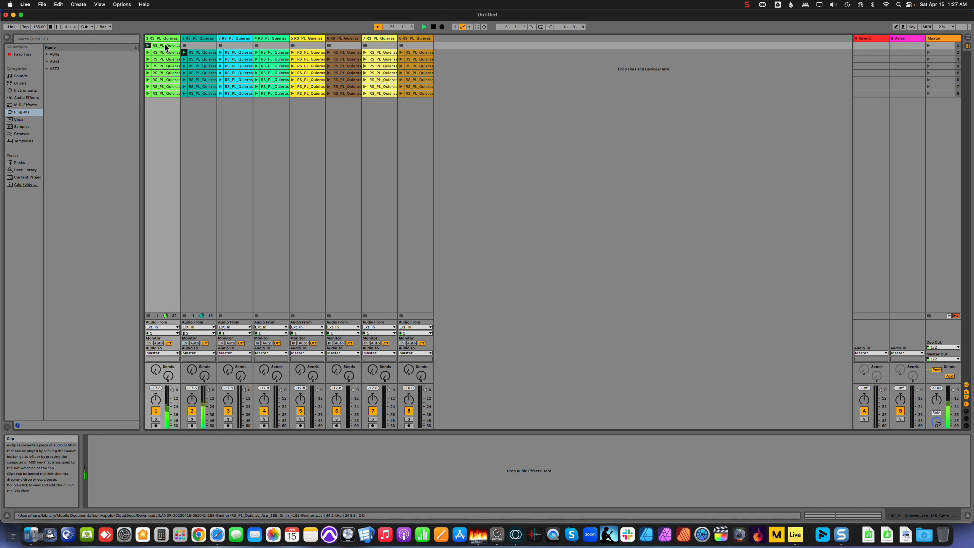
{"action": "key", "text": "Delete"}
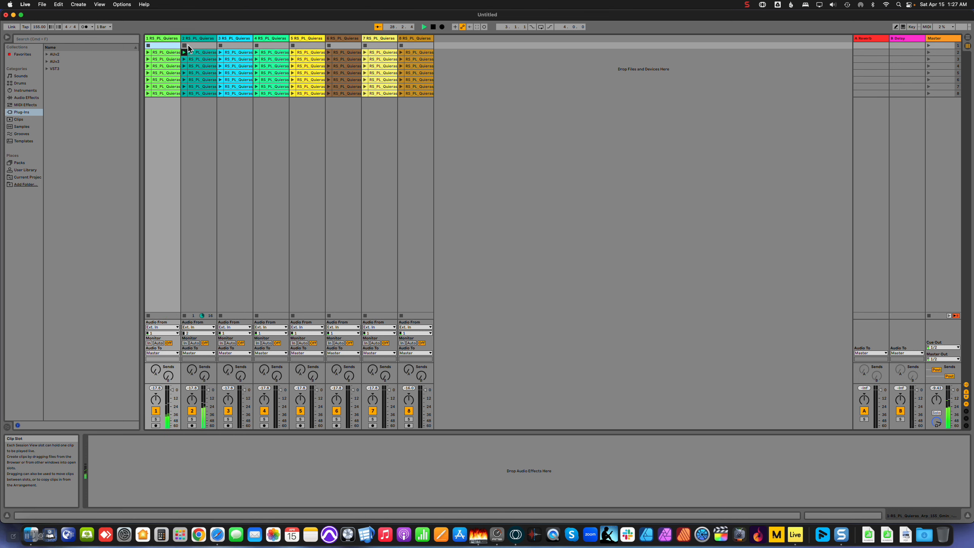
{"action": "left_click", "coordinate": [221, 53]}
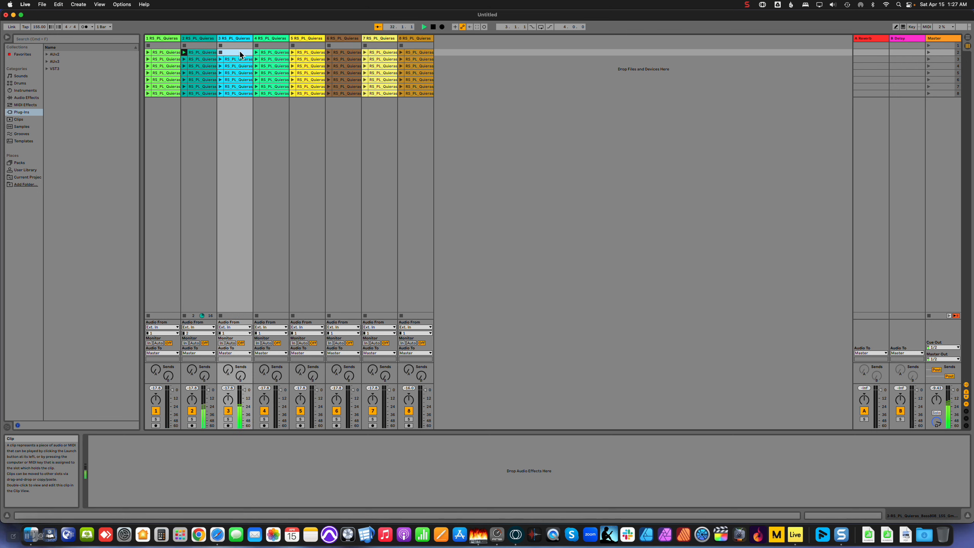
{"action": "key", "text": "Delete"}
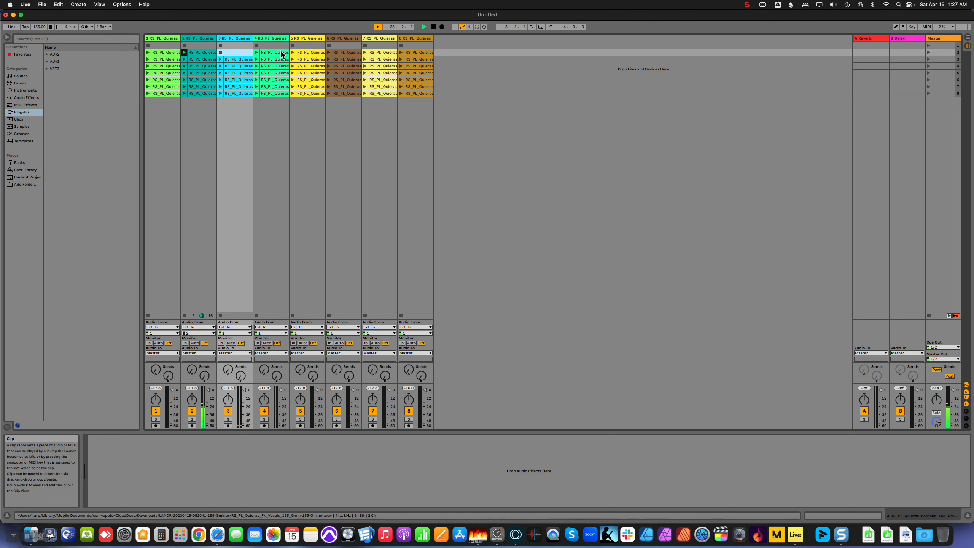
- Audition the Fx Vocals, Guitar and Kick clips in scene 2, stopping the Bass and Fx Vocals clips along the way
{"action": "left_click", "coordinate": [256, 52]}
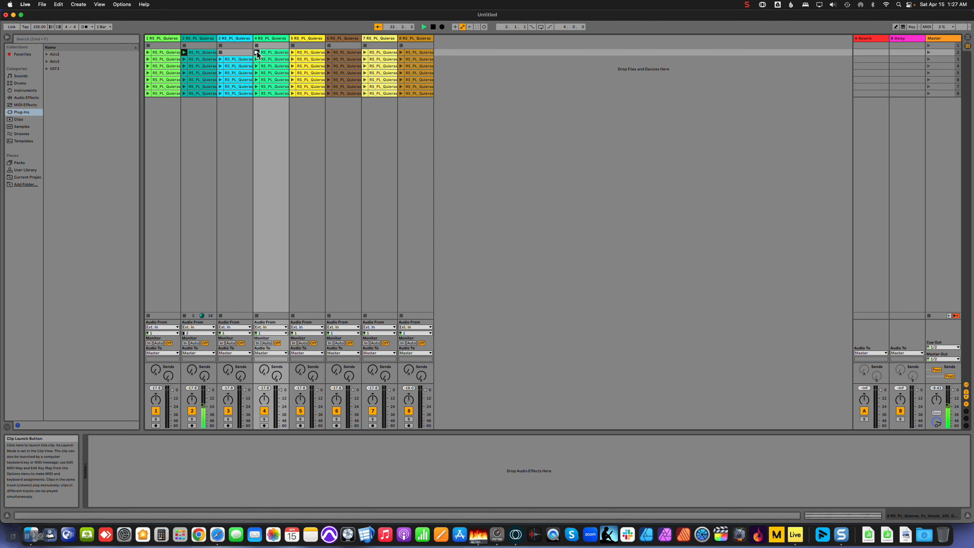
{"action": "left_click", "coordinate": [185, 316]}
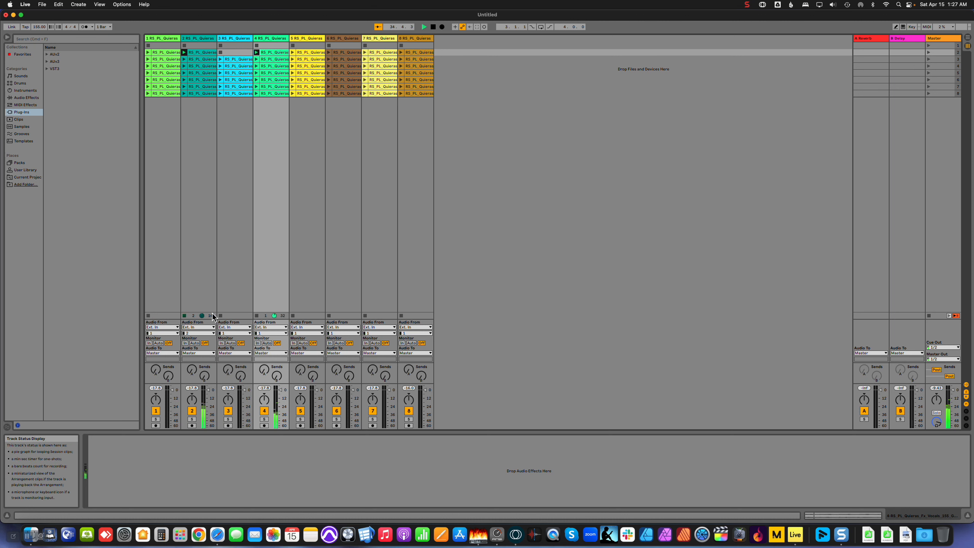
{"action": "left_click", "coordinate": [293, 53]}
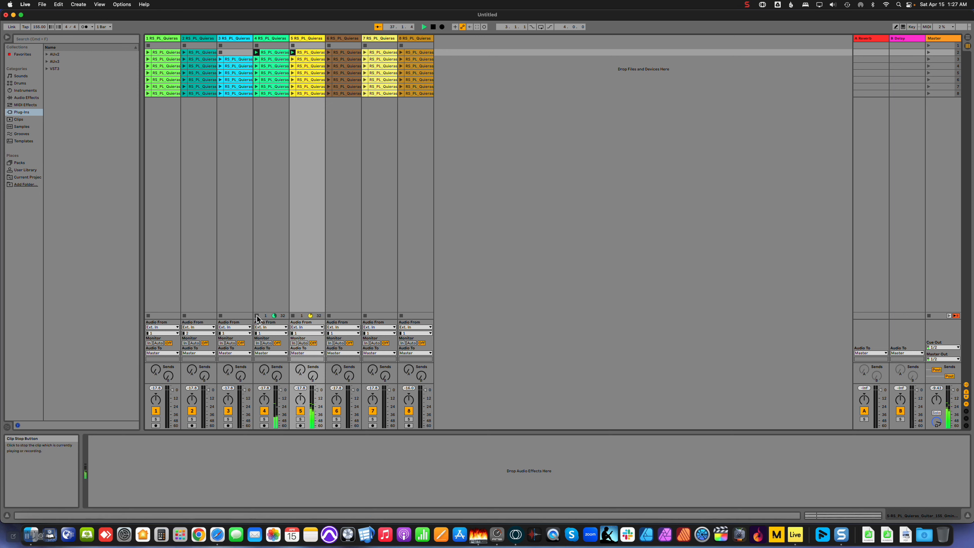
{"action": "left_click", "coordinate": [256, 316]}
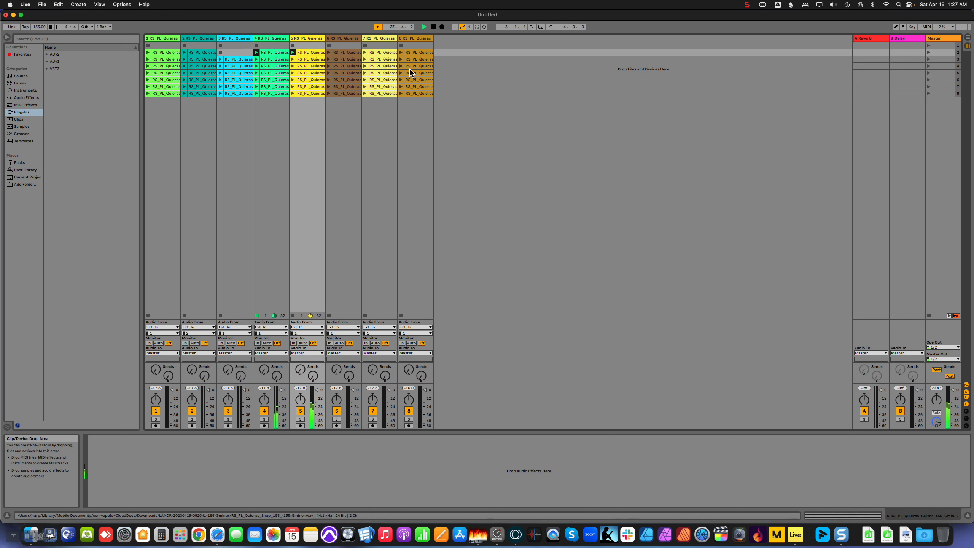
{"action": "left_click", "coordinate": [329, 53]}
{"action": "left_click", "coordinate": [329, 46]}
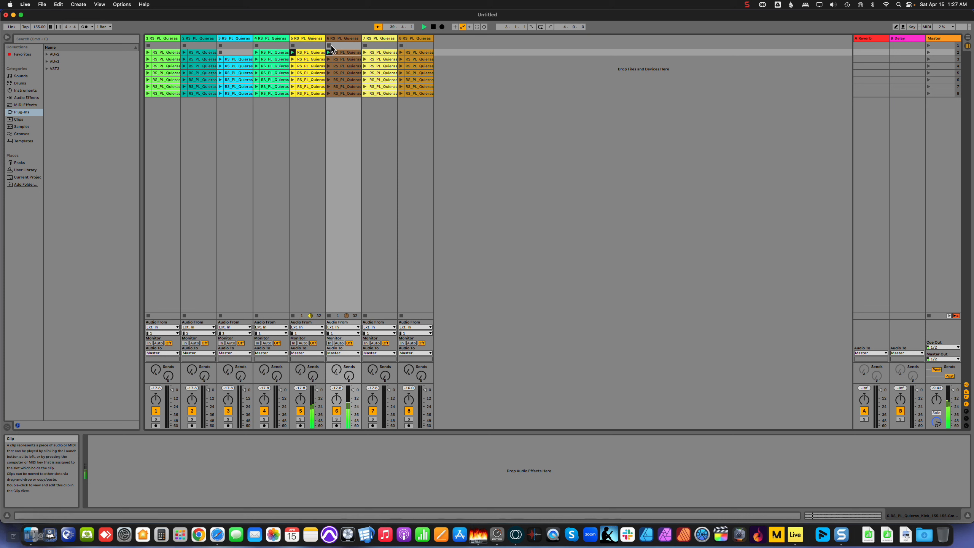
- Audition the Pad and Snap clips in scene 2, and move the Guitar clip from scene 2 up to scene 1
{"action": "left_click", "coordinate": [364, 52]}
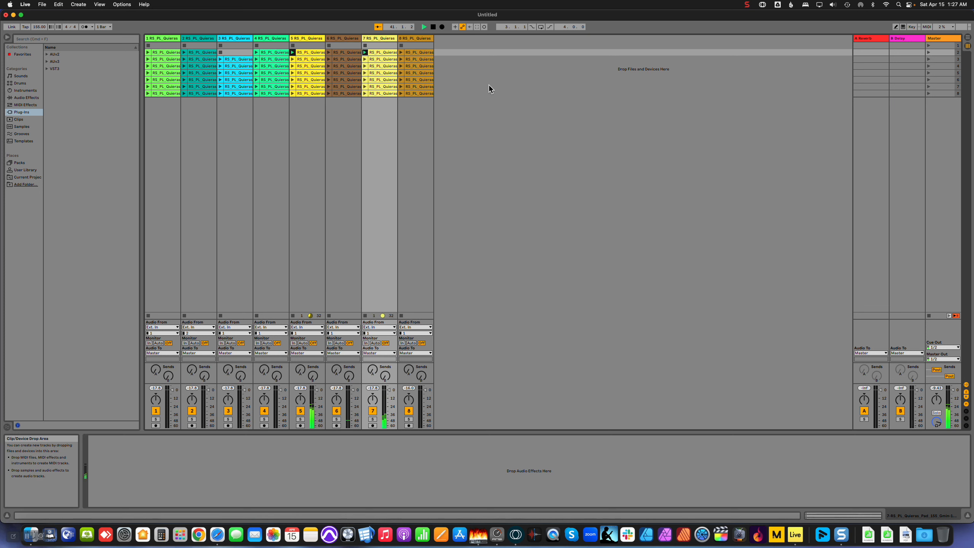
{"action": "left_click", "coordinate": [365, 45]}
{"action": "left_click", "coordinate": [402, 52]}
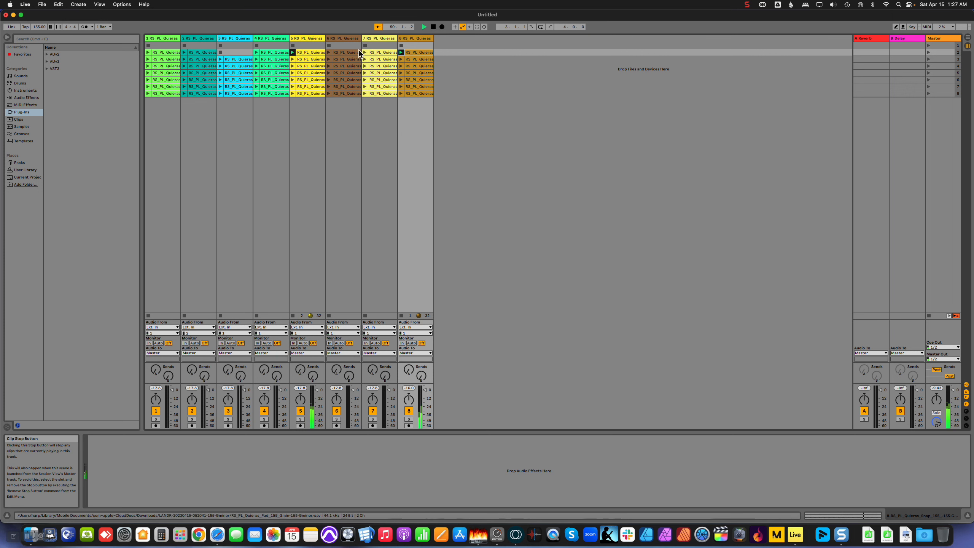
{"action": "left_click_drag", "start_coordinate": [306, 54], "coordinate": [308, 48]}
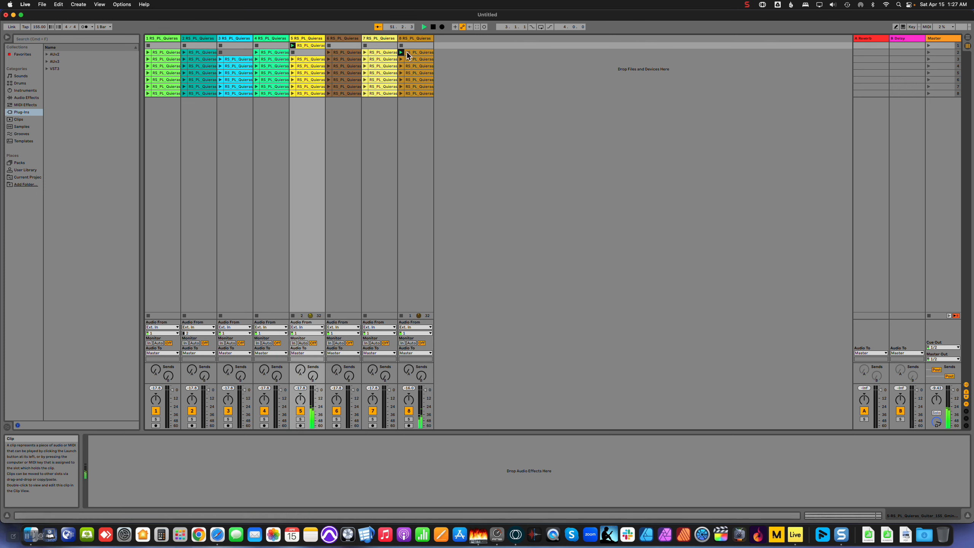
{"action": "left_click_drag", "start_coordinate": [422, 52], "coordinate": [422, 51]}
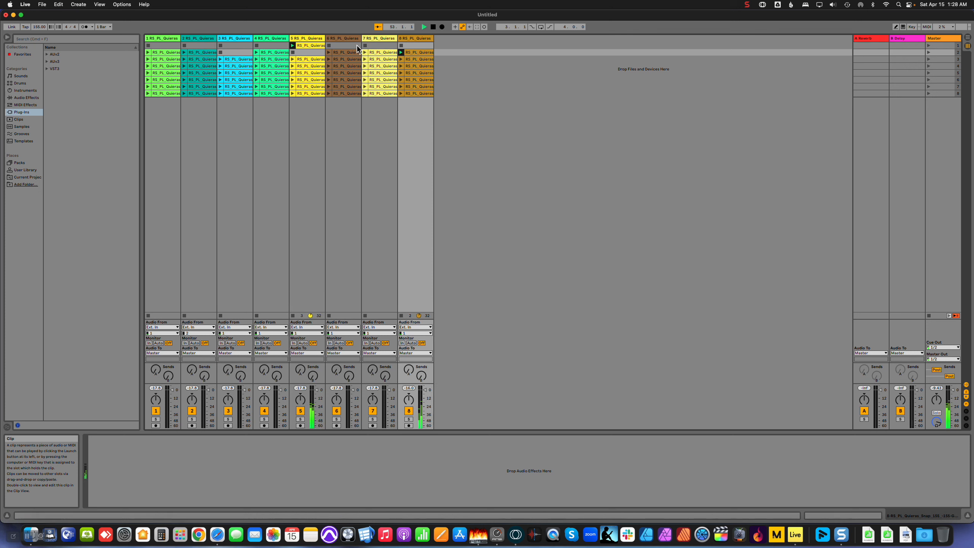
- Move the remaining clips on tracks 1 through 7 down to scenes 9 through 15, and the lower six Snap clips to scenes 10 through 15
{"action": "left_click", "coordinate": [161, 49]}
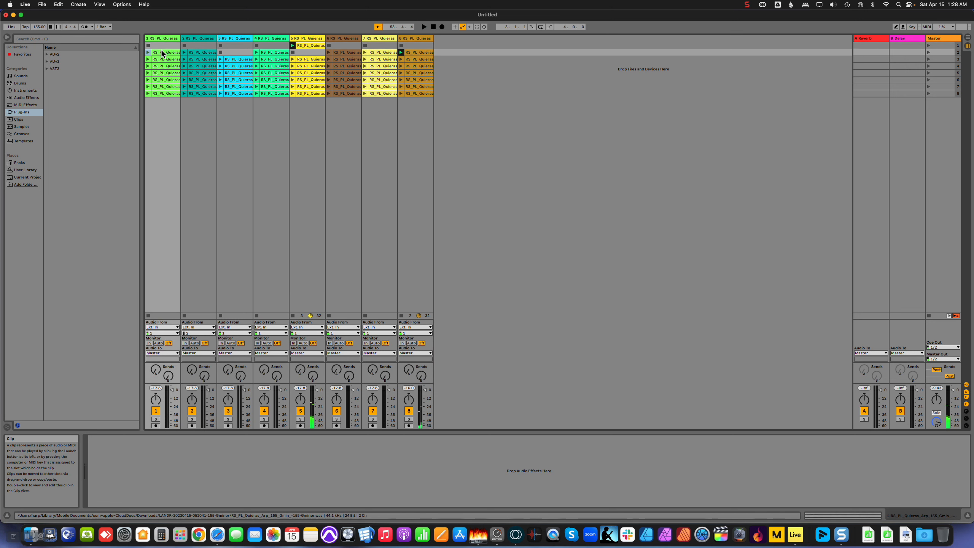
{"action": "left_click", "coordinate": [378, 93], "text": "shift"}
{"action": "left_click_drag", "start_coordinate": [379, 53], "coordinate": [374, 104]}
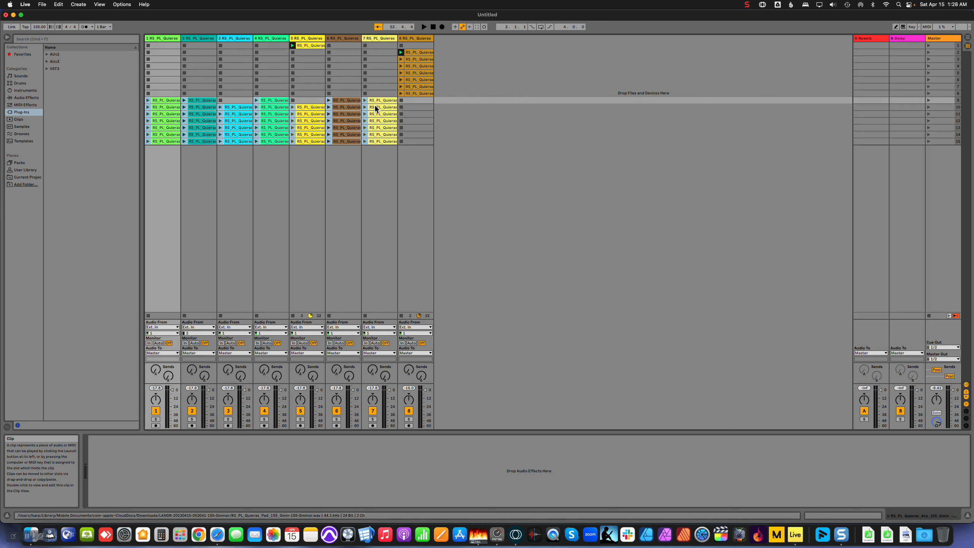
{"action": "left_click", "coordinate": [419, 58]}
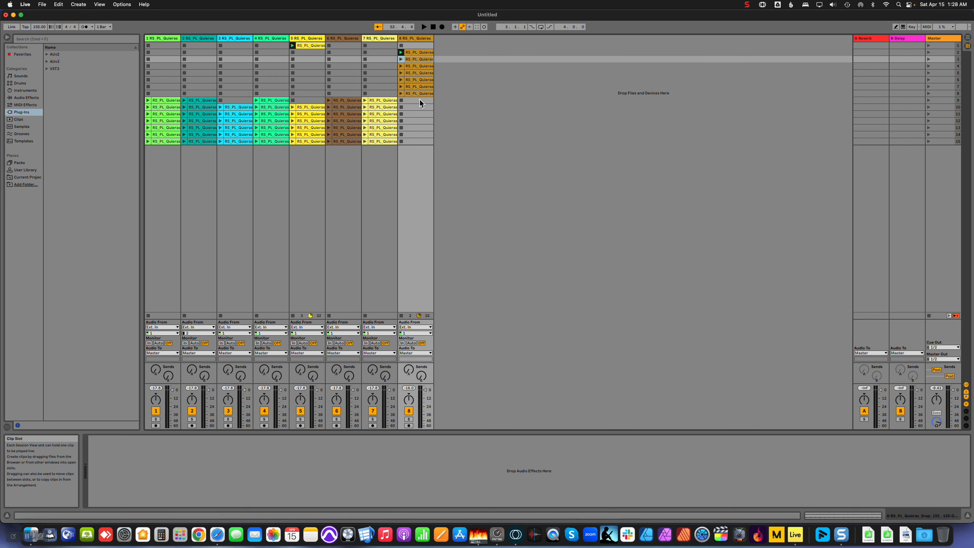
{"action": "left_click", "coordinate": [418, 93], "text": "shift"}
{"action": "left_click_drag", "start_coordinate": [417, 93], "coordinate": [418, 140]}
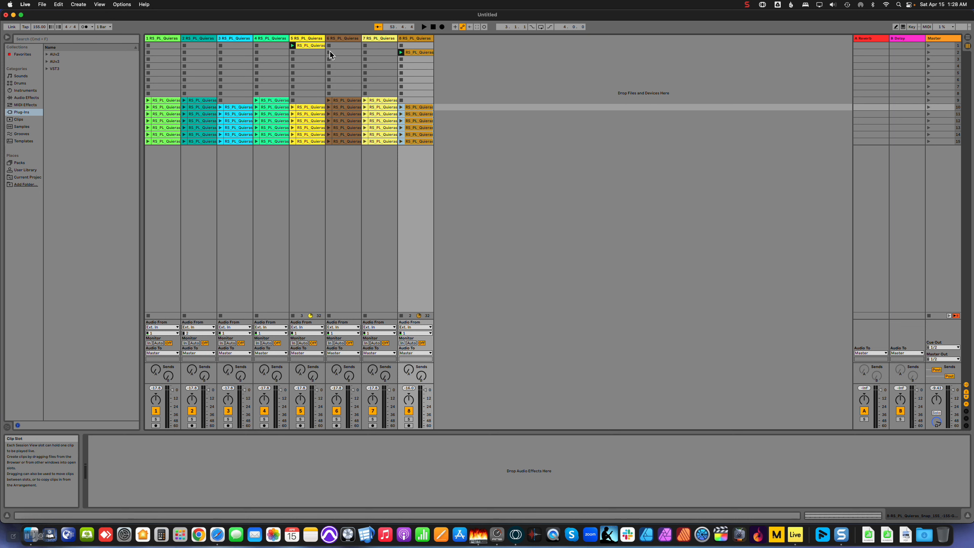
- Play the scene 1 Guitar clip and audition the Fx Vocals, Bass808, Bass and Arp clips against it
{"action": "left_click", "coordinate": [293, 45]}
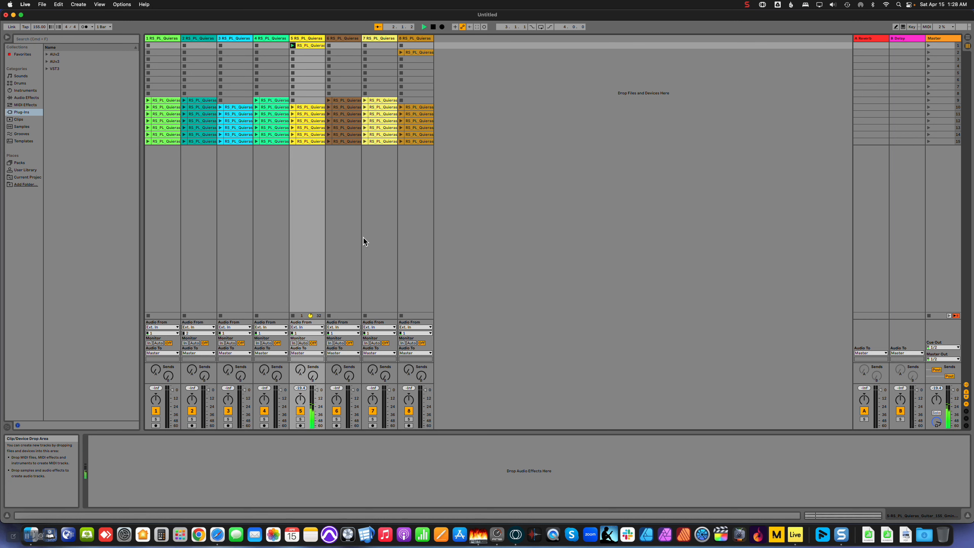
{"action": "left_click", "coordinate": [256, 100]}
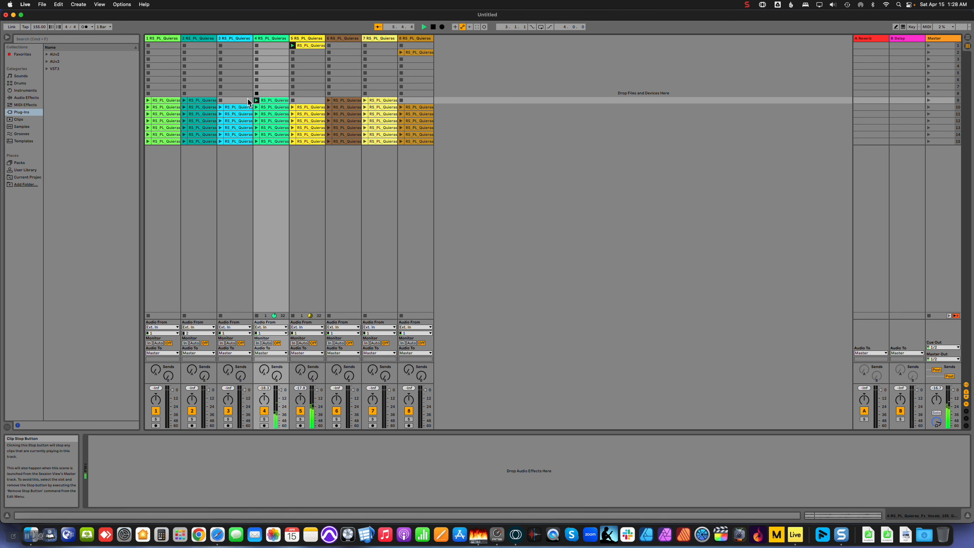
{"action": "left_click", "coordinate": [222, 107]}
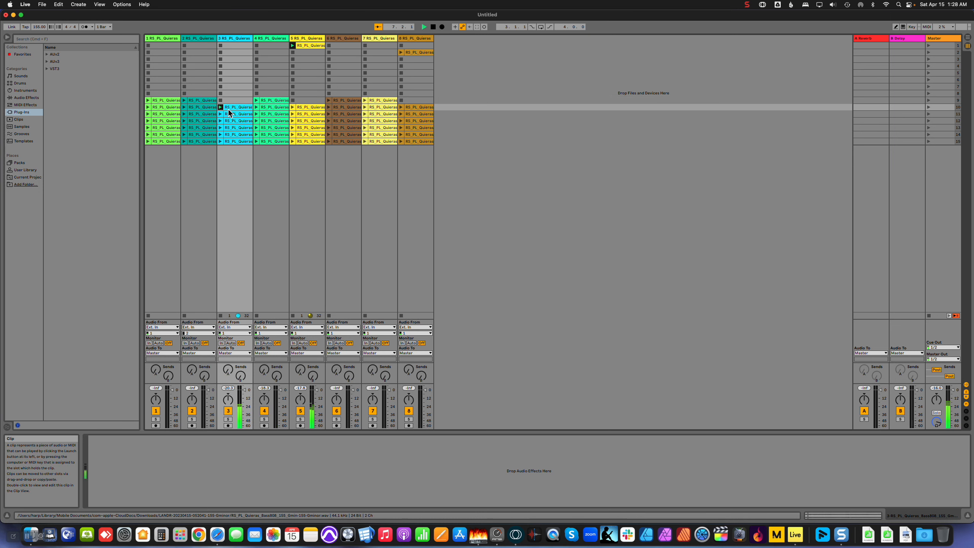
{"action": "left_click", "coordinate": [185, 99]}
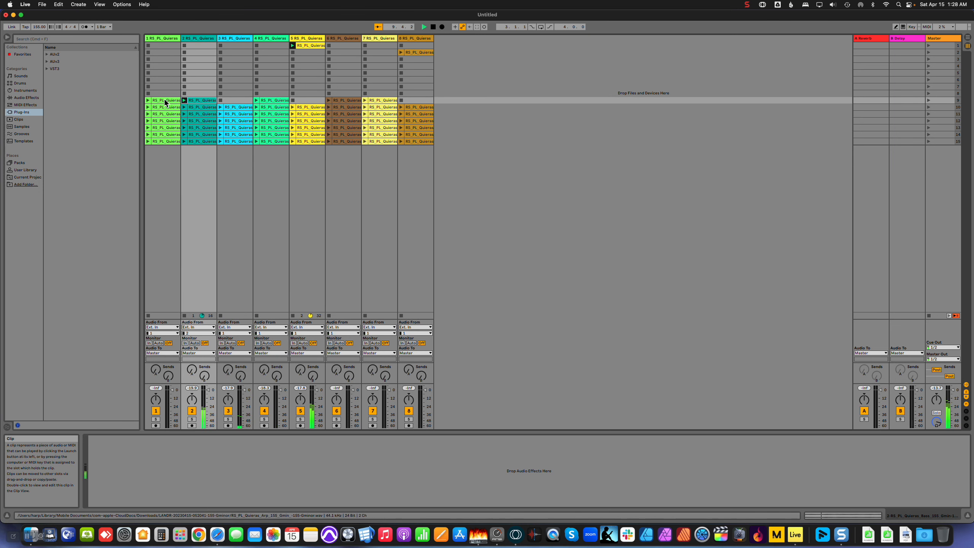
{"action": "left_click", "coordinate": [147, 100]}
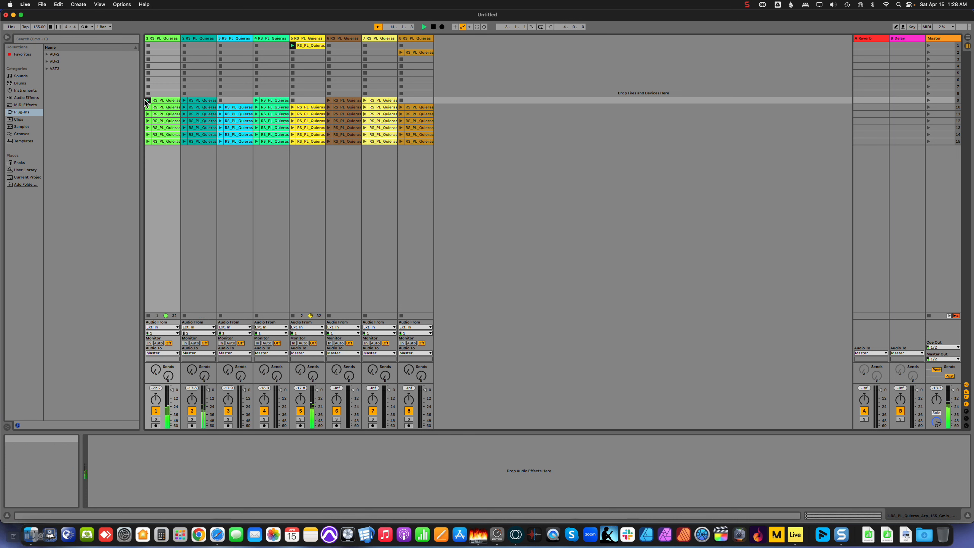
- Replay the Bass clip and move it up to scene 2, then move the Snap clip down to scene 3 and stop it
{"action": "left_click", "coordinate": [188, 100]}
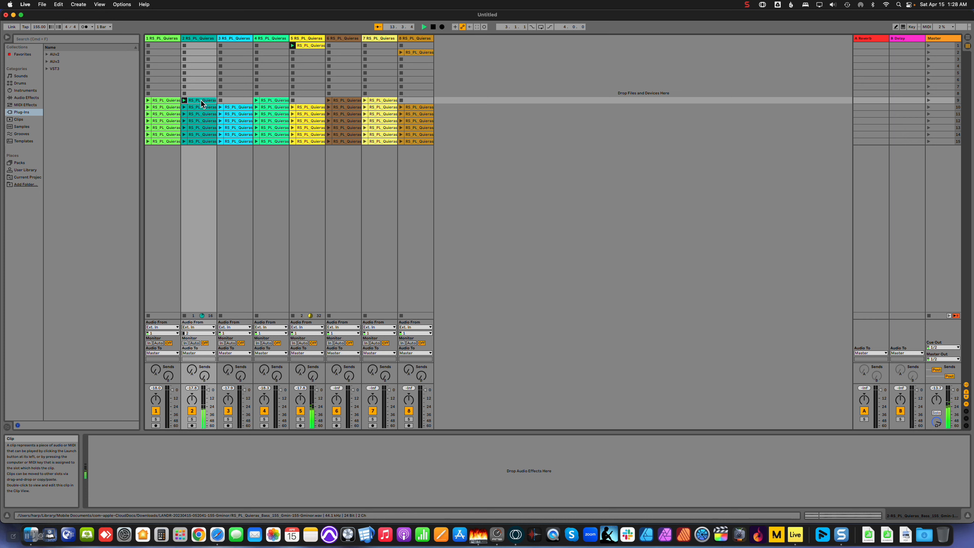
{"action": "left_click_drag", "start_coordinate": [202, 57], "coordinate": [202, 53]}
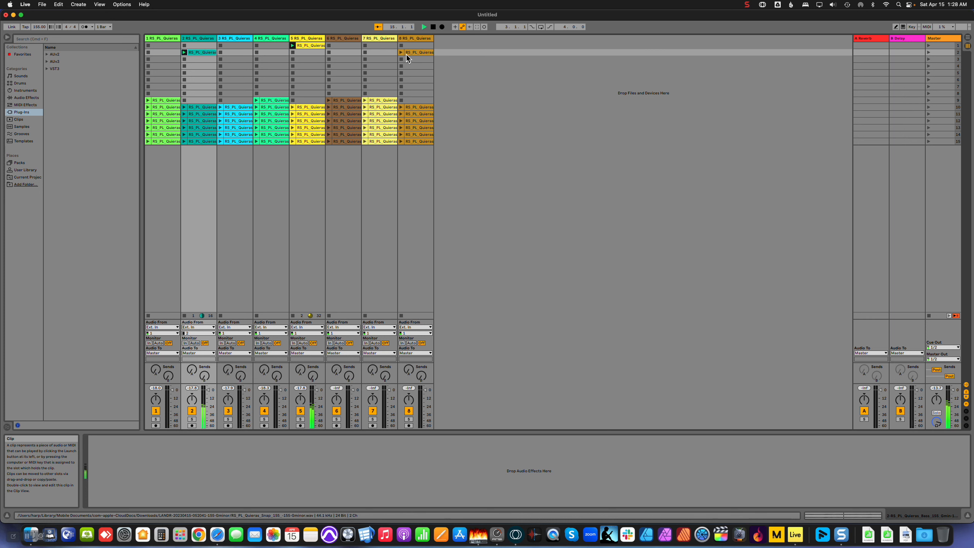
{"action": "left_click_drag", "start_coordinate": [407, 54], "coordinate": [414, 60]}
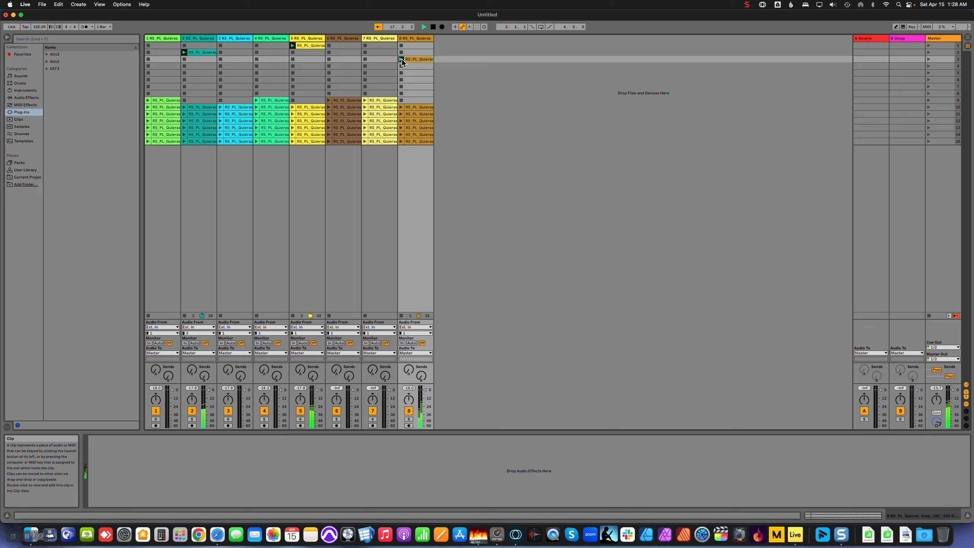
{"action": "left_click", "coordinate": [401, 65]}
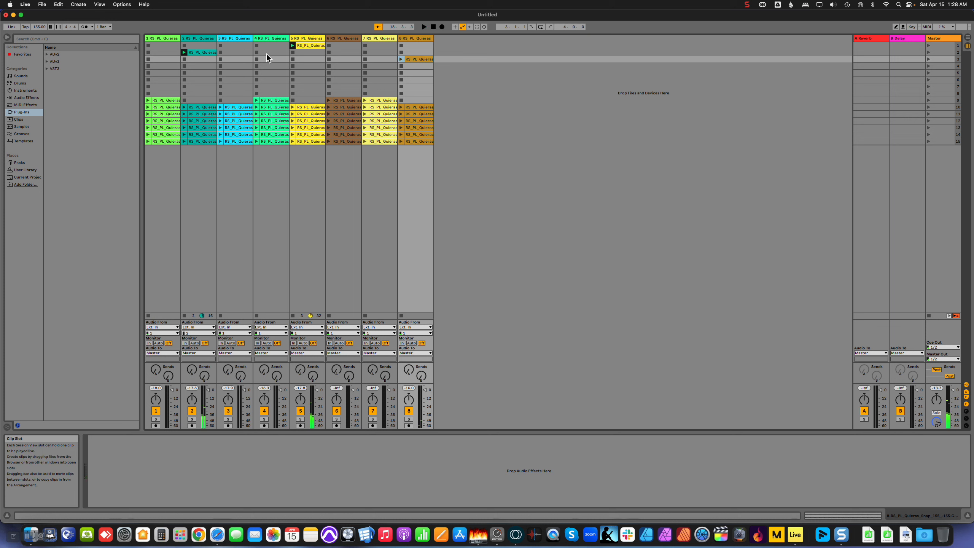
- Audition the Bass808 and Fx Vocals clips, and move the Fx Vocals clip from scene 9 up to scene 3
{"action": "left_click", "coordinate": [221, 107]}
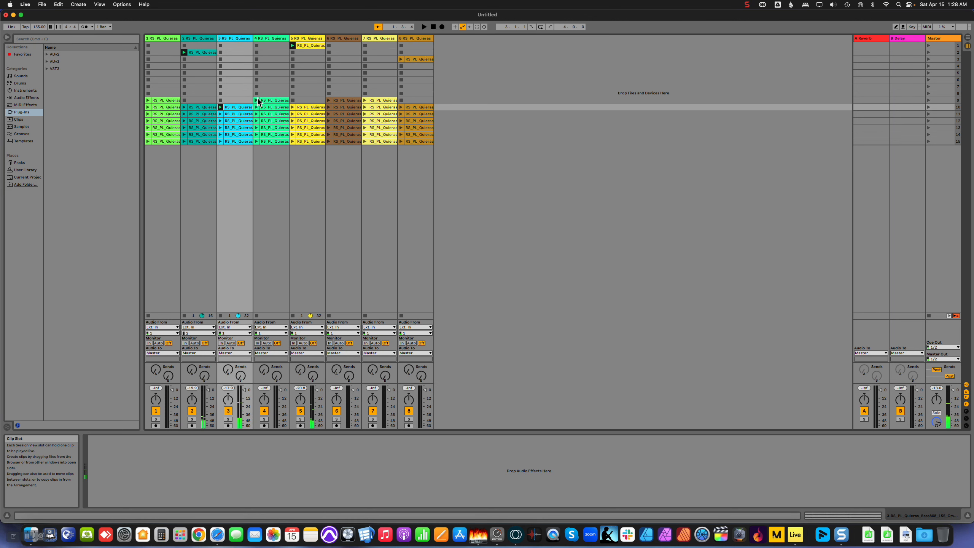
{"action": "left_click", "coordinate": [257, 100]}
{"action": "left_click", "coordinate": [221, 101]}
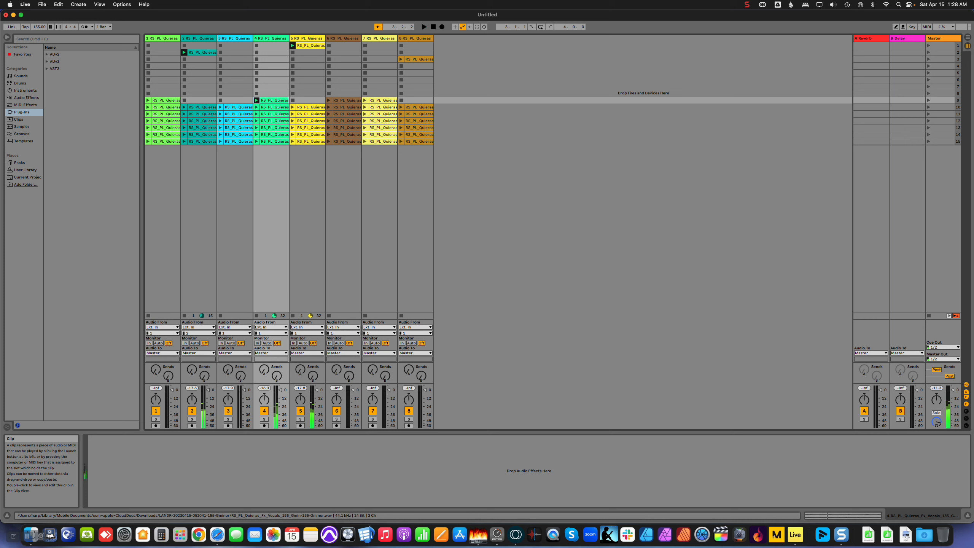
{"action": "left_click_drag", "start_coordinate": [271, 59], "coordinate": [271, 59]}
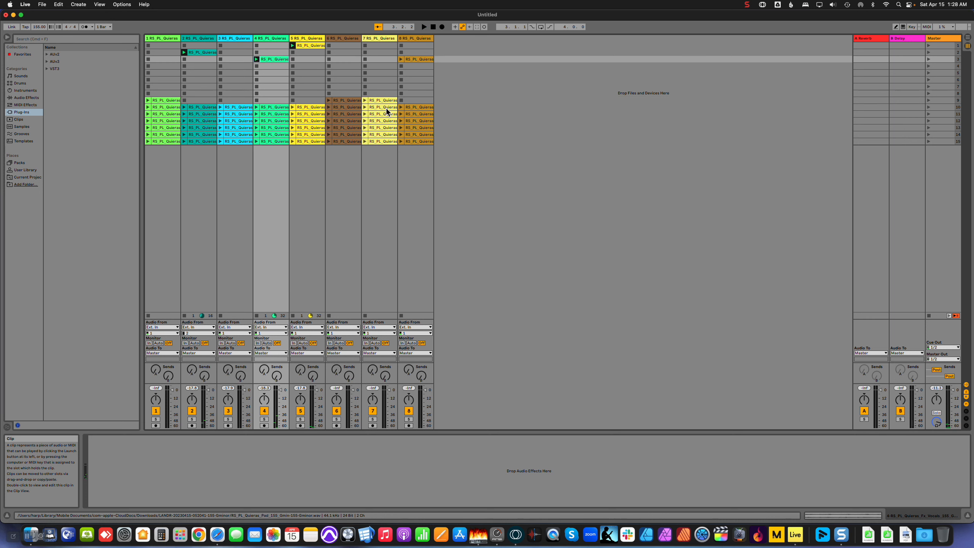
- Audition the Kick and Pad clips in scene 9, and move the Pad clip up to scene 2
{"action": "left_click", "coordinate": [329, 100]}
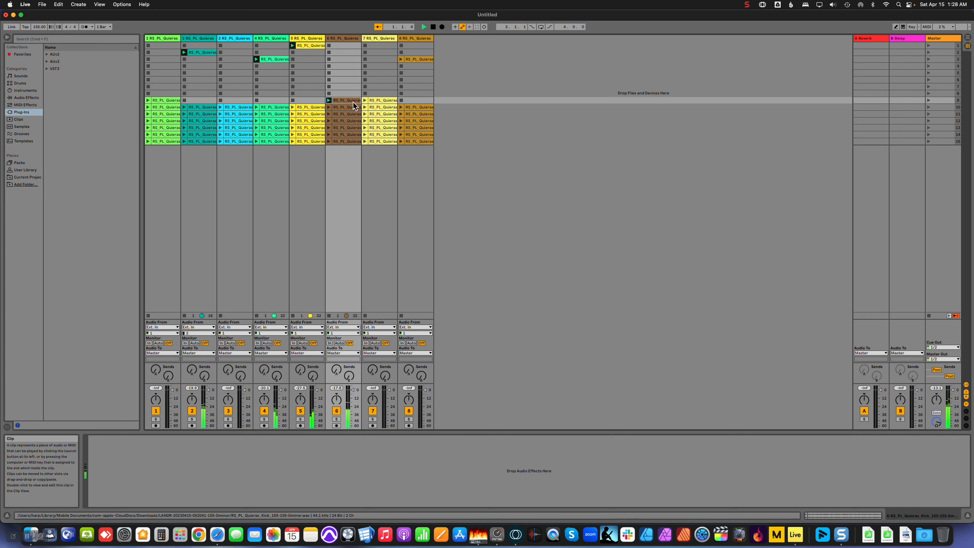
{"action": "left_click", "coordinate": [330, 94]}
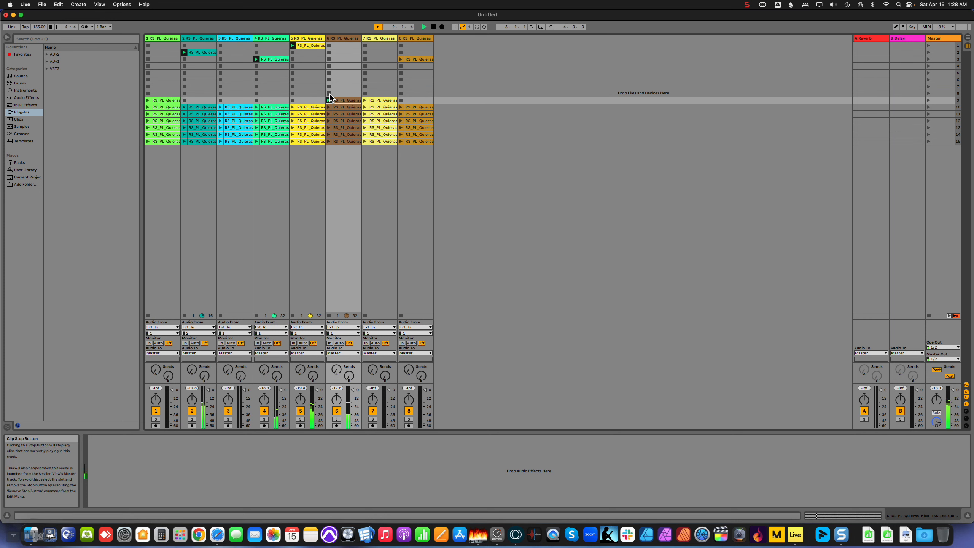
{"action": "left_click", "coordinate": [364, 100]}
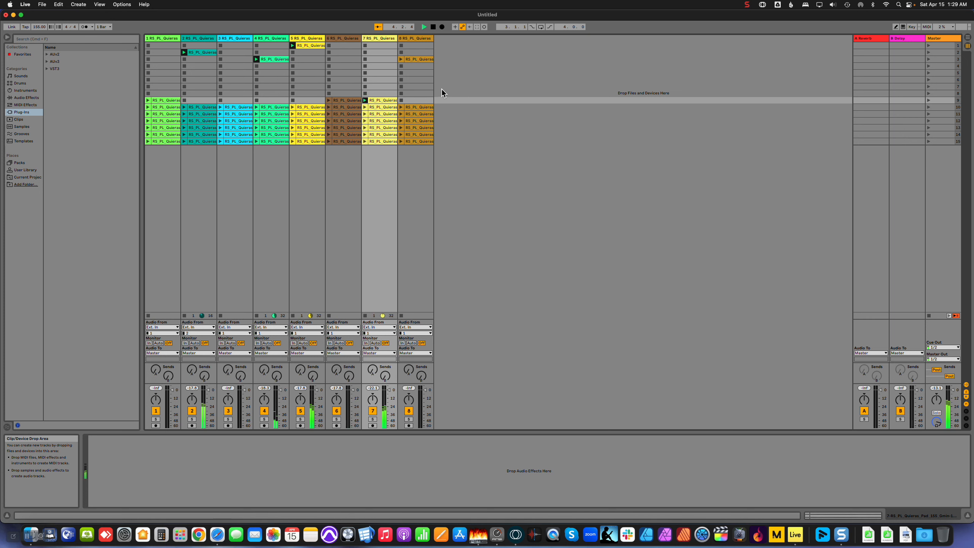
{"action": "left_click_drag", "start_coordinate": [381, 90], "coordinate": [377, 52]}
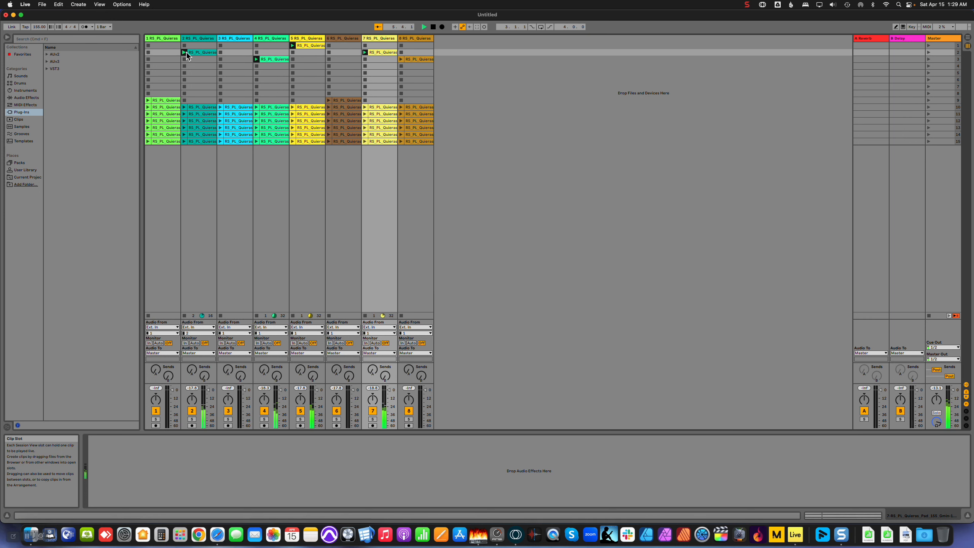
- Move the Bass clip down to scene 3 and the Snap clip down to scene 4
{"action": "left_click_drag", "start_coordinate": [201, 65], "coordinate": [202, 61]}
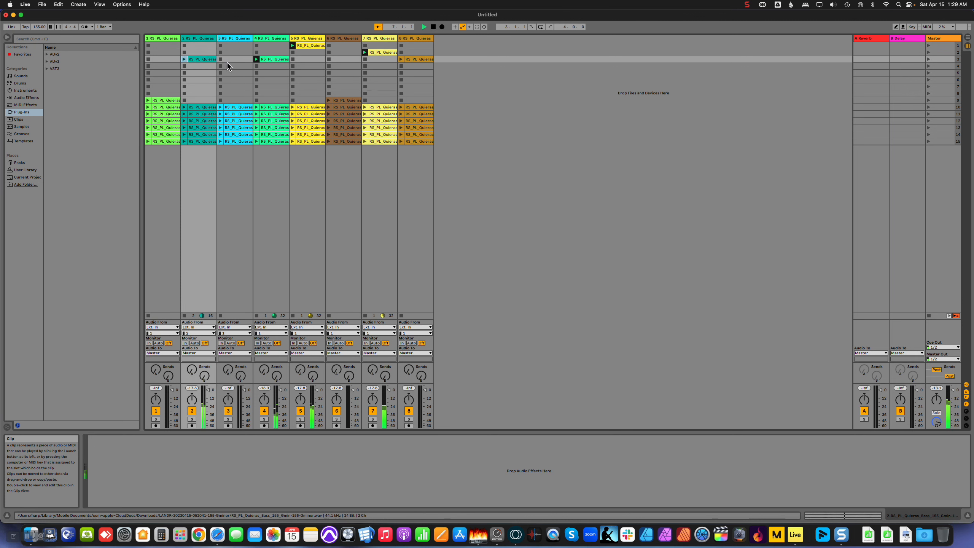
{"action": "mouse_move", "coordinate": [269, 59]}
{"action": "left_mouse_down"}
{"action": "mouse_move", "coordinate": [268, 70]}
{"action": "mouse_move", "coordinate": [278, 57]}
{"action": "left_mouse_up"}
{"action": "left_click_drag", "start_coordinate": [410, 62], "coordinate": [414, 65]}
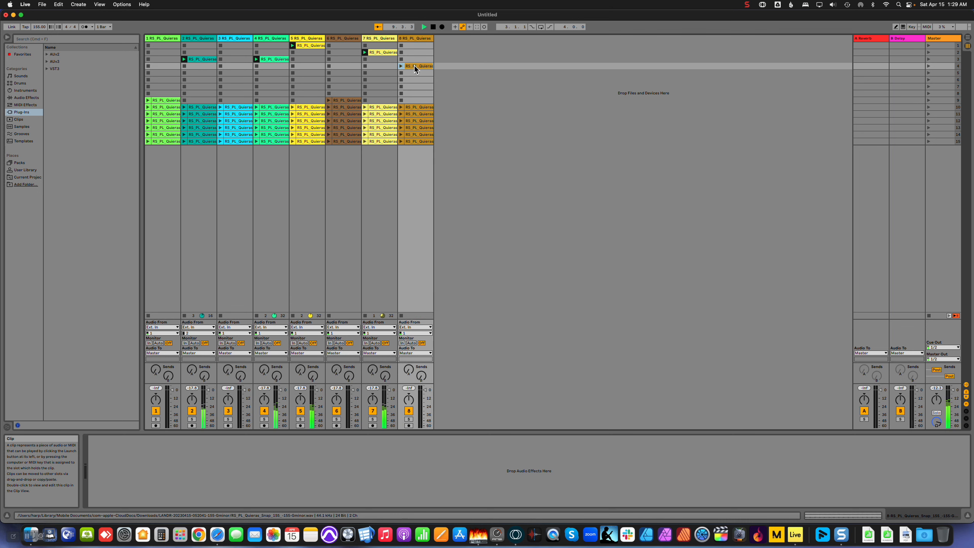
- Launch scene 1 and layer the scene 2 Pad clip and the scene 3 Fx Vocals clip over the Guitar
{"action": "left_click", "coordinate": [929, 45]}
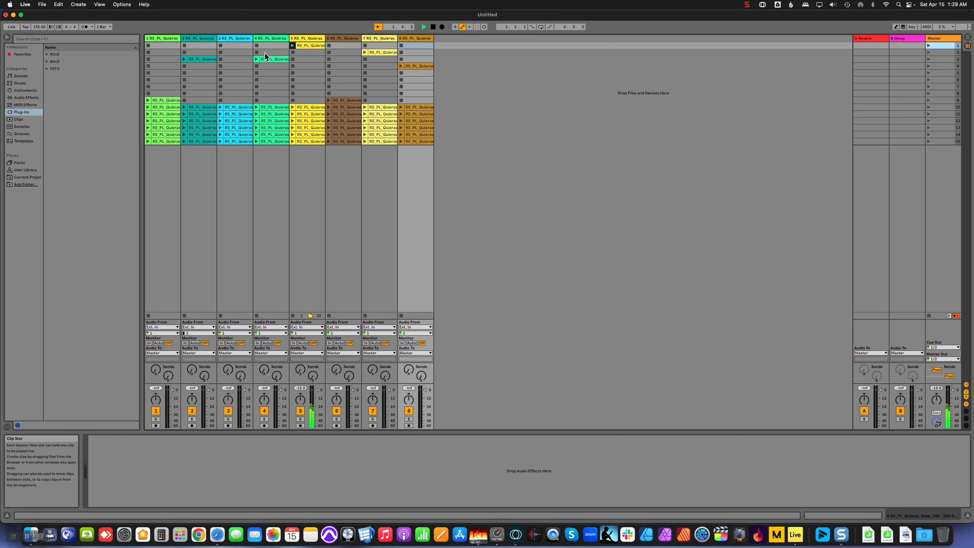
{"action": "left_click", "coordinate": [365, 52]}
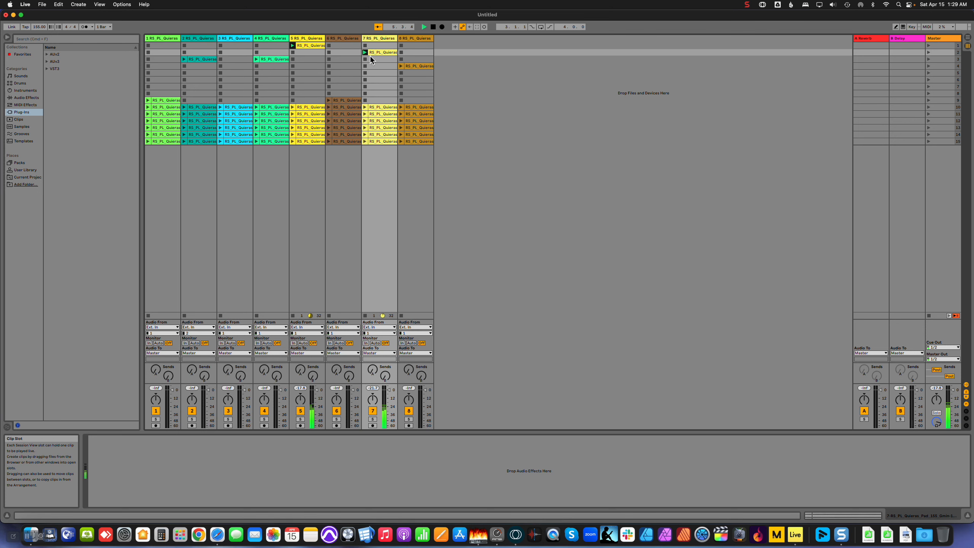
{"action": "left_click", "coordinate": [257, 58]}
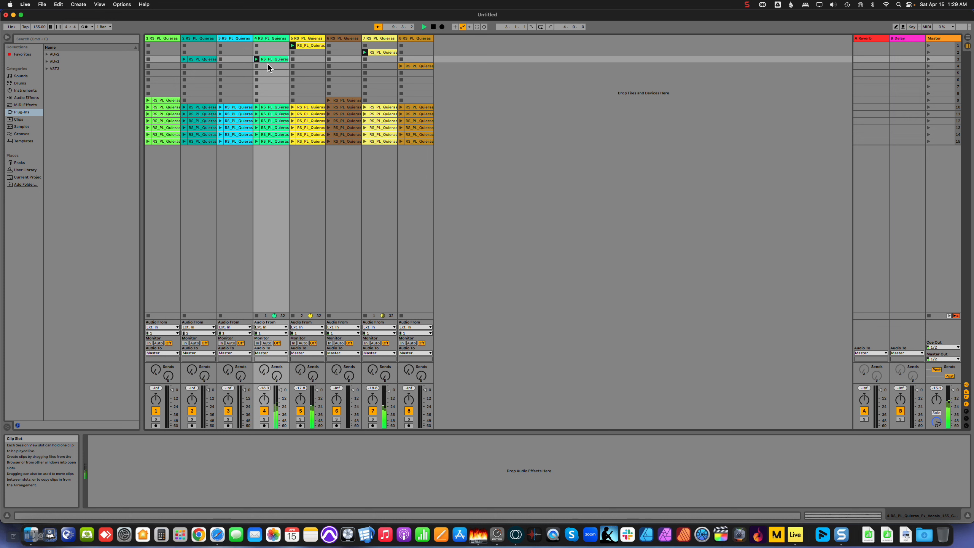
- Duplicate the Guitar clip into scenes 2 and 3, and the Pad clip into scene 3
{"action": "left_click", "coordinate": [310, 46]}
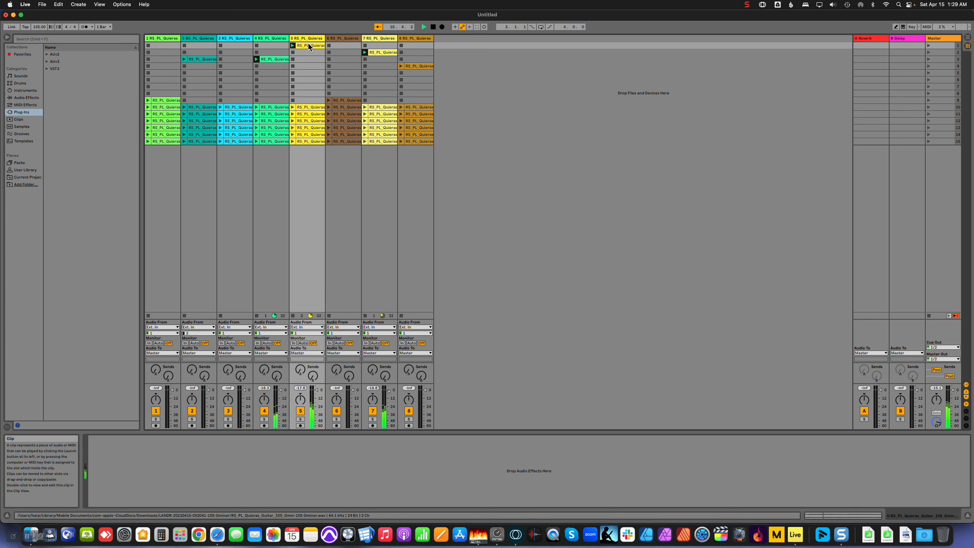
{"action": "key", "text": "super+d"}
{"action": "key", "text": "super+d"}
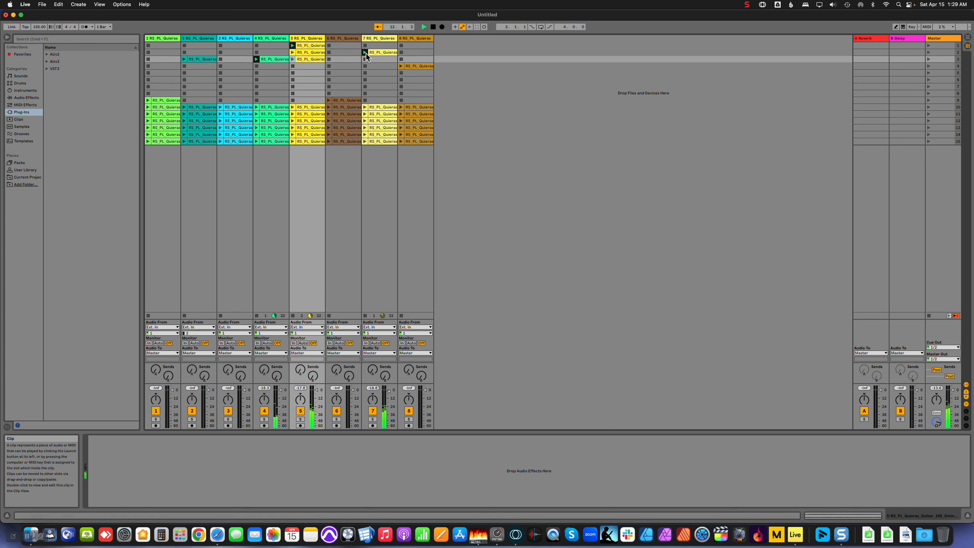
{"action": "left_click", "coordinate": [385, 51]}
{"action": "key", "text": "super+d"}
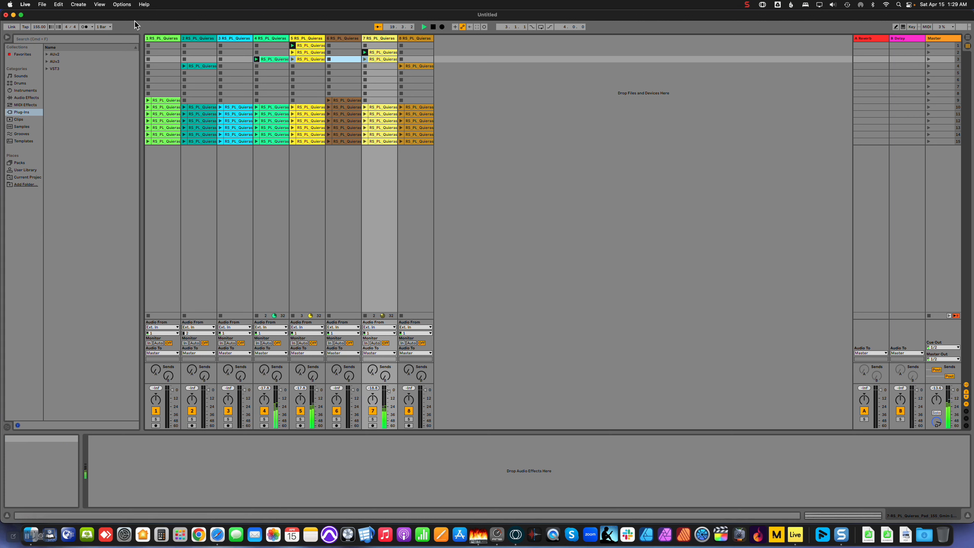
- Look at the Arrangement View and return to the Session View
{"action": "left_click", "coordinate": [968, 38]}
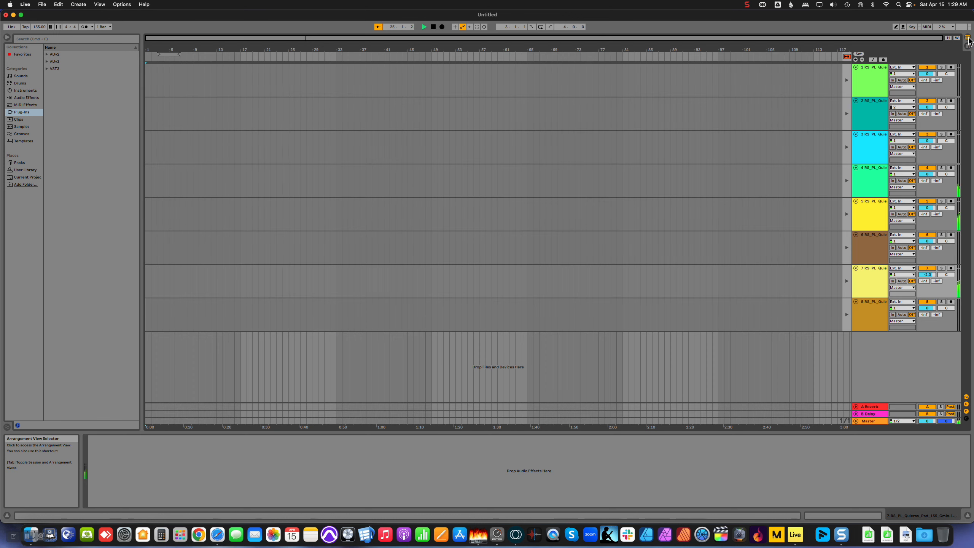
{"action": "left_click", "coordinate": [968, 48]}
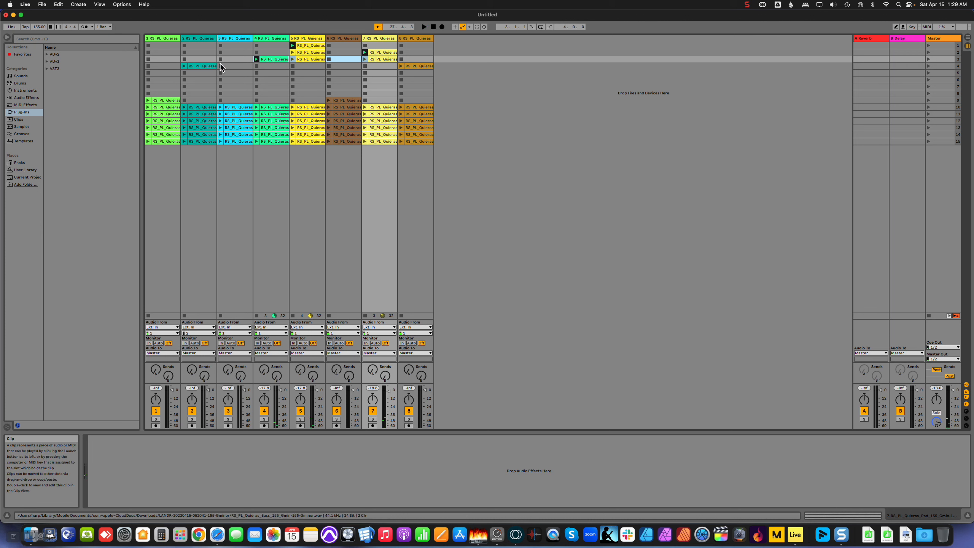
- Duplicate the scene 3 Fx Vocals, Guitar and Pad clips into scene 4
{"action": "left_click", "coordinate": [280, 58]}
{"action": "left_click", "coordinate": [378, 59]}
{"action": "key", "text": "super+d"}
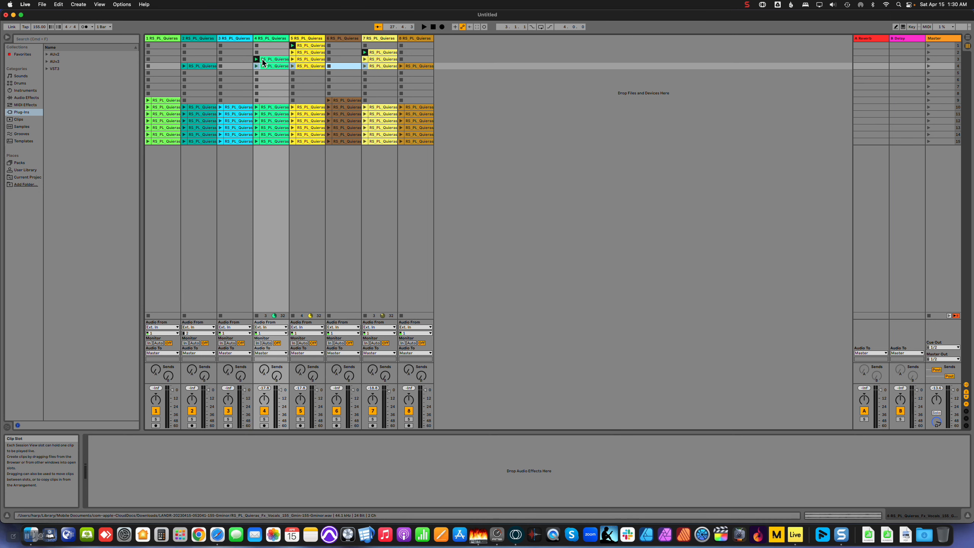
- Duplicate scene 4 into scene 5 while it plays, and launch the copied Snap clip in scene 5
{"action": "left_click", "coordinate": [232, 73]}
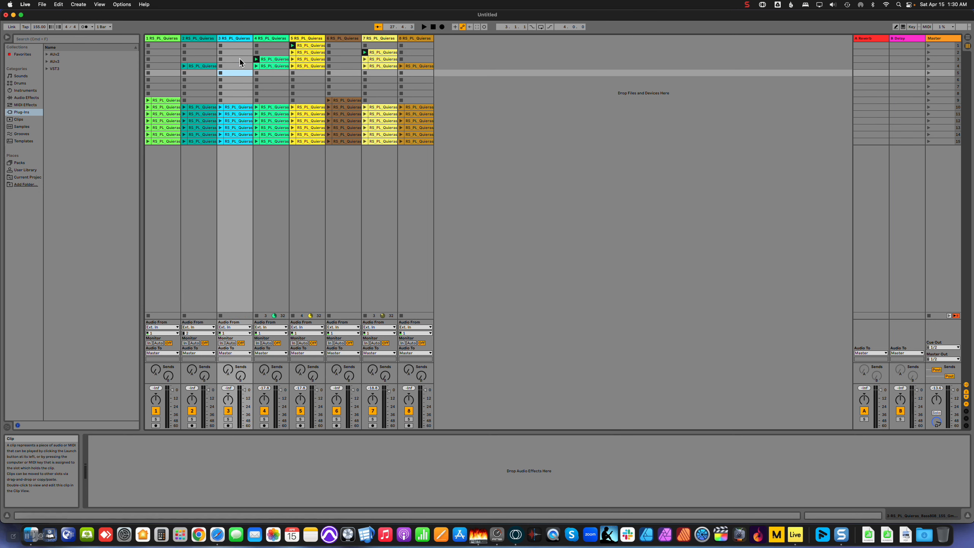
{"action": "left_click", "coordinate": [928, 66]}
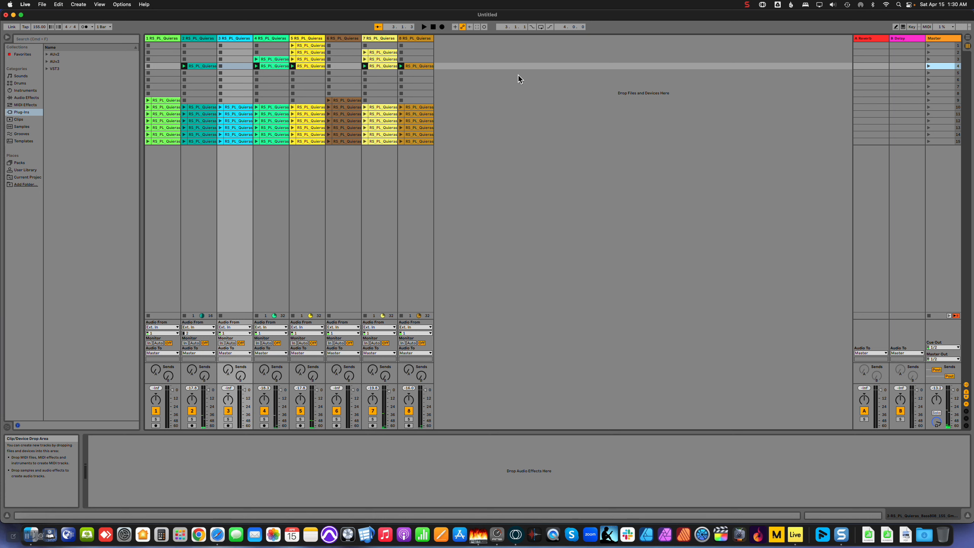
{"action": "key", "text": "super+d"}
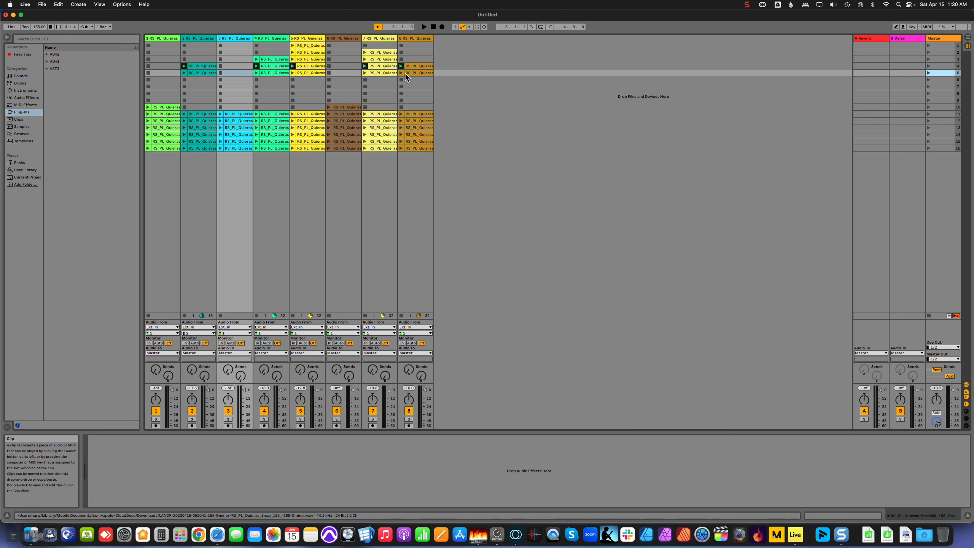
{"action": "left_click", "coordinate": [400, 73]}
{"action": "left_click", "coordinate": [420, 73]}
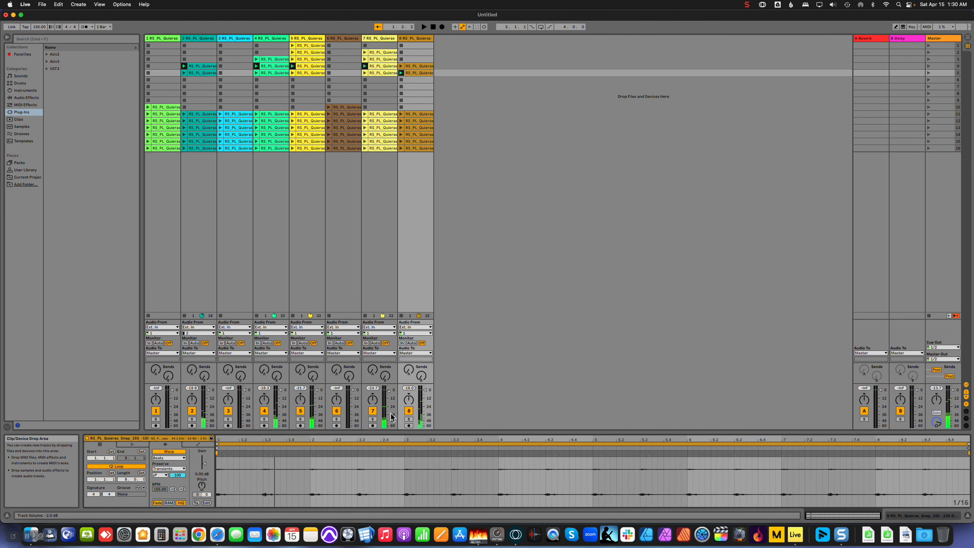
- Try doubling the segment BPM of the scene 5 Snap clip and undo the change
{"action": "left_click", "coordinate": [182, 490]}
{"action": "key", "text": "space"}
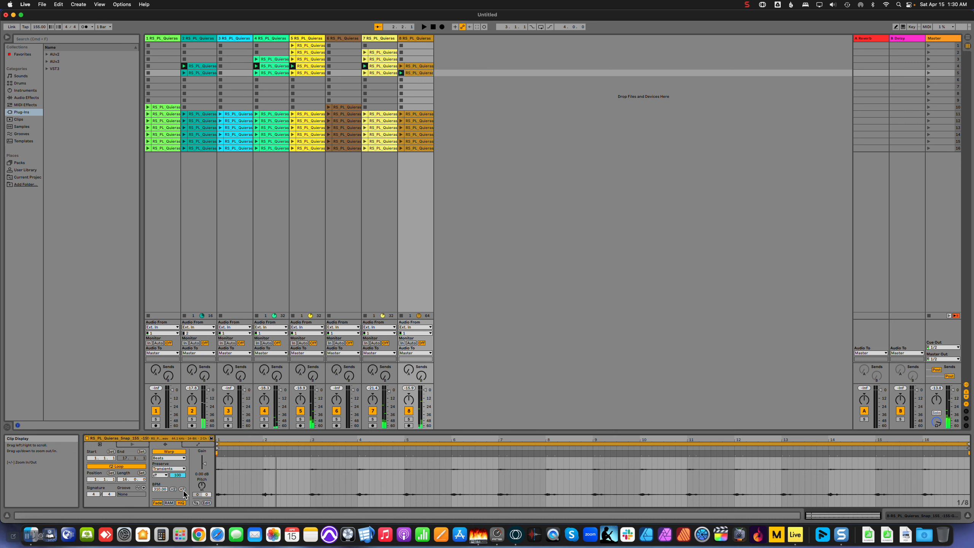
{"action": "key", "text": "super+z"}
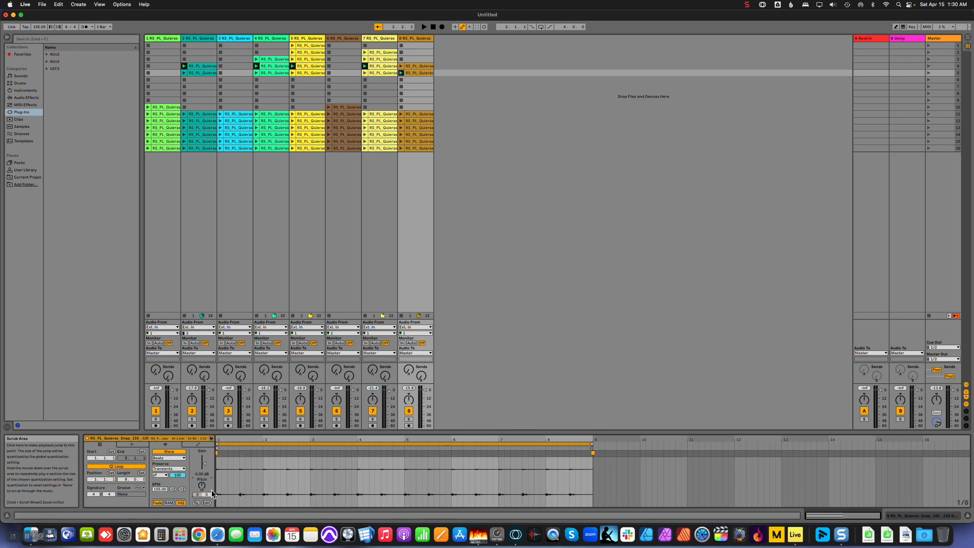
{"action": "key", "text": "space"}
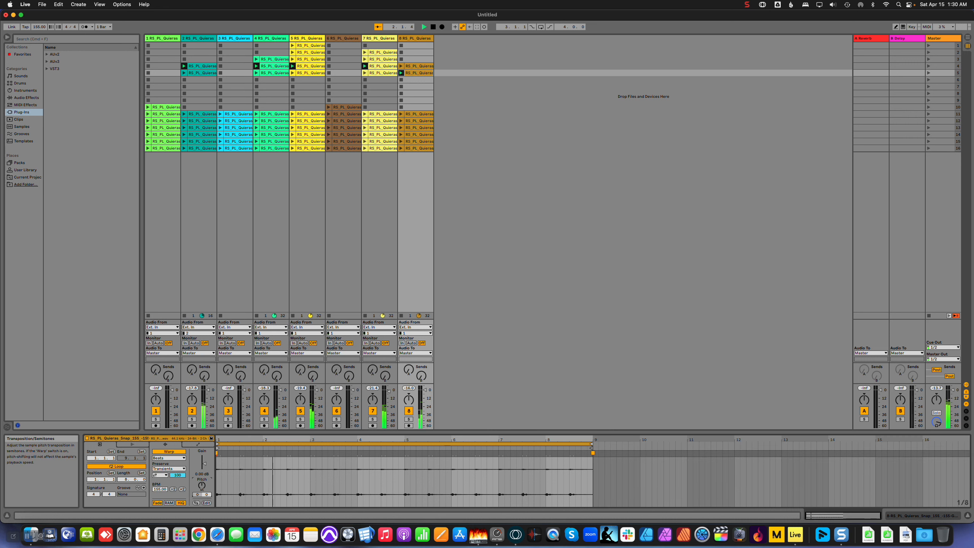
- Halve the scene 5 Snap clip's segment BPM to 77.50 and make a scene 6 copy halved again to 38.75
{"action": "left_click", "coordinate": [173, 490]}
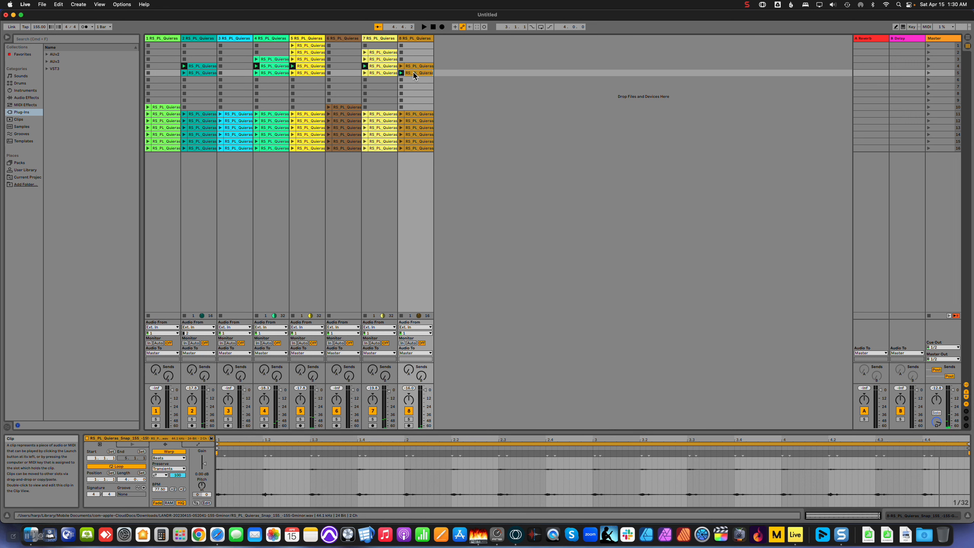
{"action": "key", "text": "super+d"}
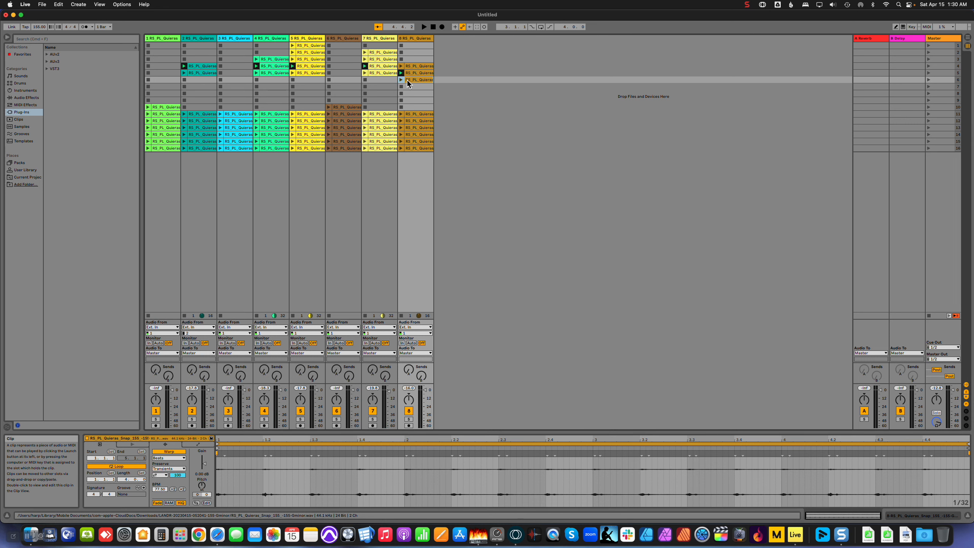
{"action": "left_click", "coordinate": [401, 79]}
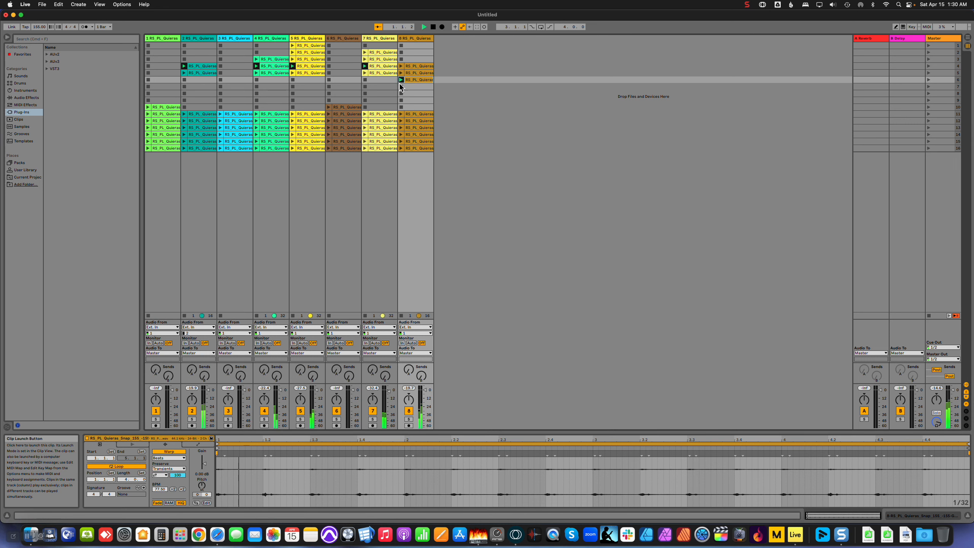
{"action": "left_click", "coordinate": [173, 490]}
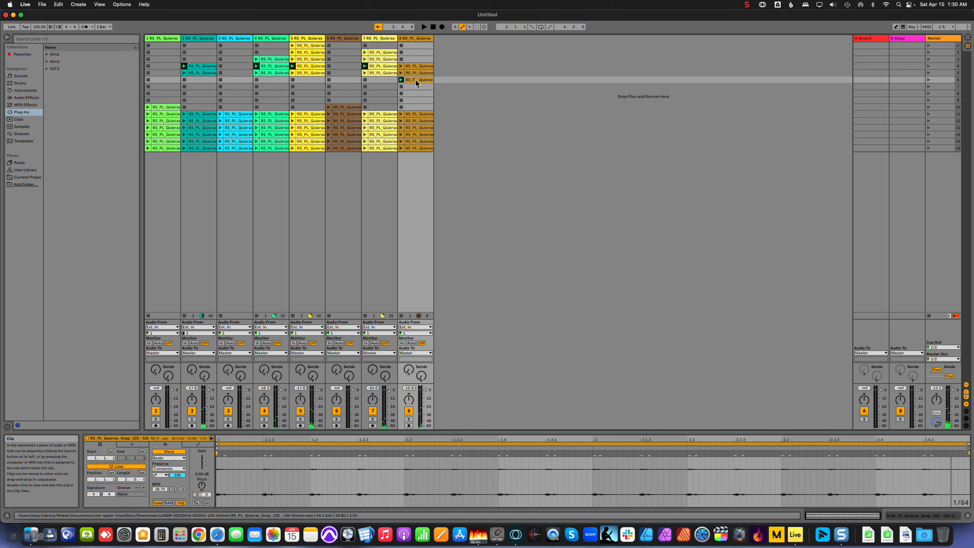
- Duplicate the scene 6 Snap clip into scenes 7 and 8, halving the segment BPM to 19.37 in scene 7 and again in scene 8
{"action": "key", "text": "super+d"}
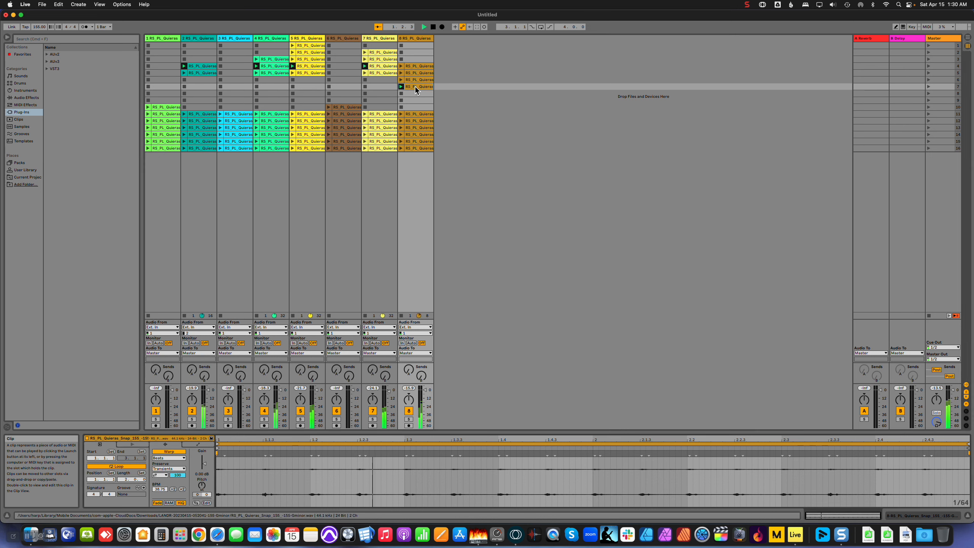
{"action": "left_click", "coordinate": [174, 489]}
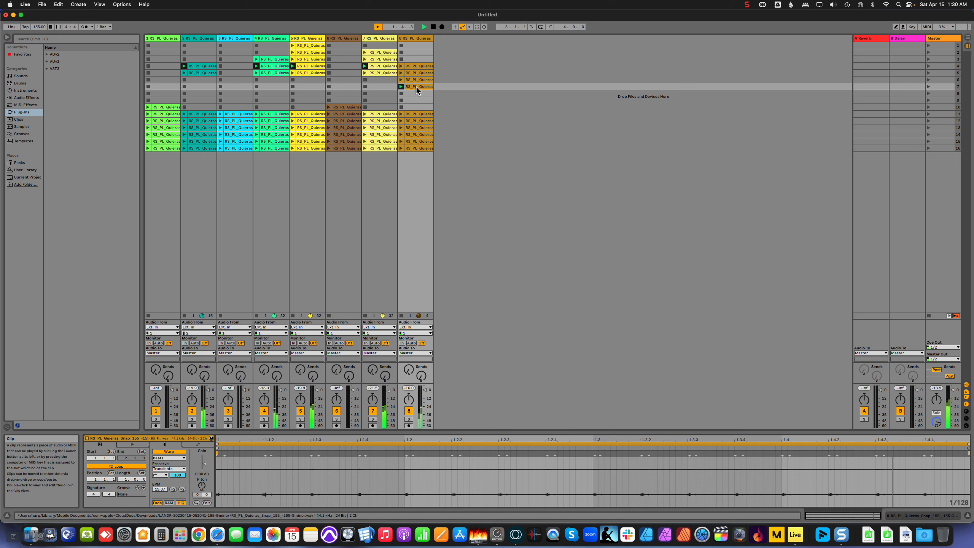
{"action": "key", "text": "super+d"}
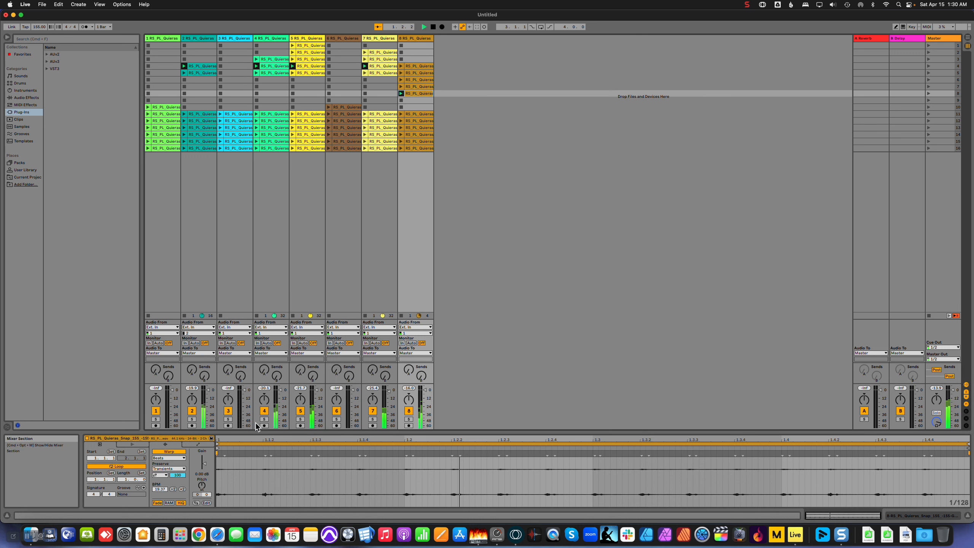
{"action": "left_click", "coordinate": [173, 490]}
{"action": "left_click", "coordinate": [173, 490]}
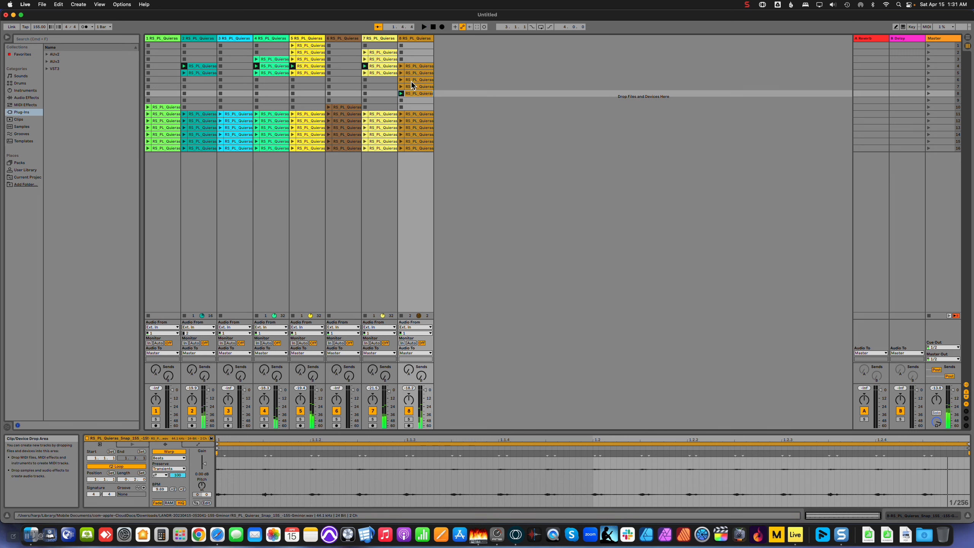
- Audition the Snap clips from scene 4 through scene 8 to compare their loop lengths
{"action": "left_click", "coordinate": [404, 67]}
{"action": "left_click", "coordinate": [401, 73]}
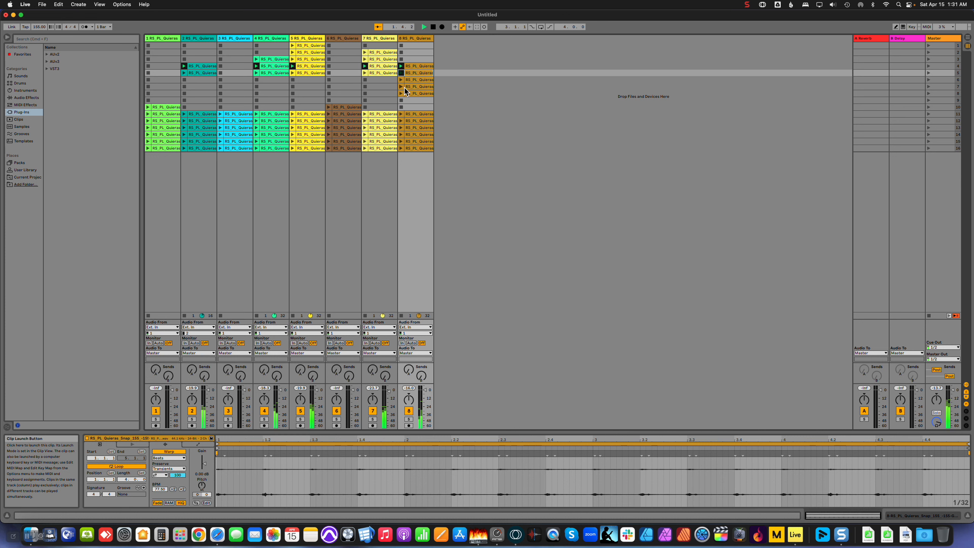
{"action": "left_click", "coordinate": [402, 66]}
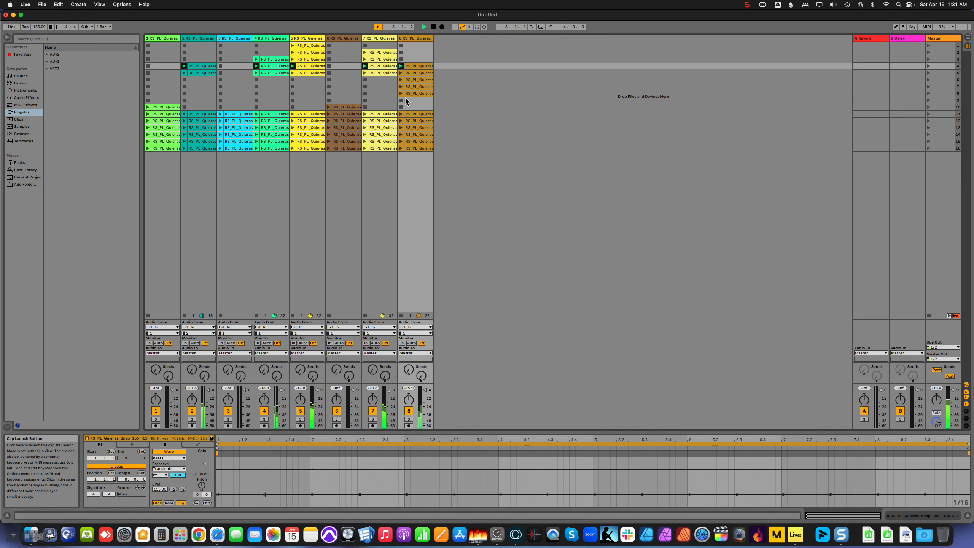
{"action": "left_click", "coordinate": [402, 81]}
{"action": "left_click", "coordinate": [402, 87]}
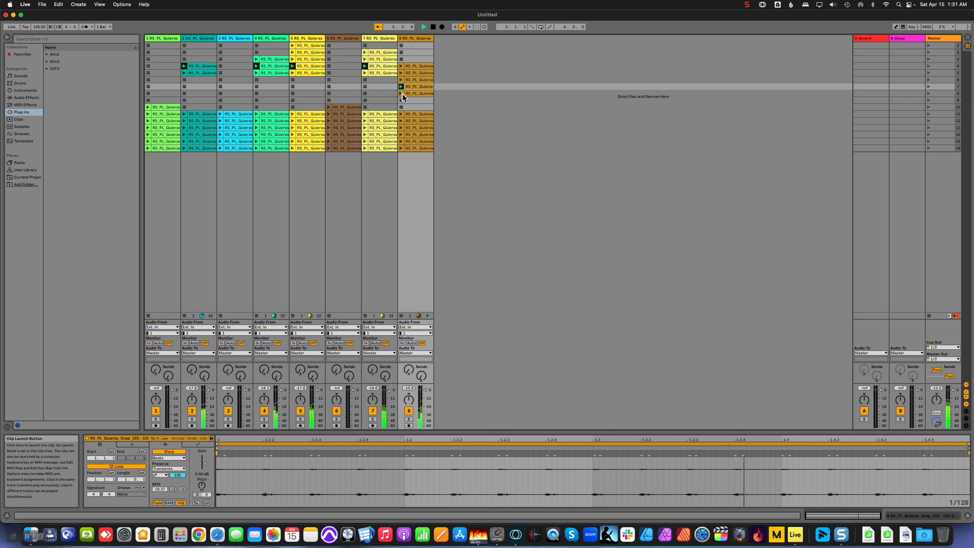
{"action": "left_click", "coordinate": [401, 93]}
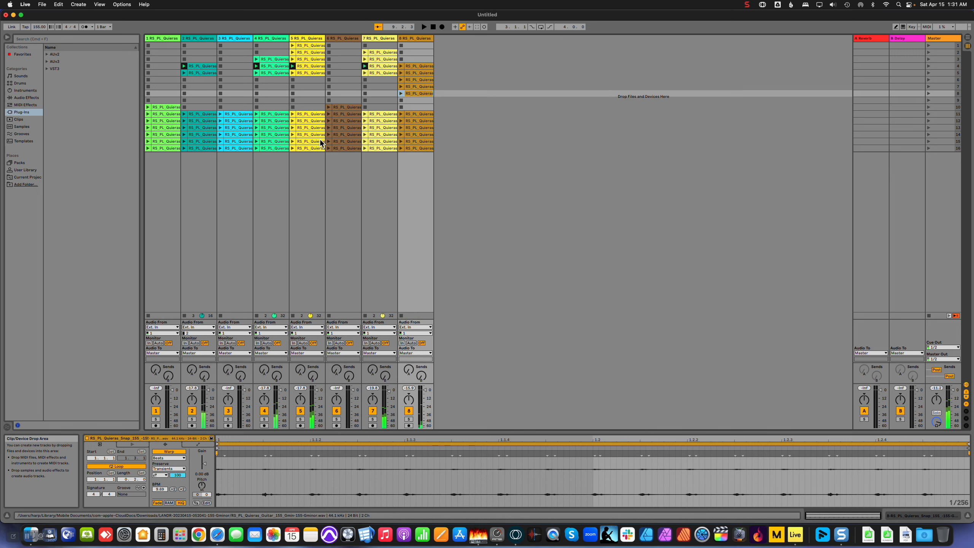
- Duplicate the scene 5 Bass, Fx Vocals, Guitar and Pad clips into scenes 6, 7 and 8
{"action": "left_click", "coordinate": [200, 73]}
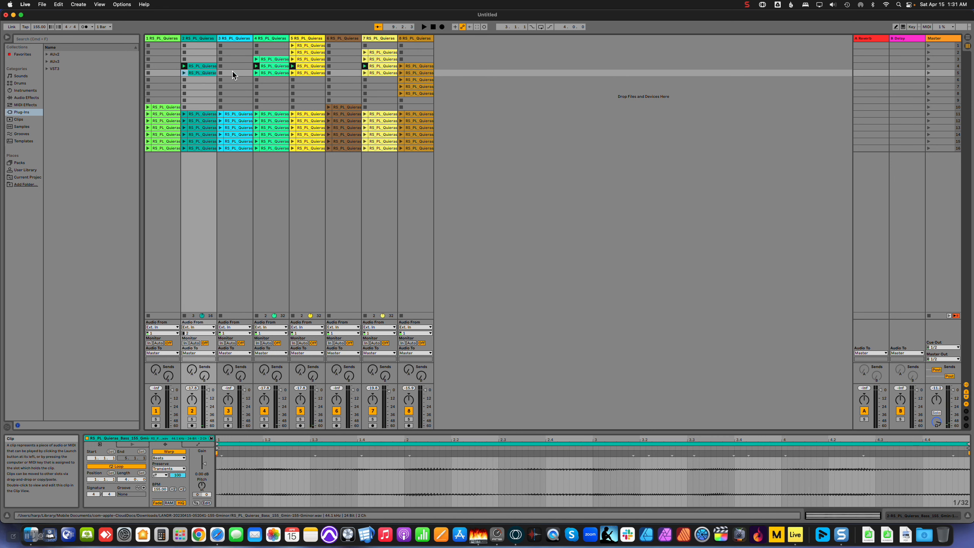
{"action": "left_click", "coordinate": [382, 73], "text": "shift"}
{"action": "key", "text": "super+d"}
{"action": "key", "text": "super+d"}
{"action": "key", "text": "super+d"}
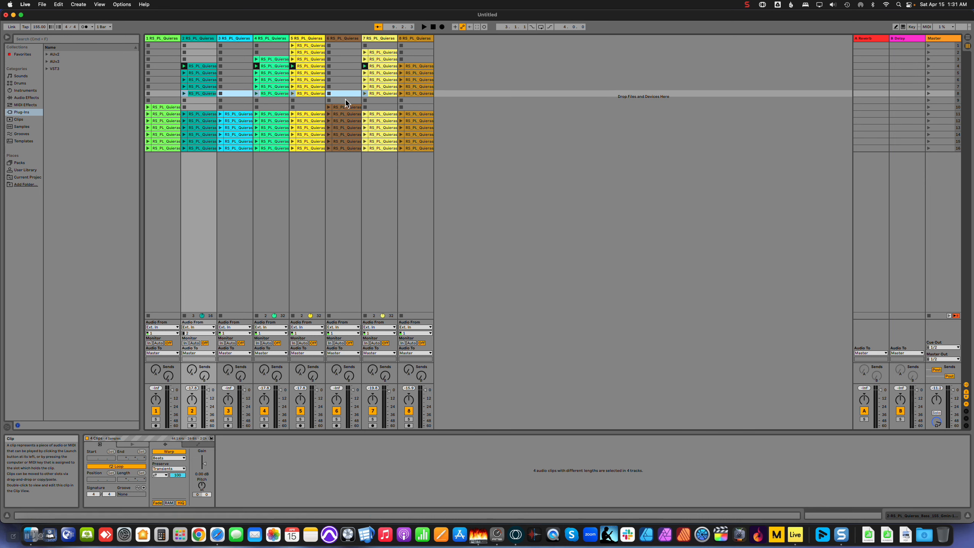
- Launch the scene 10 Kick clip, move it up to scene 5 and place a copy in scene 6
{"action": "left_click", "coordinate": [330, 107]}
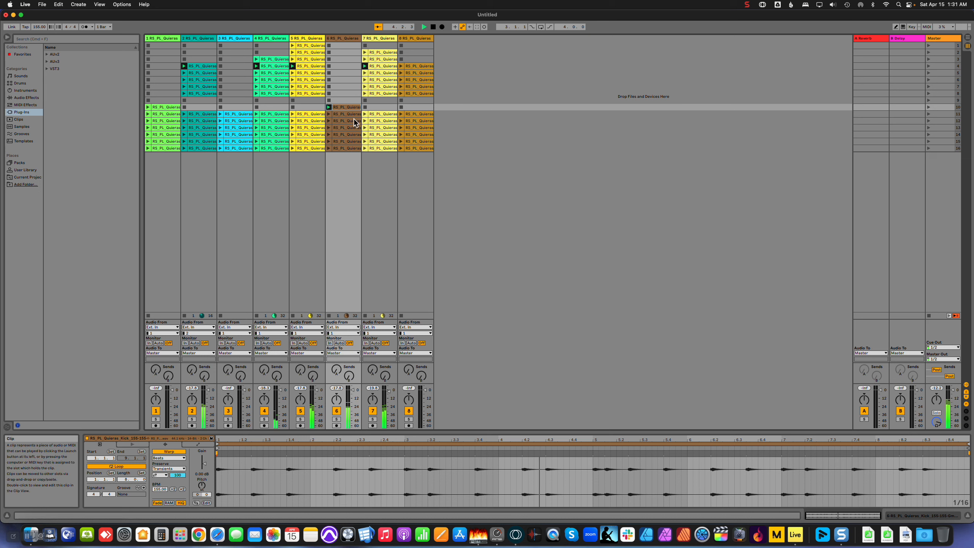
{"action": "left_click_drag", "start_coordinate": [343, 106], "coordinate": [343, 79]}
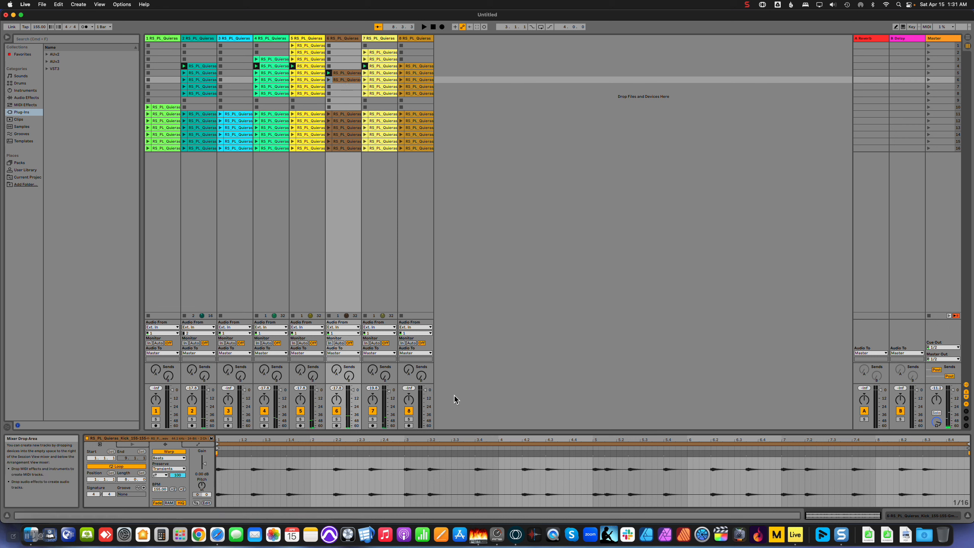
- Shorten the loop of the scene 6 Kick clip to one beat while it plays
{"action": "left_click", "coordinate": [969, 445]}
{"action": "mouse_move", "coordinate": [969, 445]}
{"action": "left_mouse_down"}
{"action": "mouse_move", "coordinate": [300, 445]}
{"action": "mouse_move", "coordinate": [969, 445]}
{"action": "mouse_move", "coordinate": [355, 445]}
{"action": "mouse_move", "coordinate": [249, 418]}
{"action": "left_mouse_up"}
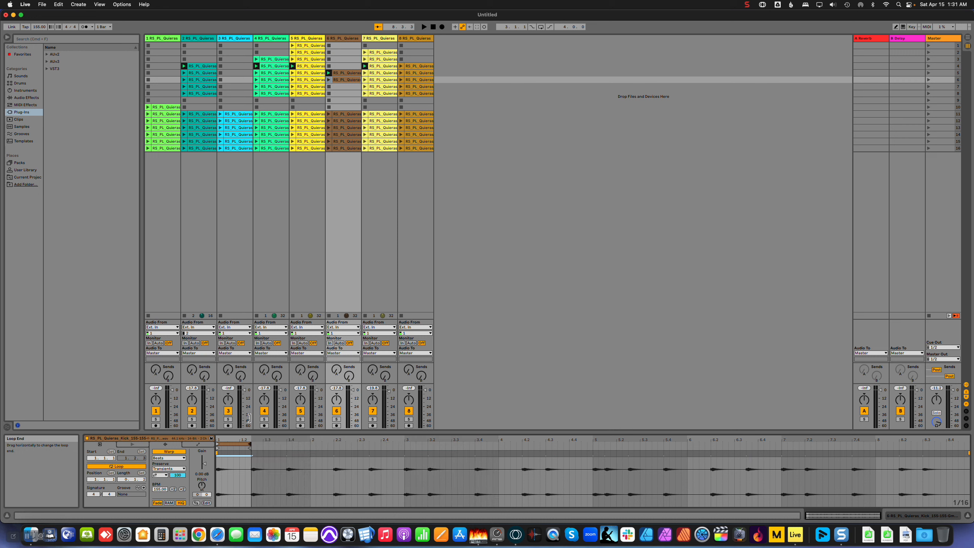
{"action": "key", "text": "space"}
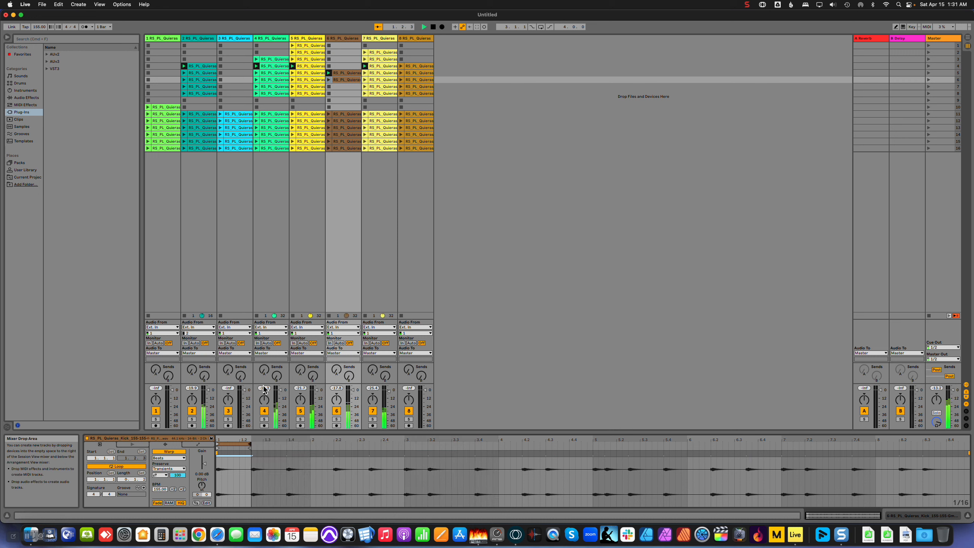
{"action": "left_click", "coordinate": [328, 80]}
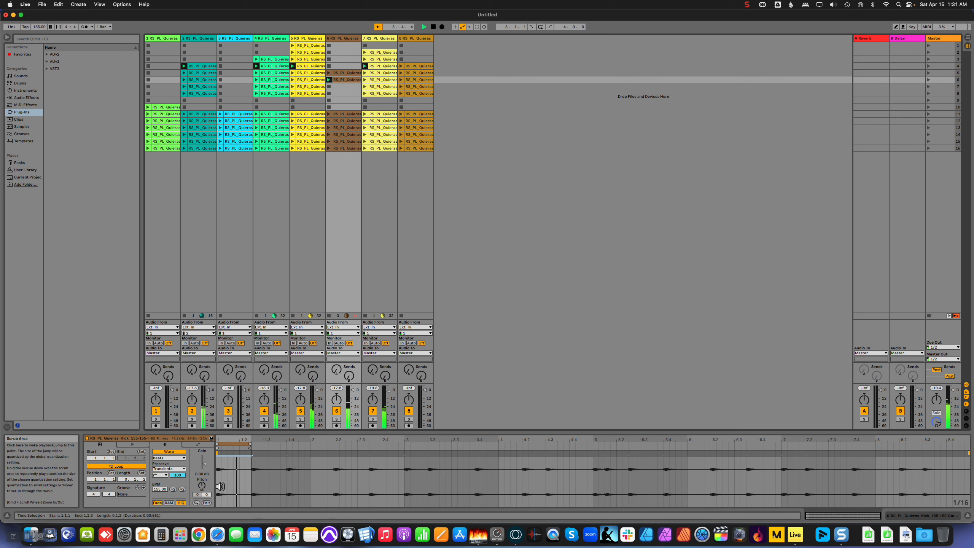
{"action": "left_click_drag", "start_coordinate": [250, 445], "coordinate": [238, 446]}
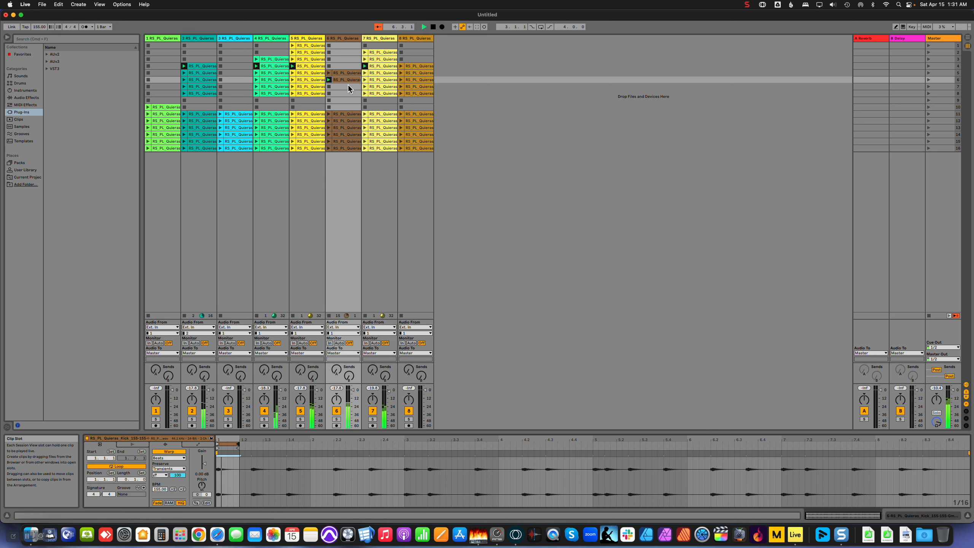
- Duplicate the Kick clip into scenes 7 and 8, shortening its loop to half a beat in scene 7 and further in scene 8
{"action": "left_click", "coordinate": [329, 86]}
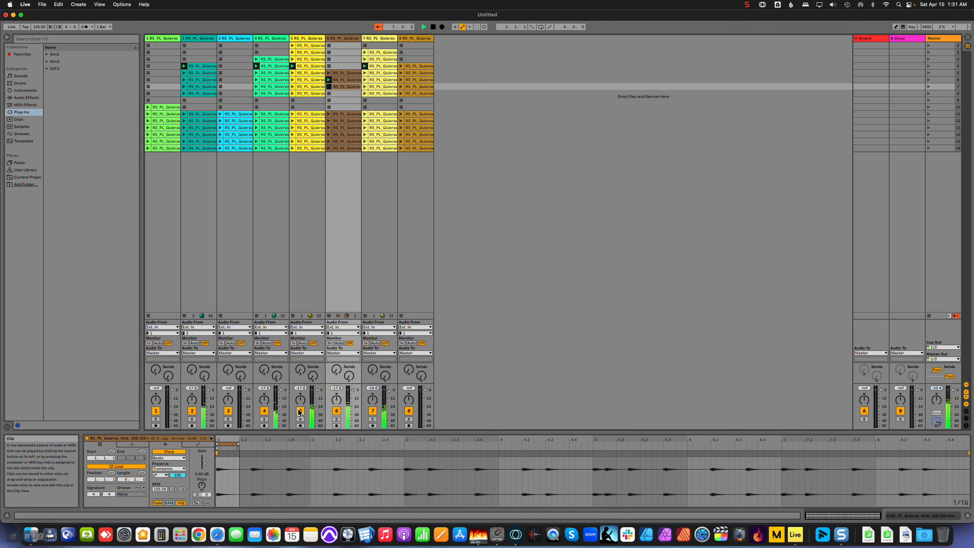
{"action": "left_click_drag", "start_coordinate": [237, 446], "coordinate": [229, 447]}
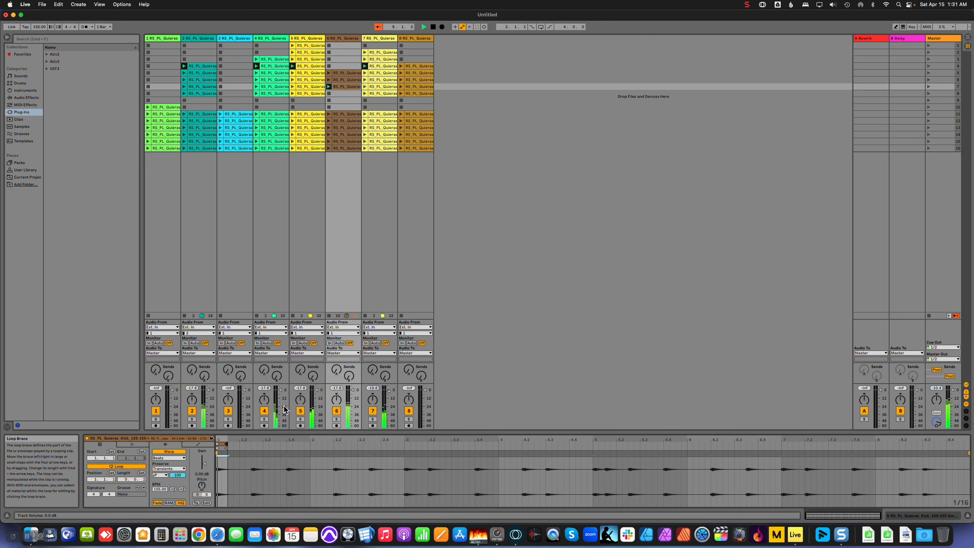
{"action": "mouse_move", "coordinate": [346, 87]}
{"action": "left_mouse_down"}
{"action": "mouse_move", "coordinate": [348, 96]}
{"action": "mouse_move", "coordinate": [329, 96]}
{"action": "left_mouse_up"}
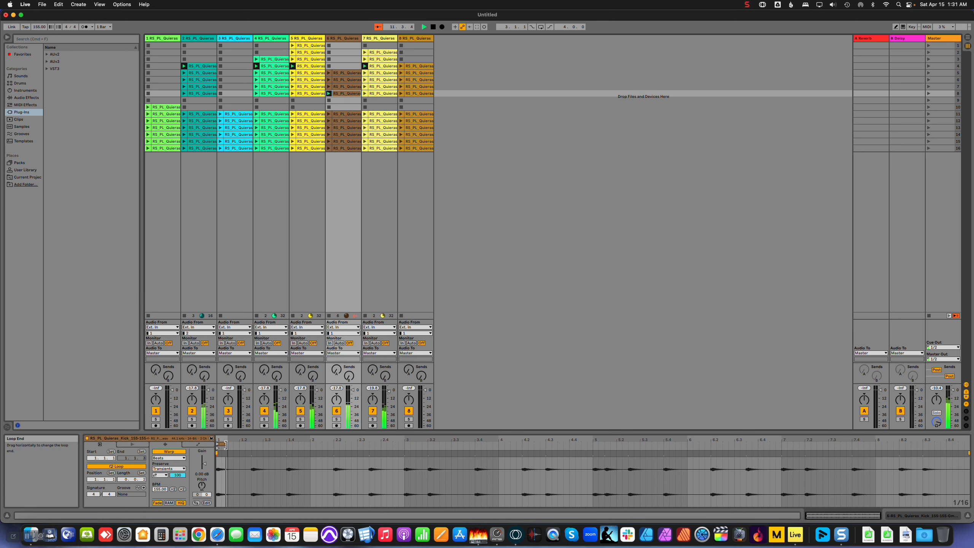
{"action": "left_click_drag", "start_coordinate": [226, 446], "coordinate": [220, 445]}
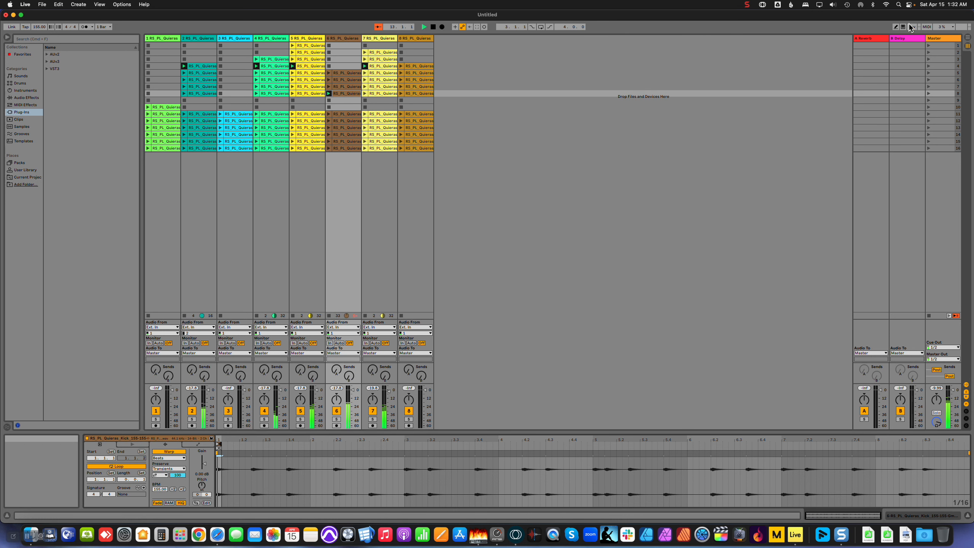
- Launch scenes 5 through 8 in turn to audition the build-up
{"action": "left_click", "coordinate": [928, 72]}
{"action": "left_click", "coordinate": [929, 80]}
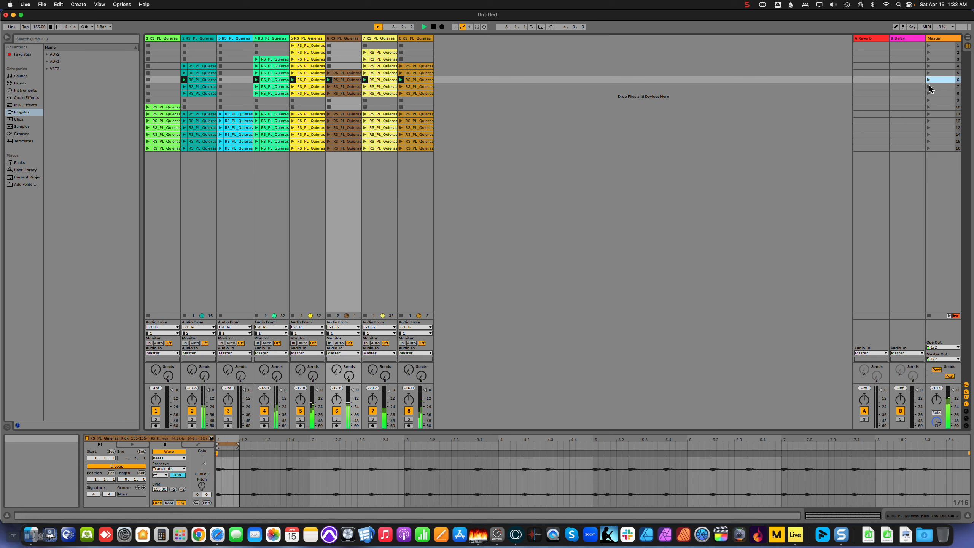
{"action": "left_click", "coordinate": [928, 84]}
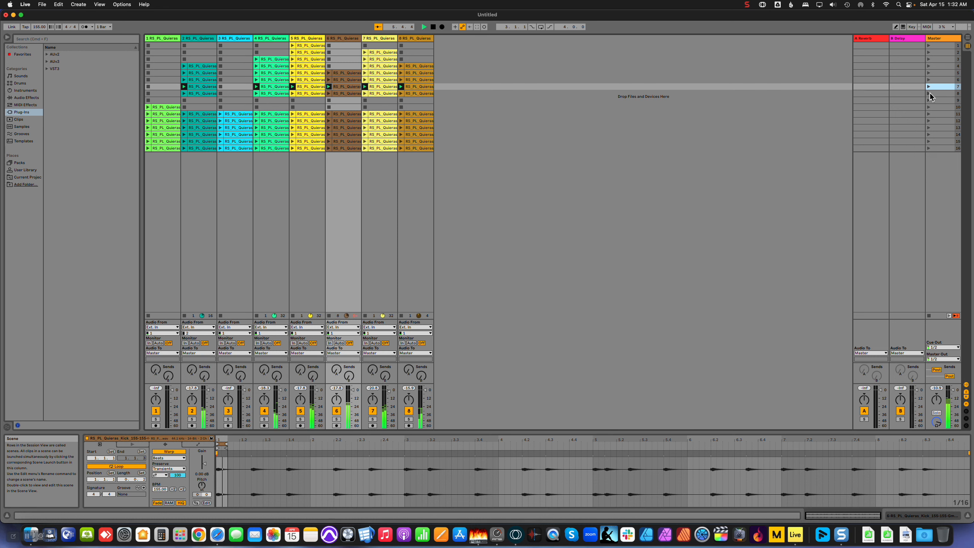
{"action": "left_click", "coordinate": [928, 93]}
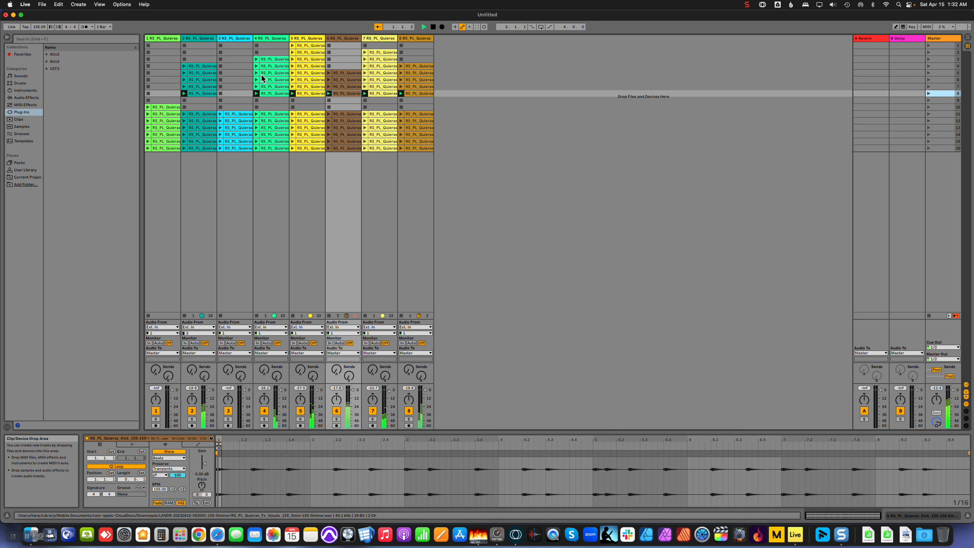
- Duplicate the scene 8 clips from the Bass through the Snap track into scene 9, removing the Kick and Snap copies
{"action": "left_click", "coordinate": [202, 95]}
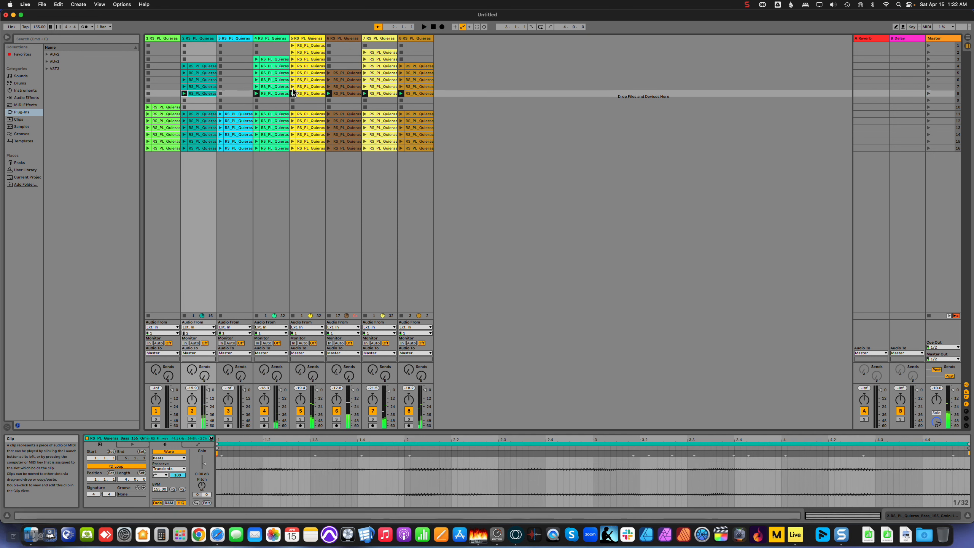
{"action": "left_click", "coordinate": [411, 97], "text": "shift"}
{"action": "key", "text": "super+d"}
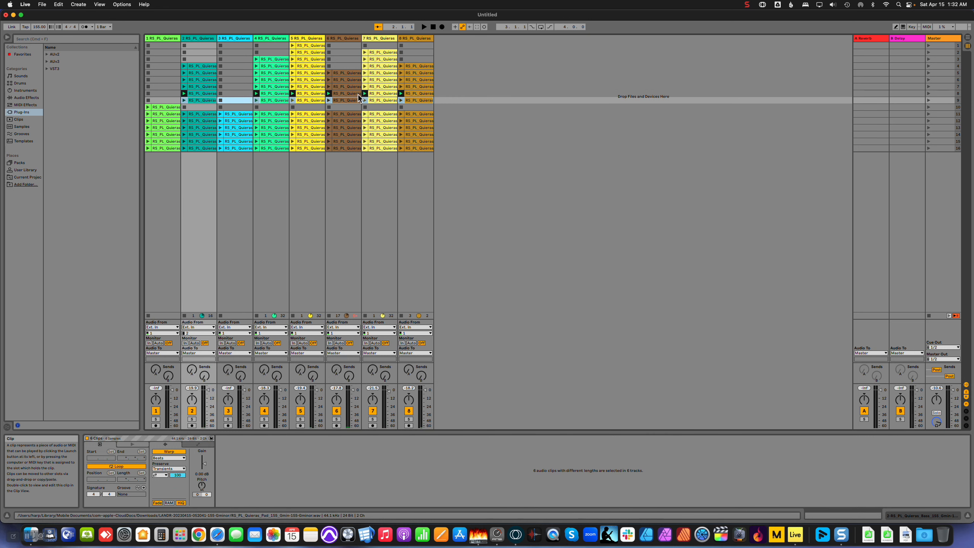
{"action": "left_click", "coordinate": [350, 100]}
{"action": "key", "text": "Delete"}
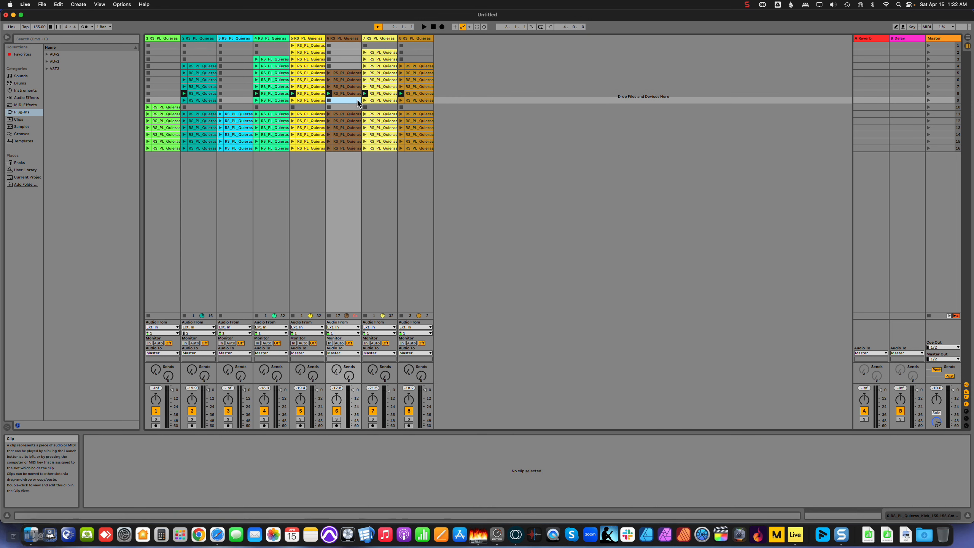
{"action": "left_click", "coordinate": [417, 100]}
{"action": "key", "text": "Delete"}
- Launch scene 9, return to scene 8 and launch scene 9 again to audition the drop-out transition
{"action": "left_click", "coordinate": [928, 100]}
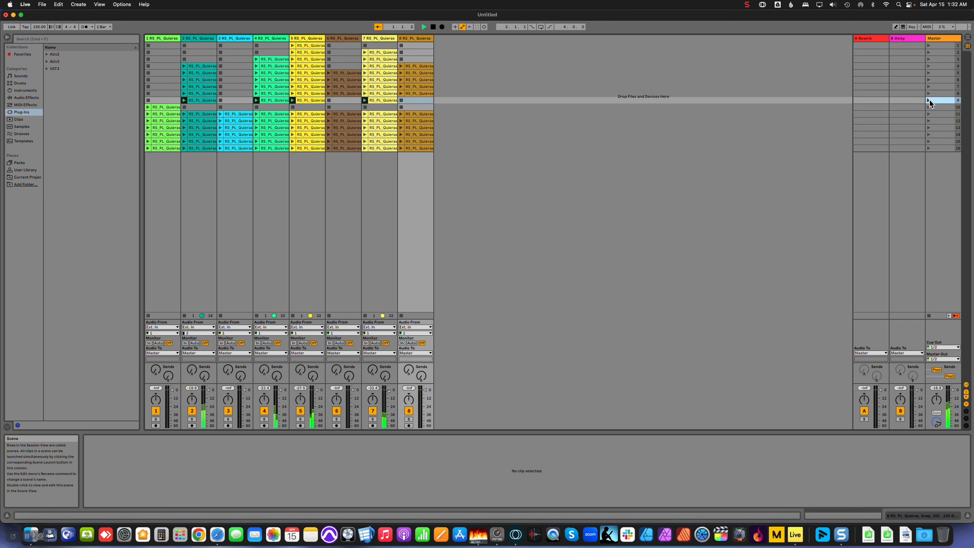
{"action": "left_click", "coordinate": [929, 93]}
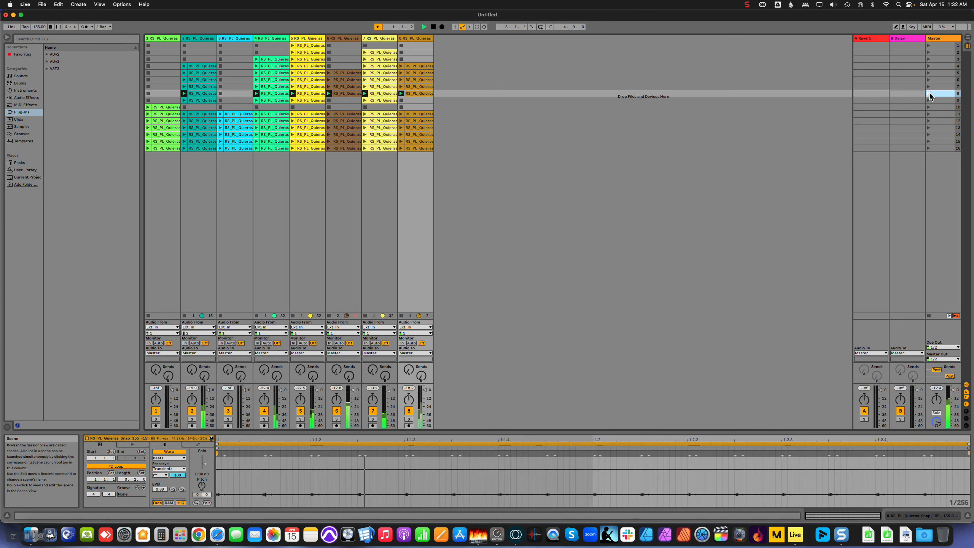
{"action": "left_click", "coordinate": [928, 100]}
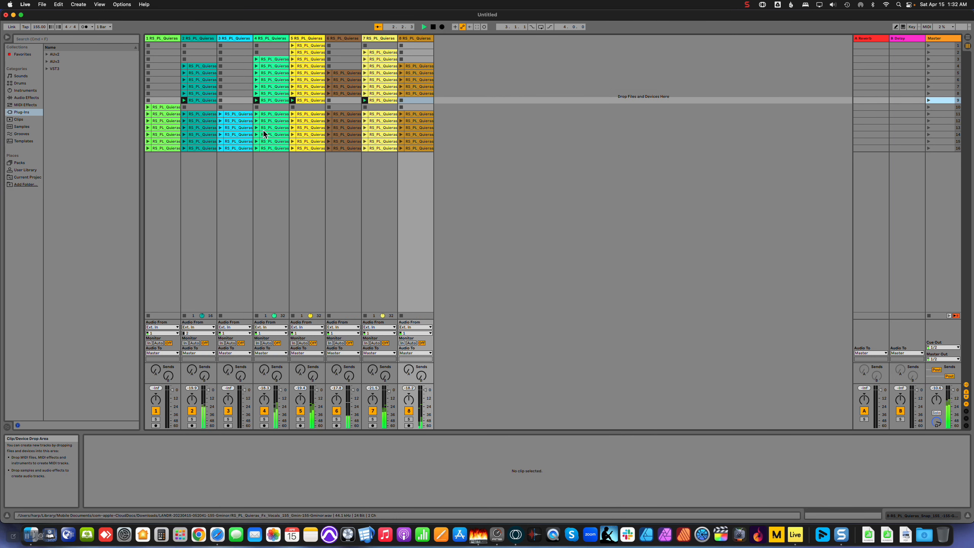
- Replace the lone Arp clip in scene 10 with the full row of clips from scene 11 and launch scene 10
{"action": "left_click", "coordinate": [164, 107]}
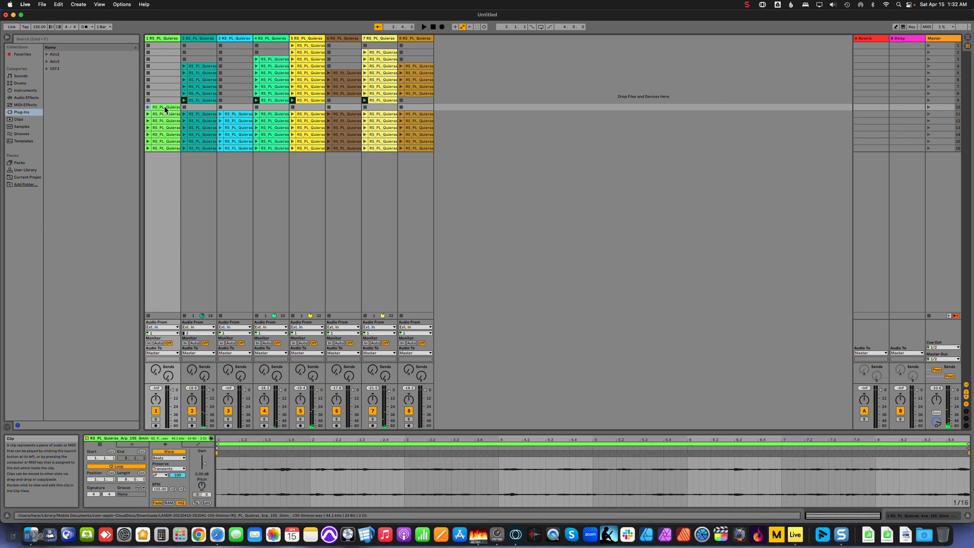
{"action": "key", "text": "Delete"}
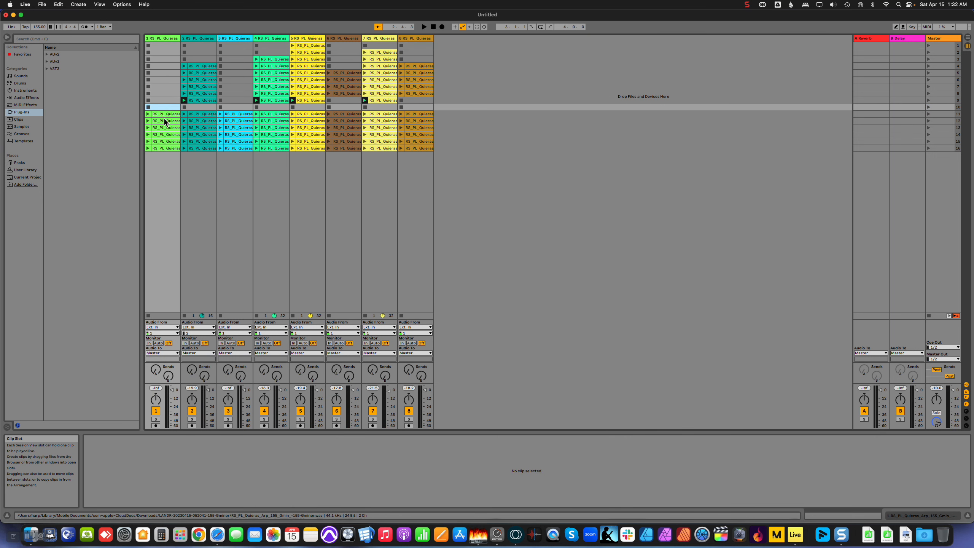
{"action": "left_click", "coordinate": [166, 114]}
{"action": "left_click", "coordinate": [419, 115], "text": "shift"}
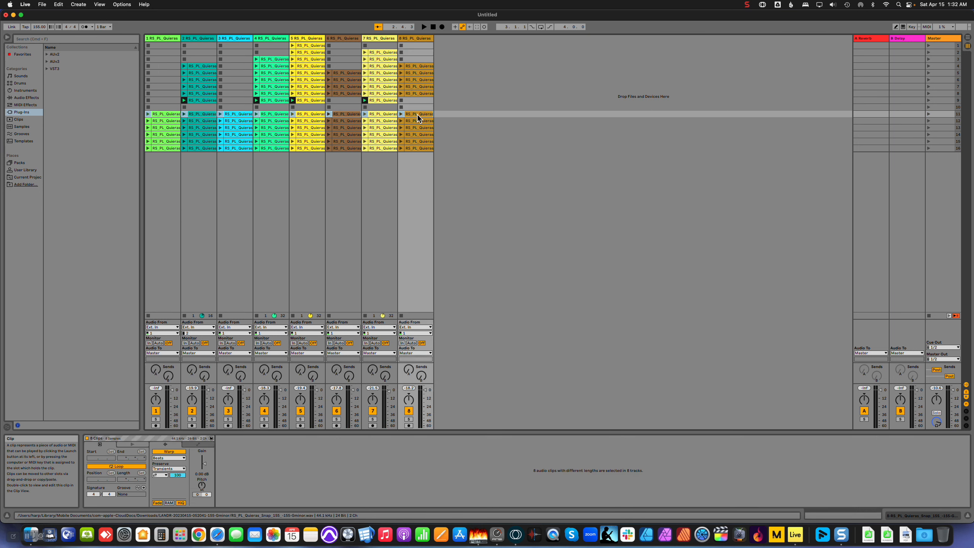
{"action": "left_click_drag", "start_coordinate": [419, 114], "coordinate": [418, 107]}
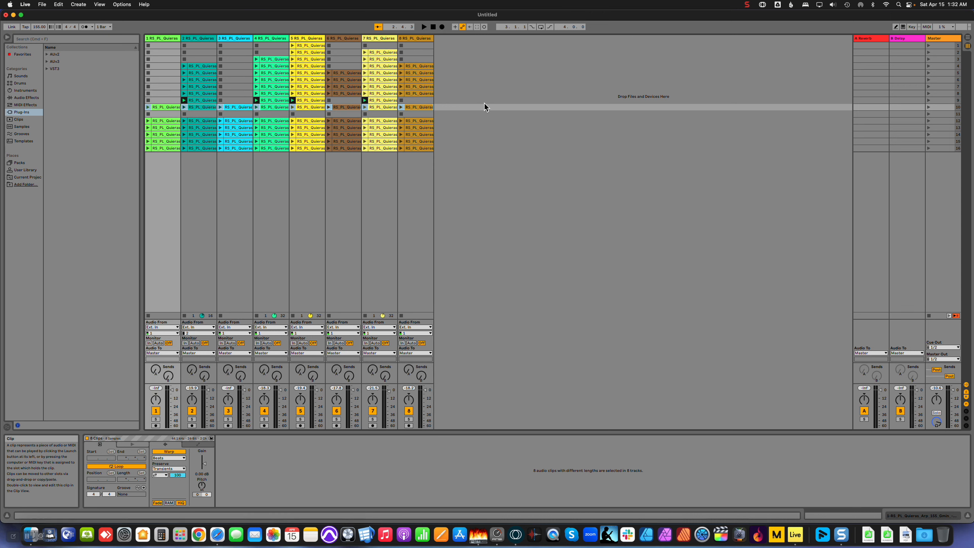
{"action": "left_click", "coordinate": [928, 107]}
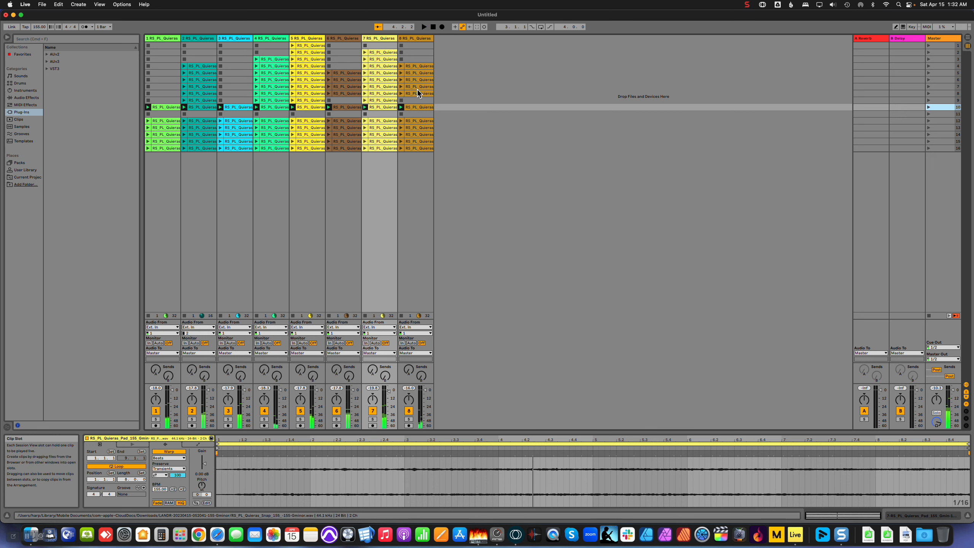
- Switch to Safari and open the LANDR Samples page of the Pop Latino pack in a new tab
{"action": "key", "text": "super+Tab"}
{"action": "key", "text": "super+Tab"}
{"action": "key", "text": "super+Tab"}
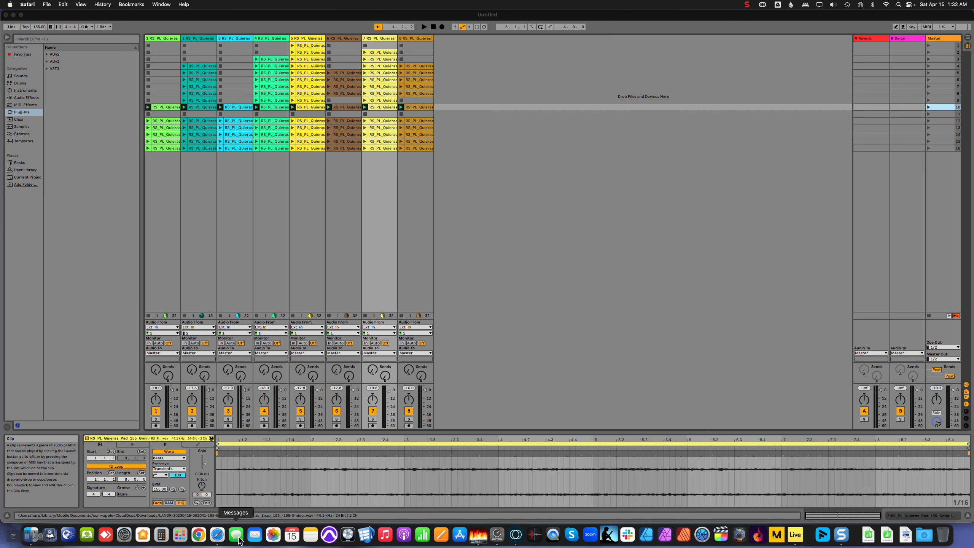
{"action": "left_click", "coordinate": [217, 535]}
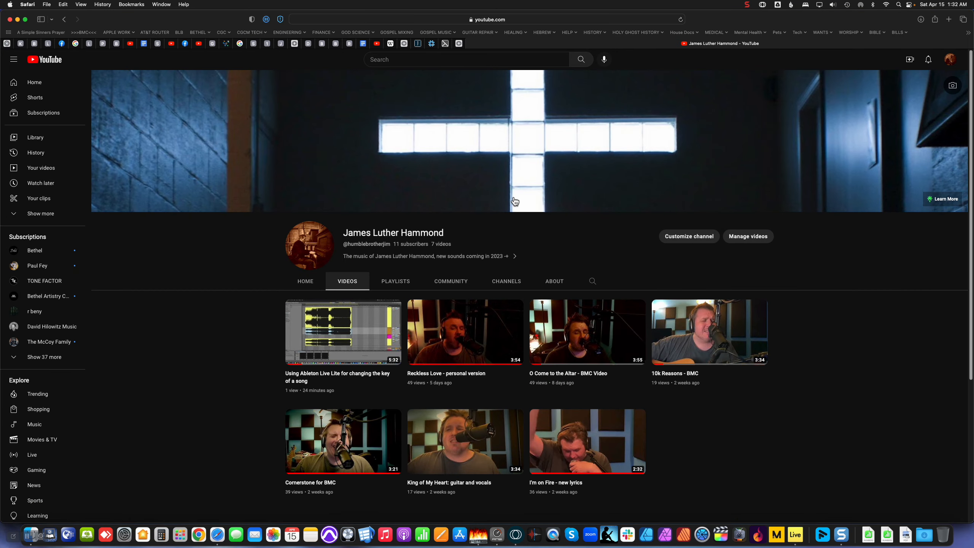
{"action": "key", "text": "super+t"}
{"action": "left_click", "coordinate": [461, 107]}
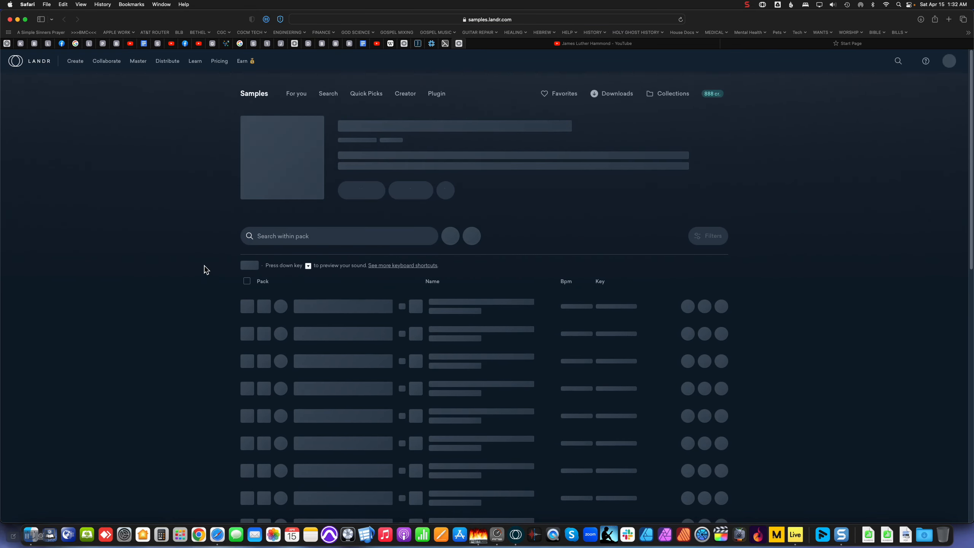
- Browse the Pop Latino sample list and filter it to the Drums instrument family
{"action": "scroll", "coordinate": [205, 270], "scroll_direction": "down", "scroll_amount": 3}
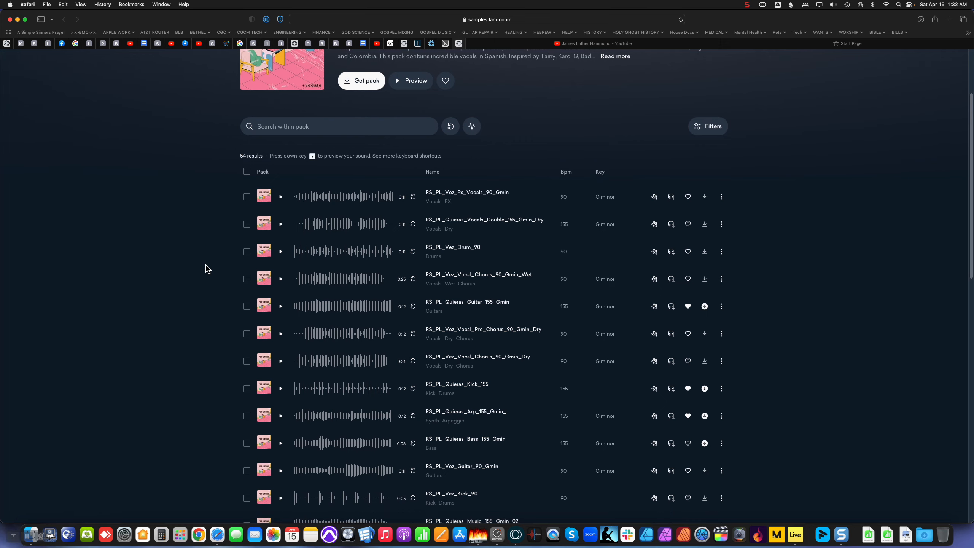
{"action": "scroll", "coordinate": [205, 268], "scroll_direction": "down", "scroll_amount": 6}
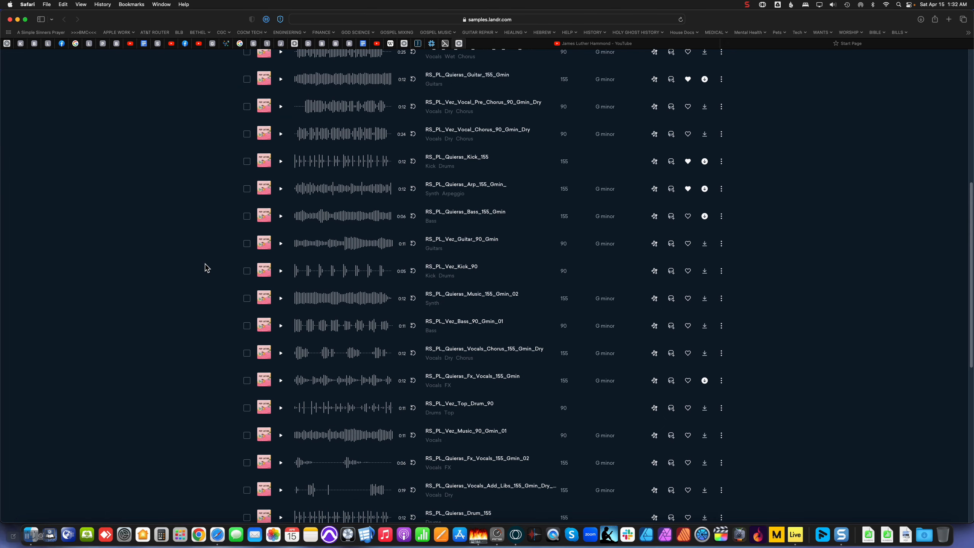
{"action": "scroll", "coordinate": [206, 268], "scroll_direction": "down", "scroll_amount": 1}
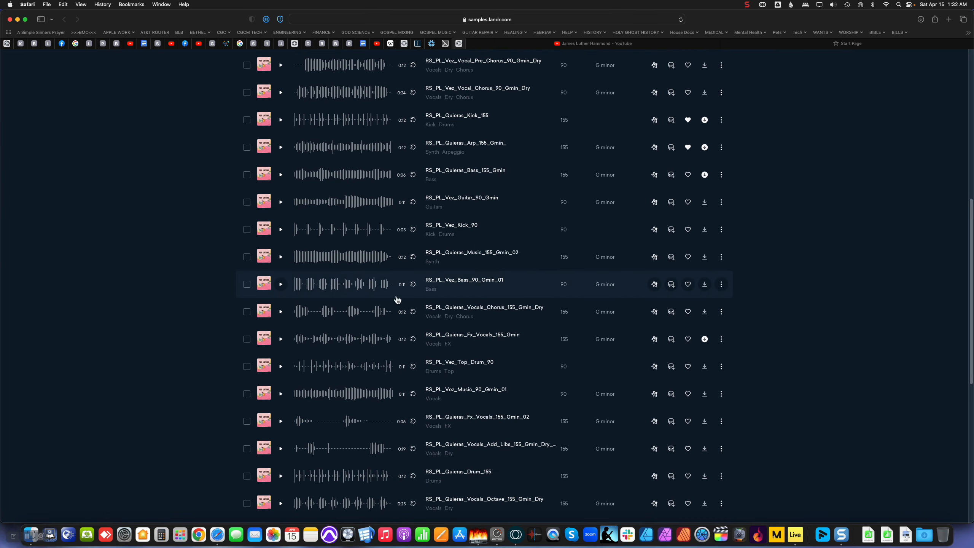
{"action": "scroll", "coordinate": [397, 300], "scroll_direction": "up", "scroll_amount": 10}
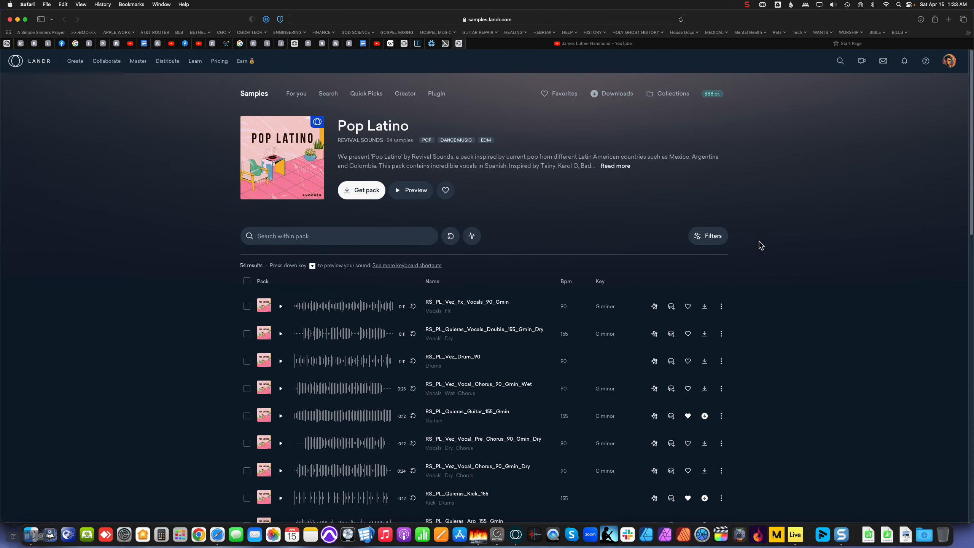
{"action": "left_click", "coordinate": [709, 237]}
{"action": "left_click", "coordinate": [702, 161]}
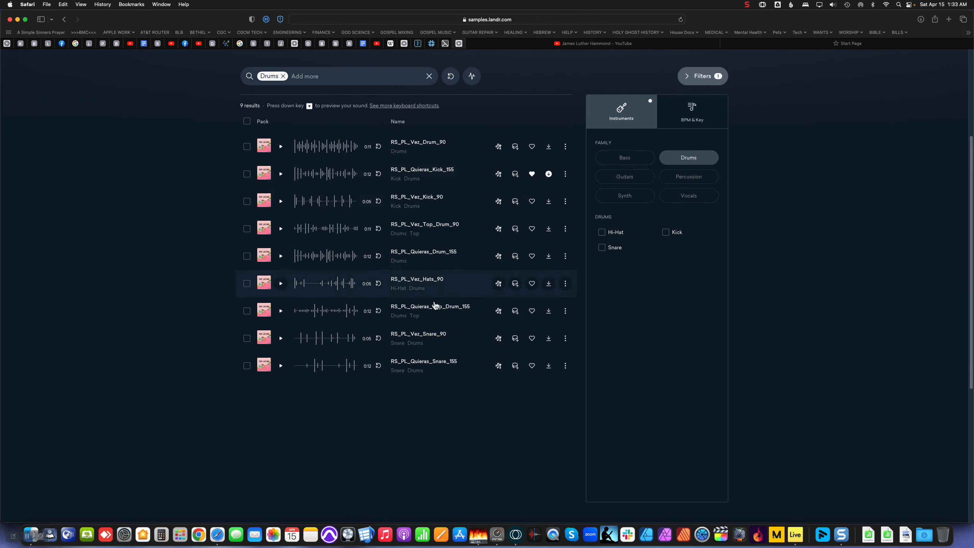
- Preview the RS_PL_Quieras_Kick_155 and RS_PL_Vez_Top_Drum_90 samples, then favorite and download RS_PL_Vez_Top_Drum_90
{"action": "left_click", "coordinate": [283, 175]}
{"action": "left_click", "coordinate": [280, 229]}
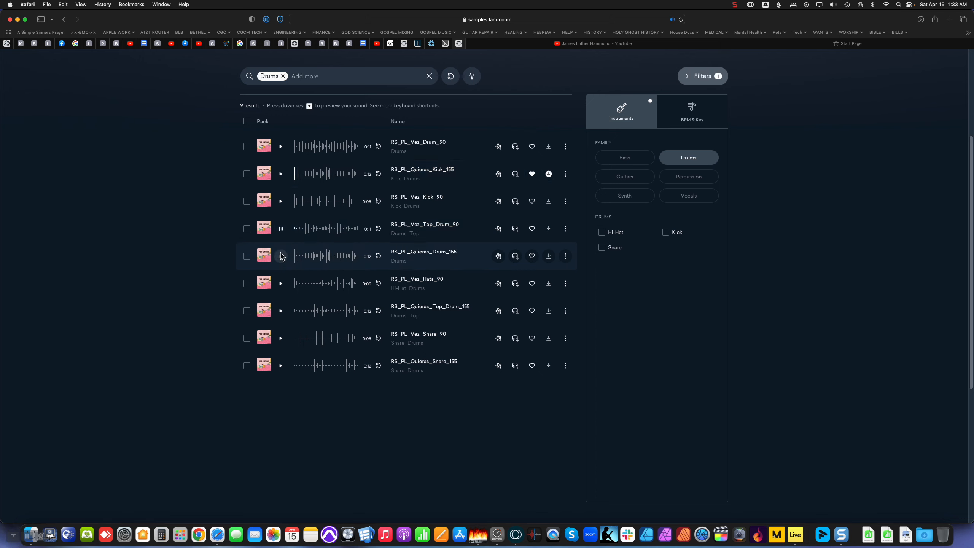
{"action": "left_click", "coordinate": [280, 228]}
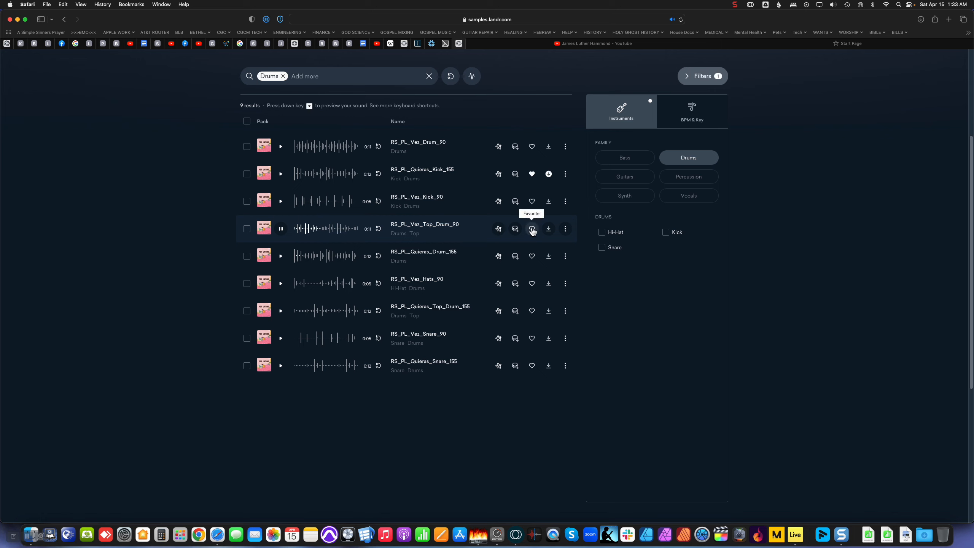
{"action": "left_click", "coordinate": [532, 229]}
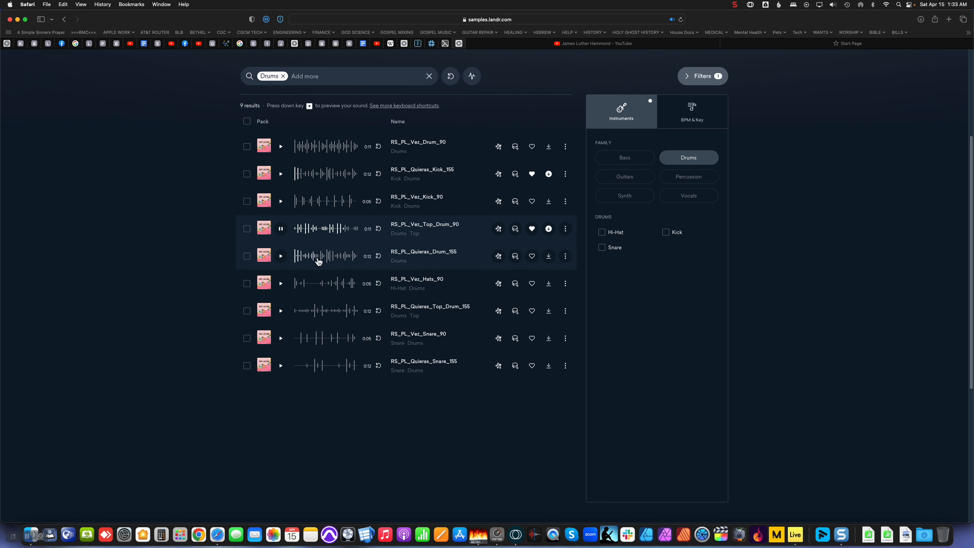
- Preview the RS_PL_Quieras_Drum_155 sample, then favorite and download it
{"action": "scroll", "coordinate": [465, 306], "scroll_direction": "down", "scroll_amount": 7}
{"action": "scroll", "coordinate": [367, 227], "scroll_direction": "up", "scroll_amount": 11}
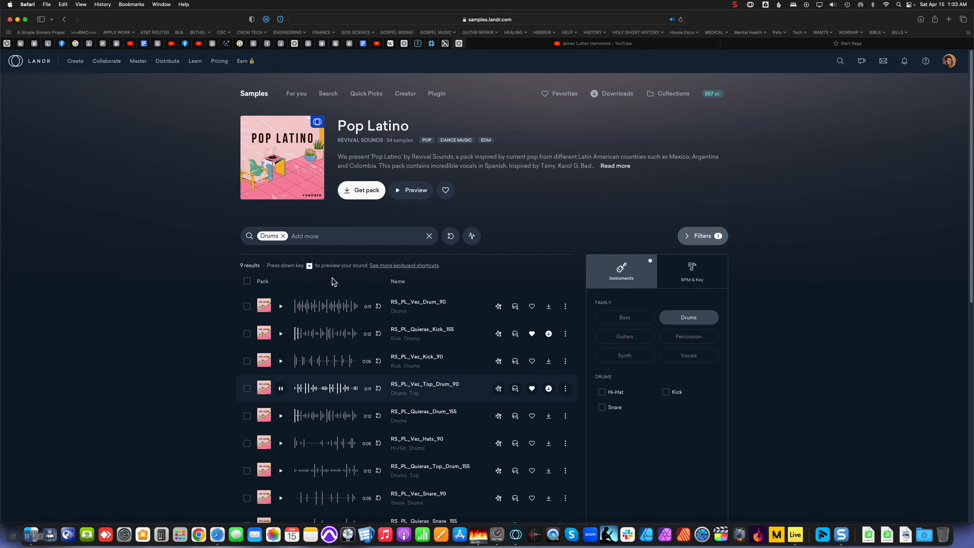
{"action": "scroll", "coordinate": [332, 281], "scroll_direction": "down", "scroll_amount": 4}
{"action": "key", "text": "Down"}
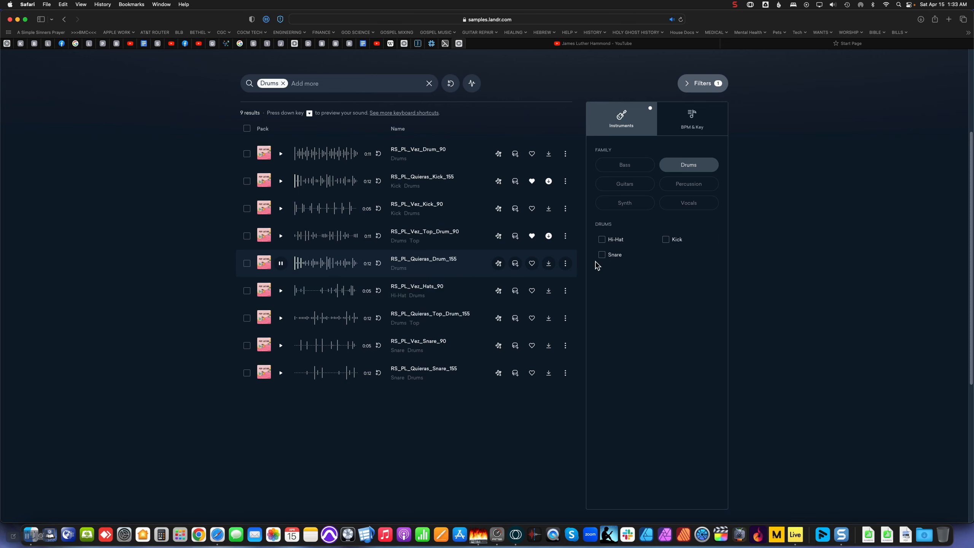
{"action": "left_click", "coordinate": [531, 263]}
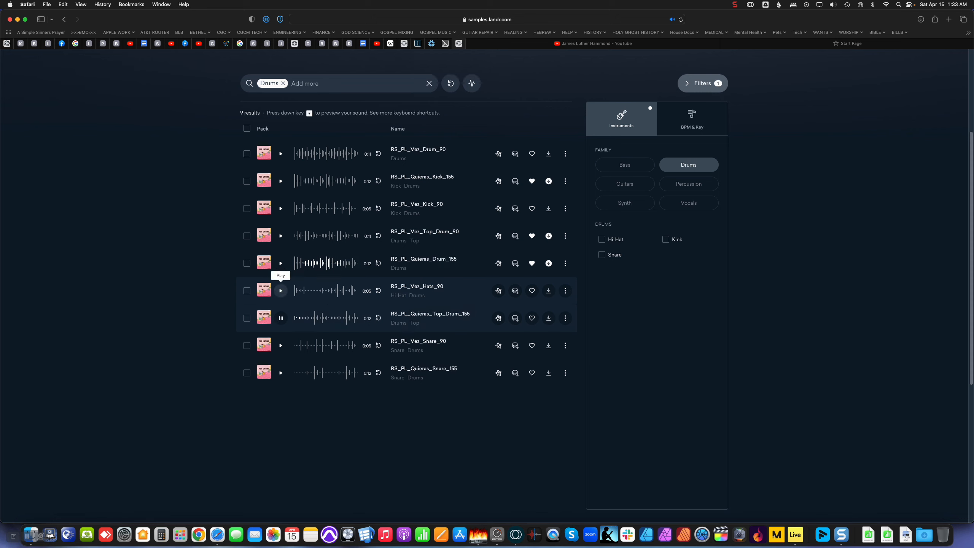
- Favorite and download the RS_PL_Quieras_Top_Drum_155 and RS_PL_Quieras_Snare_155 samples, previewing the snare first
{"action": "left_click", "coordinate": [535, 321]}
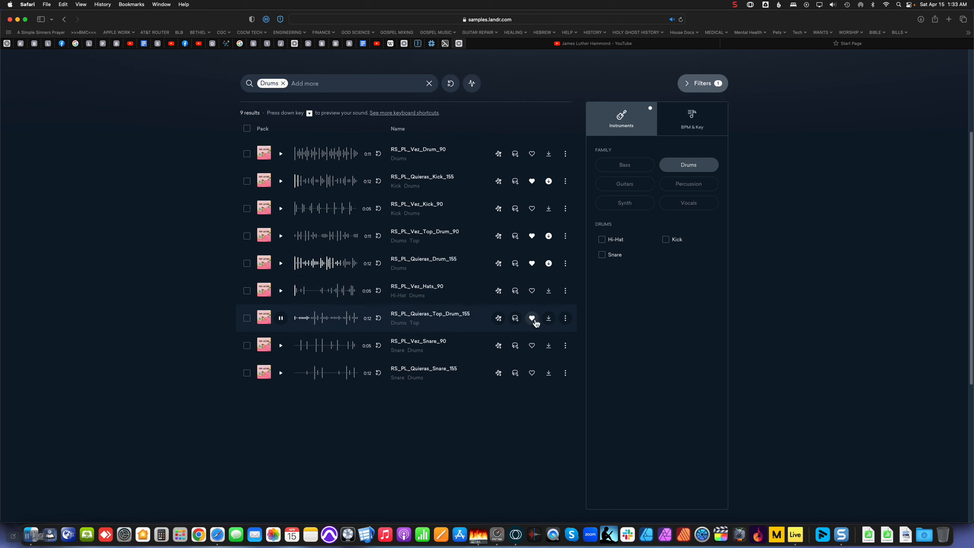
{"action": "left_click", "coordinate": [548, 318]}
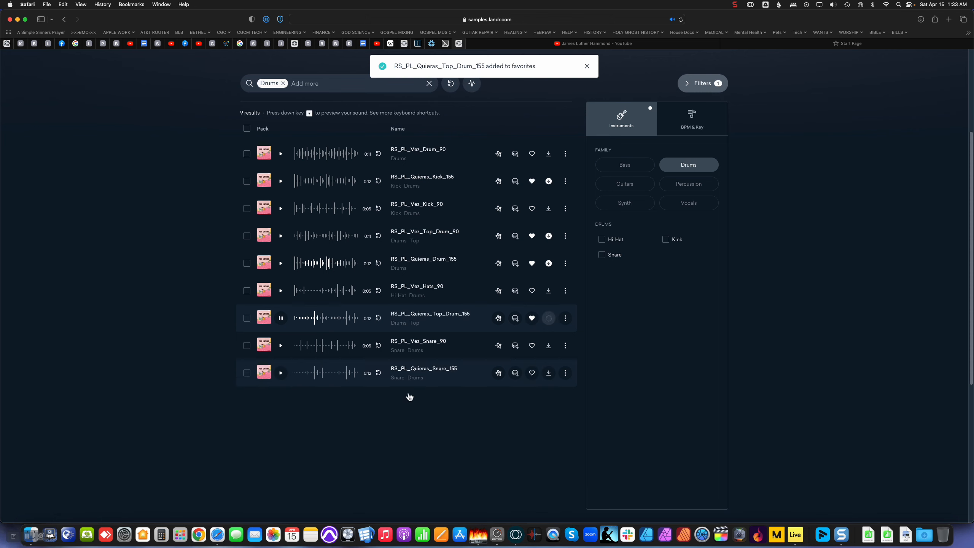
{"action": "left_click", "coordinate": [281, 373]}
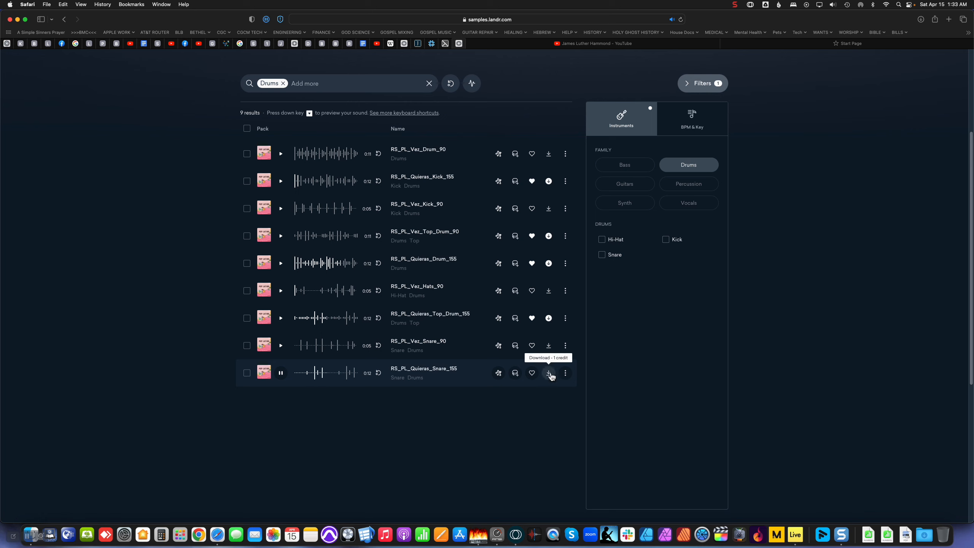
{"action": "left_click", "coordinate": [549, 374]}
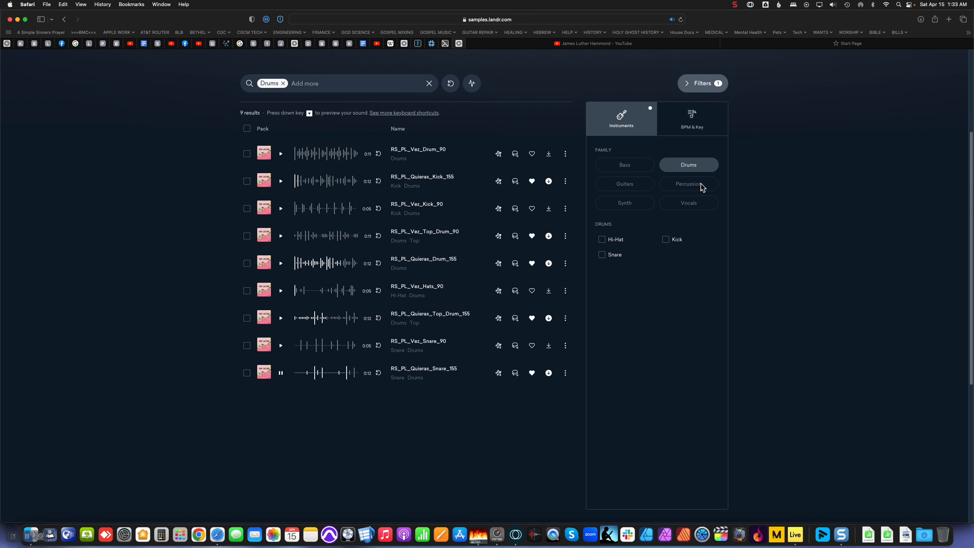
- Filter the pack to Percussion and preview the RS_PL_Quieras_Snap_155_ sample
{"action": "left_click", "coordinate": [692, 184]}
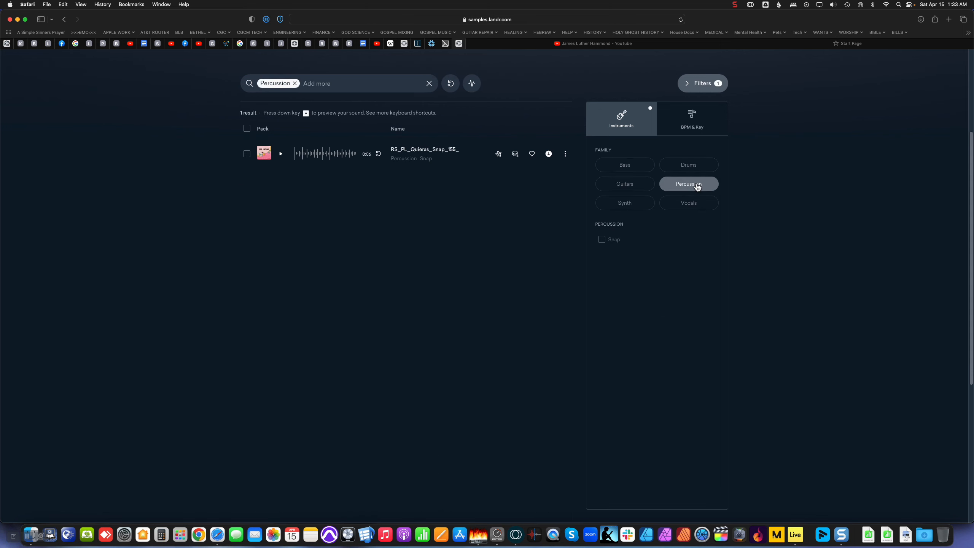
{"action": "left_click", "coordinate": [282, 153]}
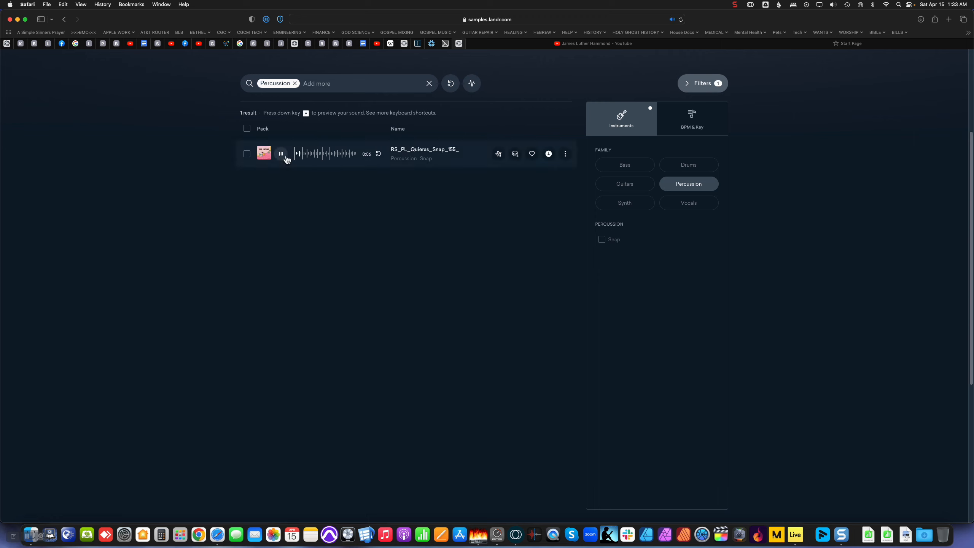
{"action": "left_click", "coordinate": [281, 154]}
- Filter the pack to Synth and preview the RS_PL_Vez_Pad_90_Gmin and RS_PL_Vez_Lead_Synth_90_Gmin samples
{"action": "left_click", "coordinate": [636, 207]}
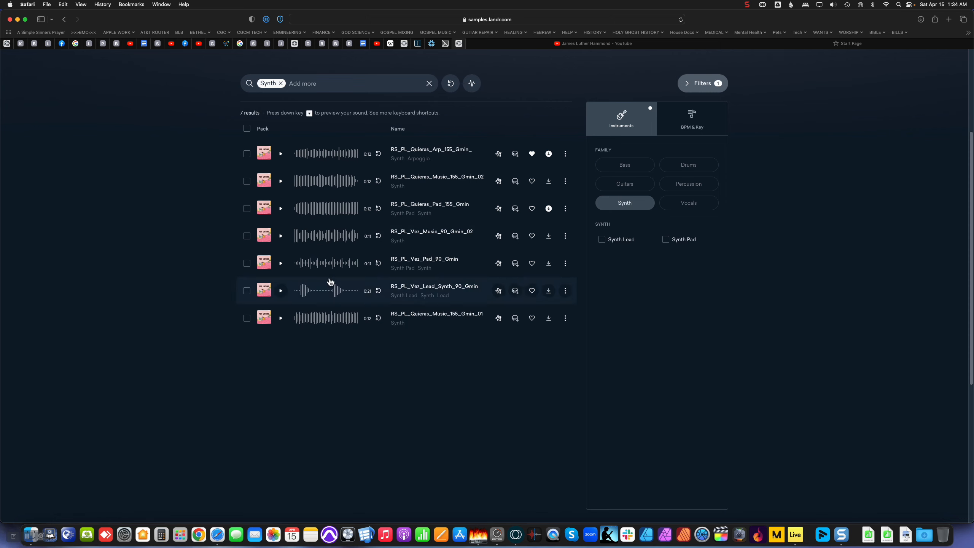
{"action": "left_click", "coordinate": [280, 263]}
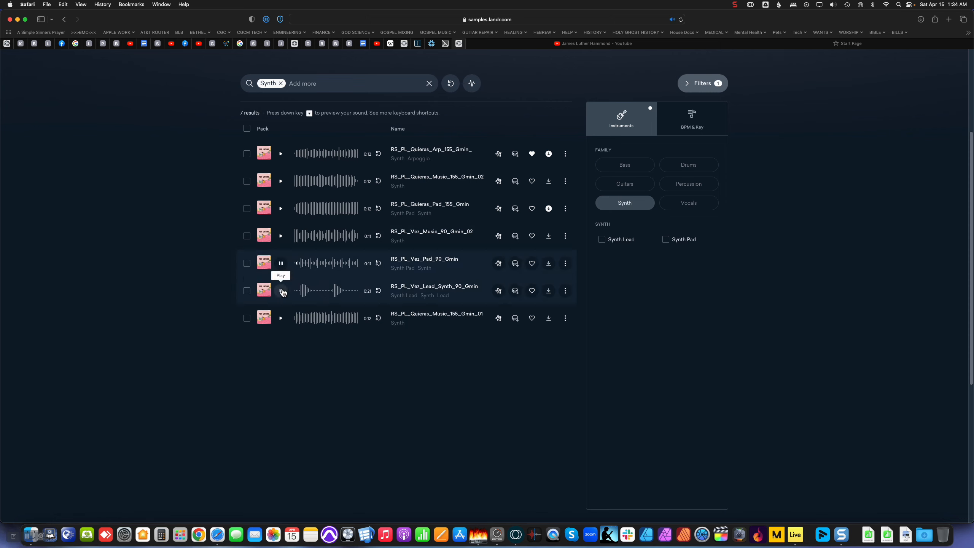
{"action": "left_click", "coordinate": [283, 291]}
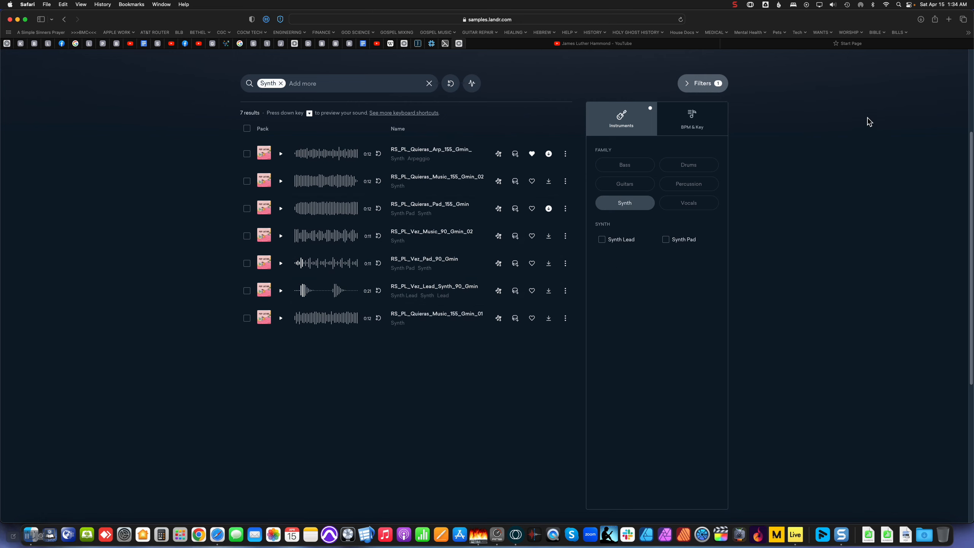
- Show the downloaded files in Finder and select the Quieras snare, top drum, drum and Vez top drum WAV samples
{"action": "left_click", "coordinate": [922, 21]}
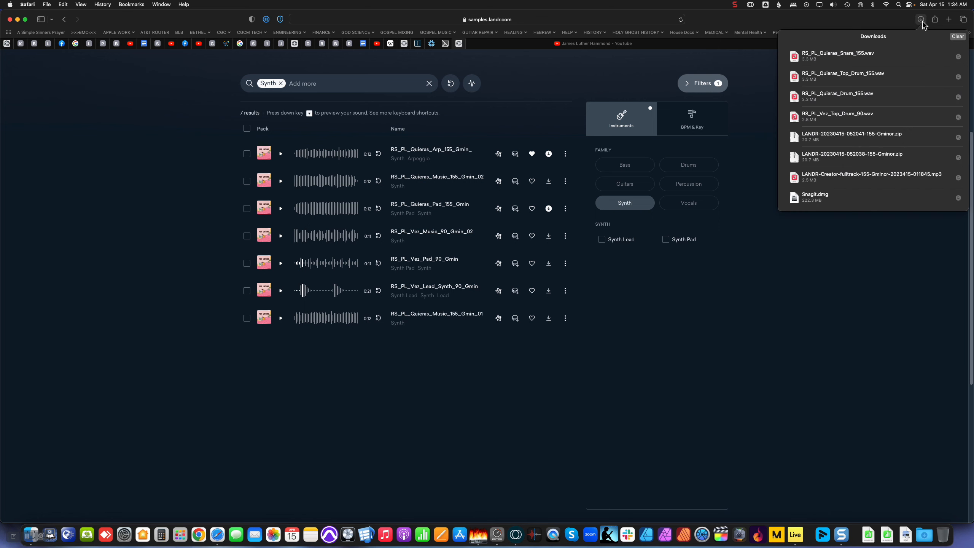
{"action": "left_click", "coordinate": [959, 57]}
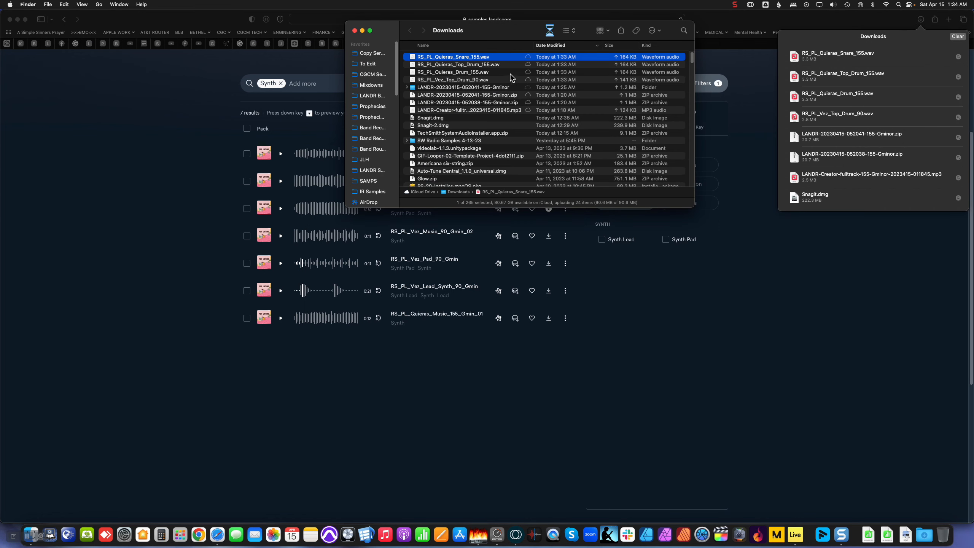
{"action": "left_click", "coordinate": [487, 78], "text": "shift"}
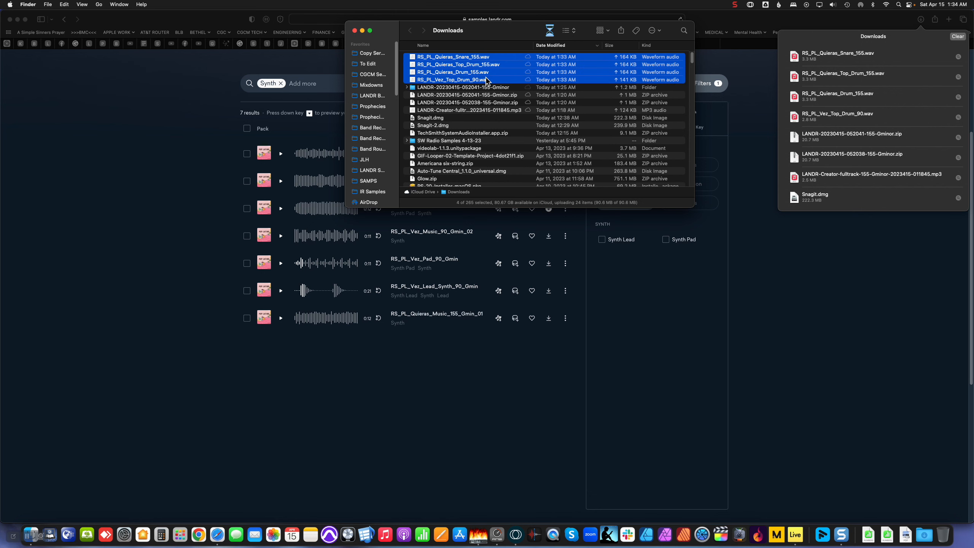
- Try to import the four selected samples from Finder into Ableton Live below the last scene on track 2
{"action": "key", "text": "super+Tab"}
{"action": "key", "text": "super+Tab"}
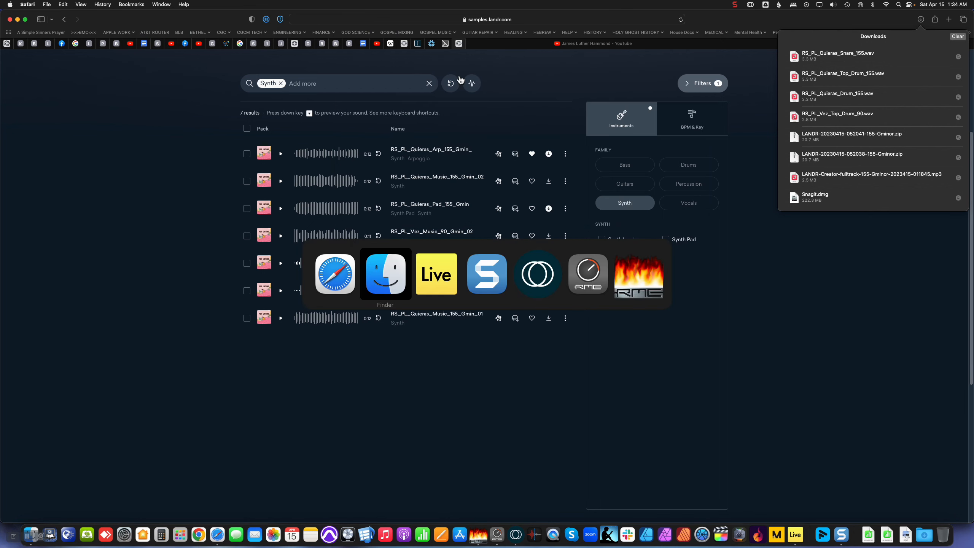
{"action": "key", "text": "super+Tab"}
{"action": "key", "text": "super+Tab"}
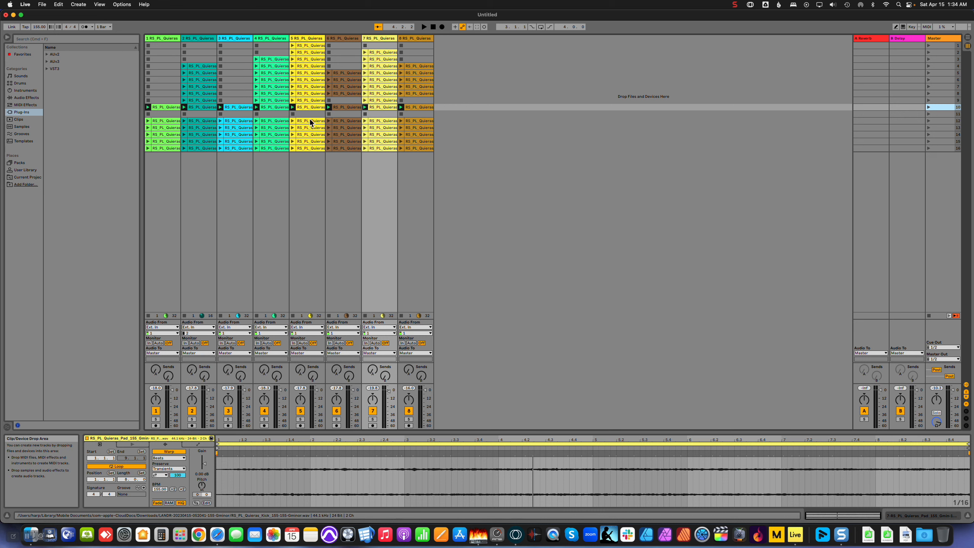
{"action": "key", "text": "super+Tab"}
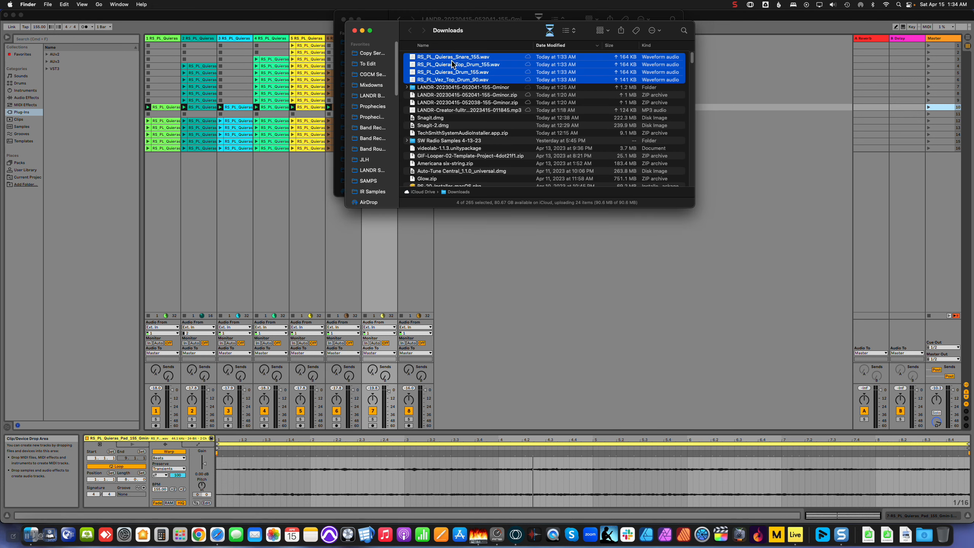
{"action": "left_click_drag", "start_coordinate": [455, 60], "coordinate": [198, 169]}
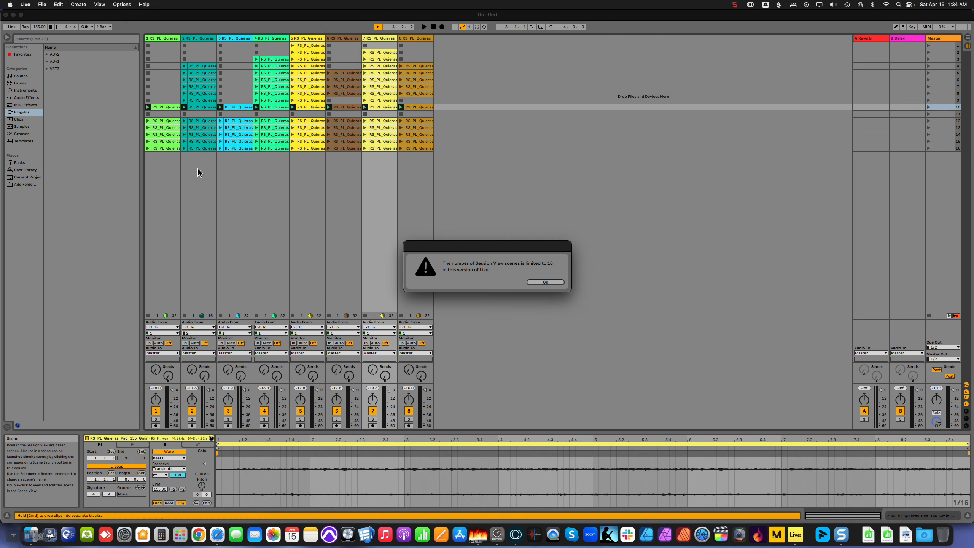
{"action": "left_click", "coordinate": [553, 282]}
- Delete all clips in scenes 12 through 16 across the eight tracks
{"action": "left_click", "coordinate": [166, 122]}
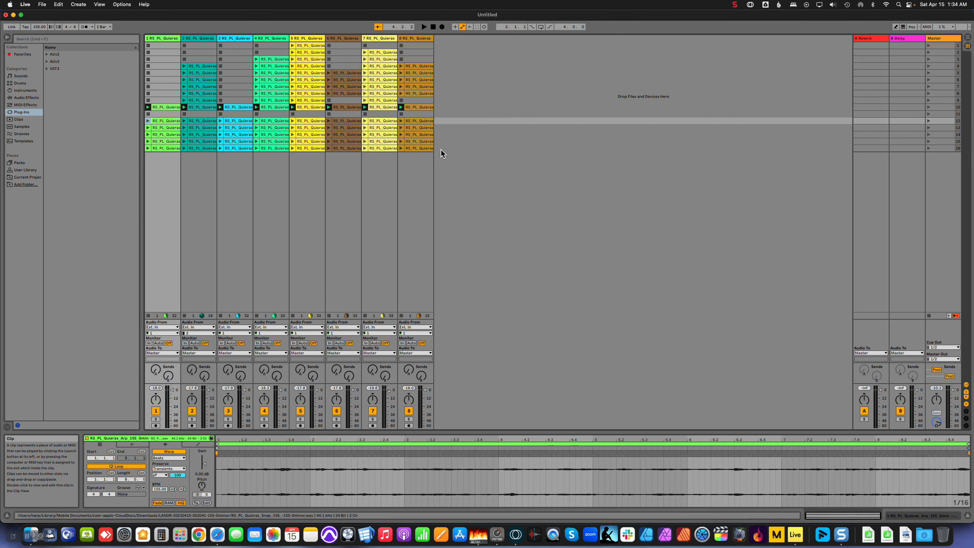
{"action": "left_click", "coordinate": [418, 148], "text": "shift"}
{"action": "key", "text": "BackSpace"}
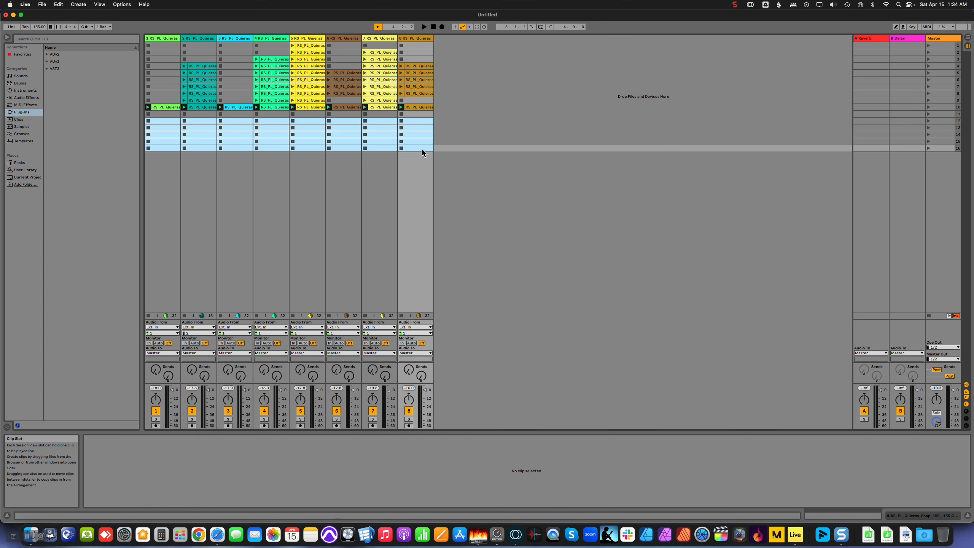
- Import the four selected drum samples from Finder into scene 13, one each on tracks 2 through 5
{"action": "key", "text": "super+Tab"}
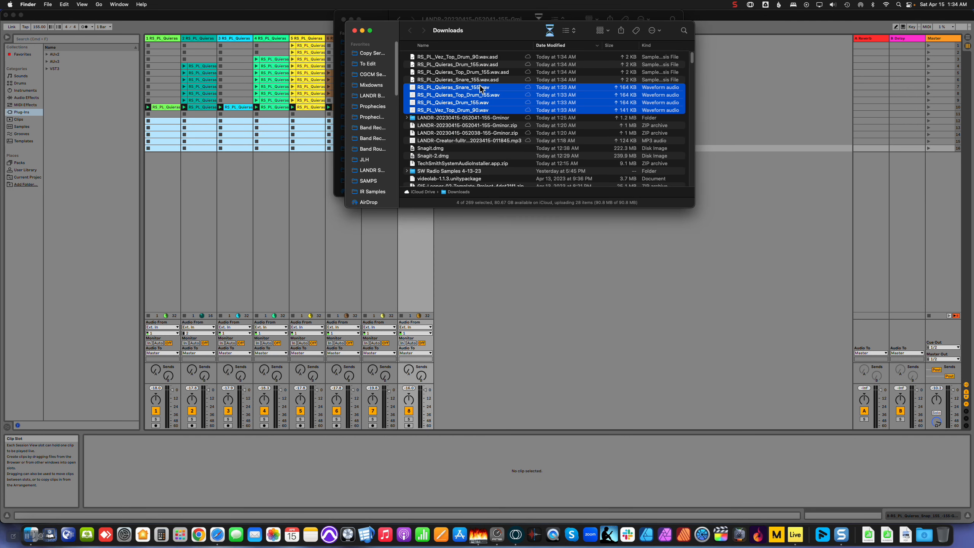
{"action": "left_click_drag", "start_coordinate": [466, 94], "coordinate": [200, 128]}
{"action": "left_click", "coordinate": [211, 141]}
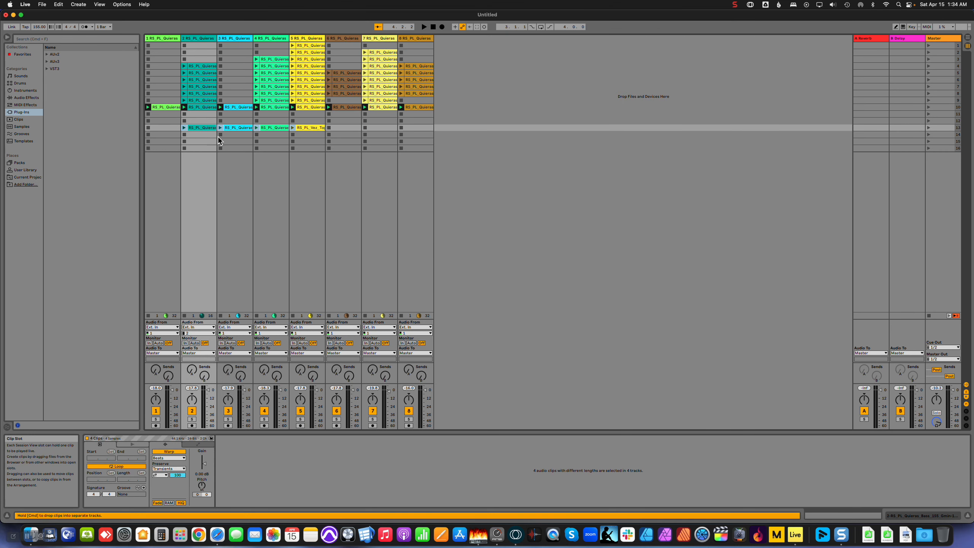
- Audition the snare clip on track 2 and the Vez top drum clip on track 5, and relaunch track 5's guitar clip in scene 10
{"action": "left_click", "coordinate": [185, 128]}
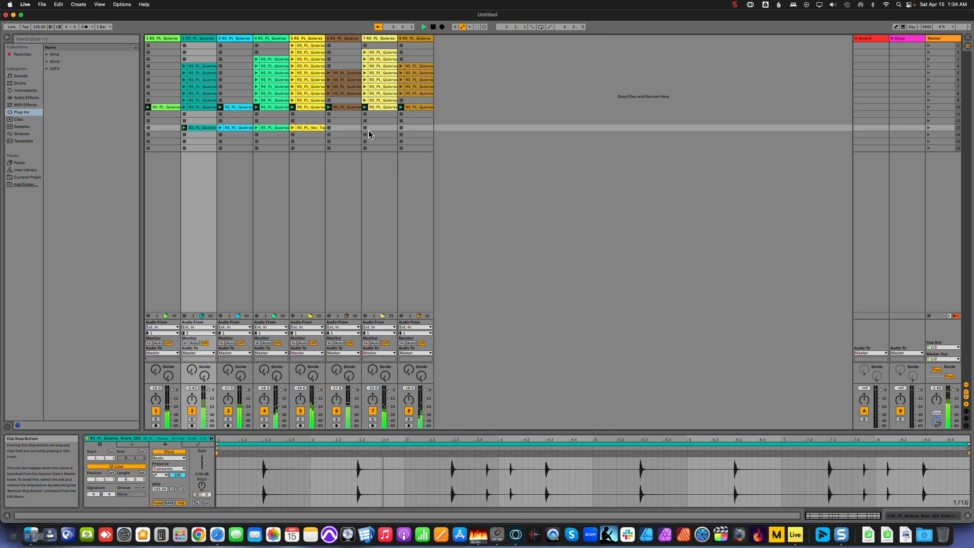
{"action": "left_click", "coordinate": [293, 128]}
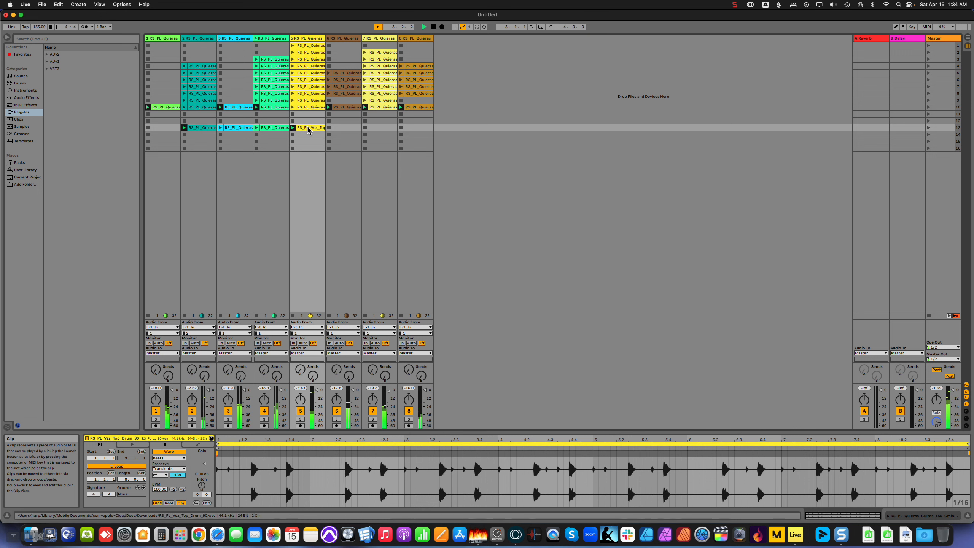
{"action": "left_click", "coordinate": [293, 107]}
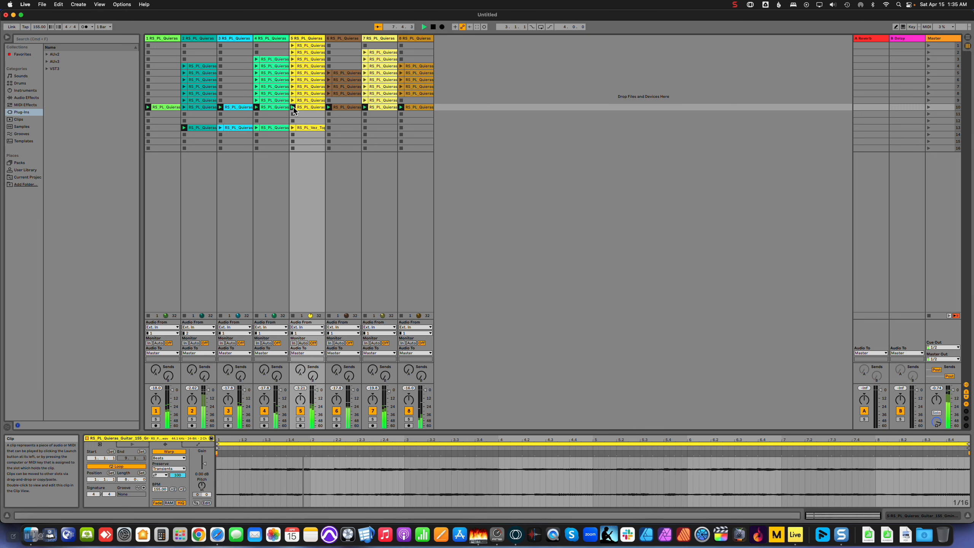
- Move the RS_PL_Vez_Top_Drum_90 clip from track 5 to track 8 in scene 13, launching it to hear it there
{"action": "left_click", "coordinate": [310, 129]}
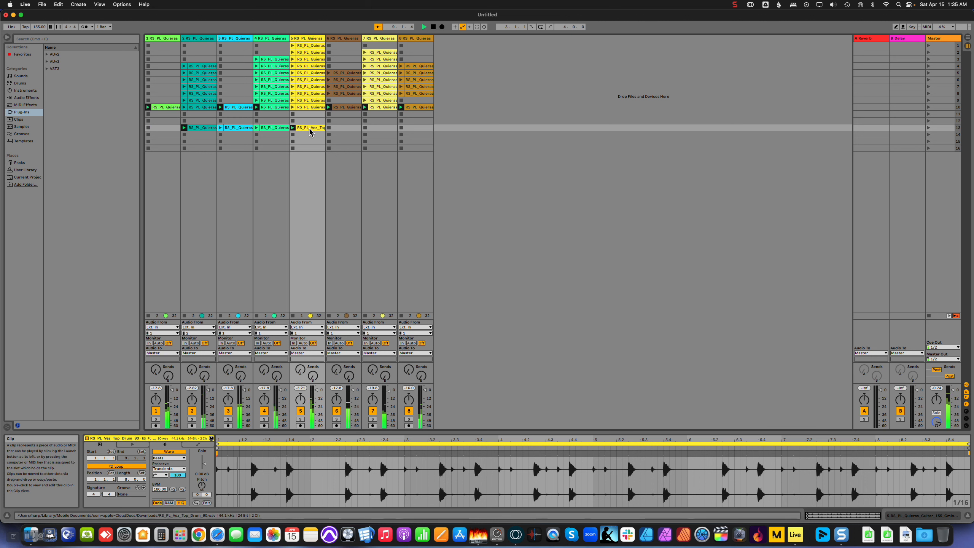
{"action": "left_click_drag", "start_coordinate": [310, 131], "coordinate": [402, 124]}
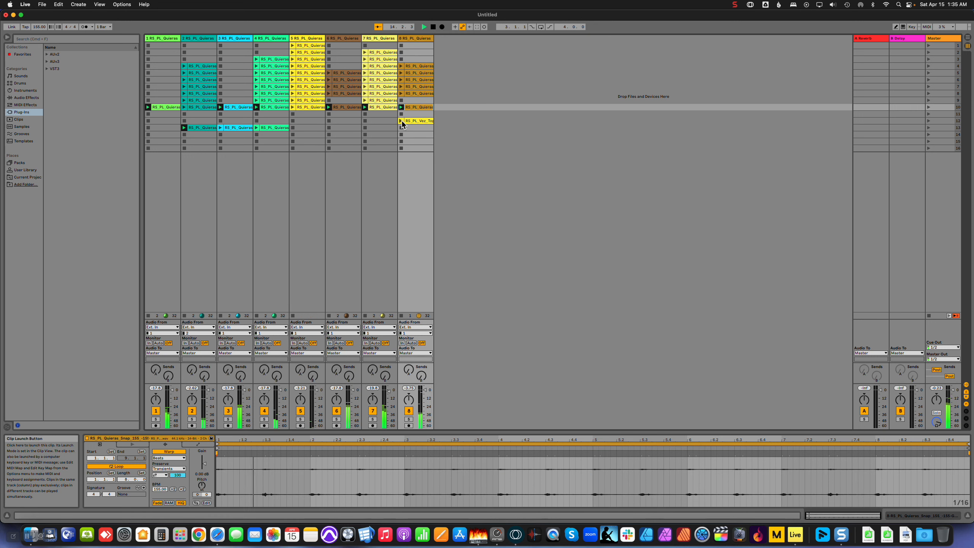
{"action": "left_click", "coordinate": [401, 121]}
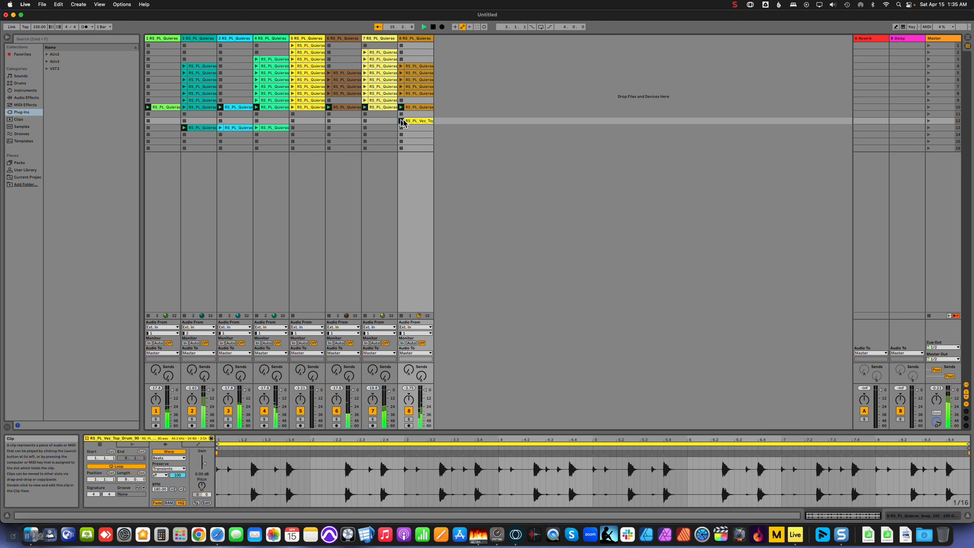
{"action": "left_click_drag", "start_coordinate": [420, 123], "coordinate": [420, 130]}
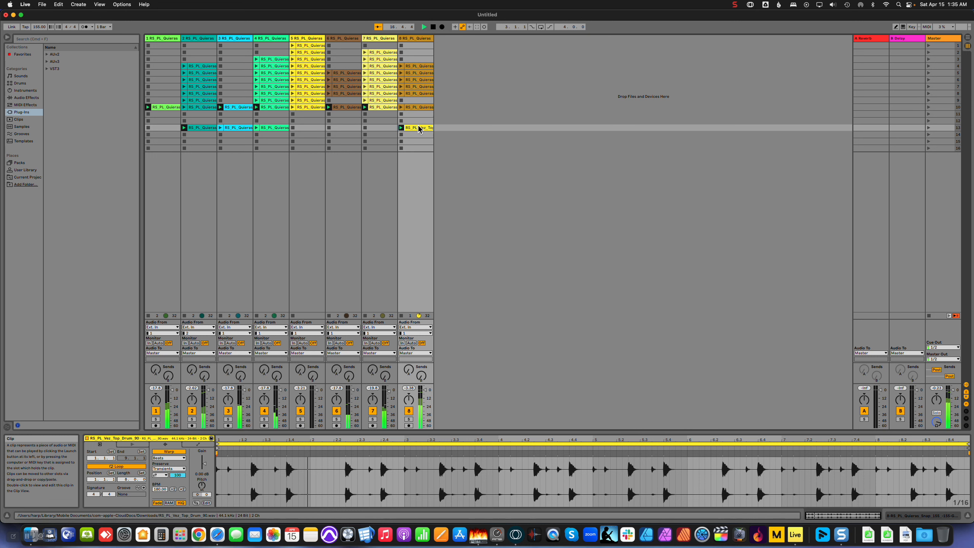
- Audition the RS_PL_Quieras_Top_Drum_155 clip on track 3 and move it to track 5 in scene 13, comparing it with the guitar clip
{"action": "left_click", "coordinate": [220, 127]}
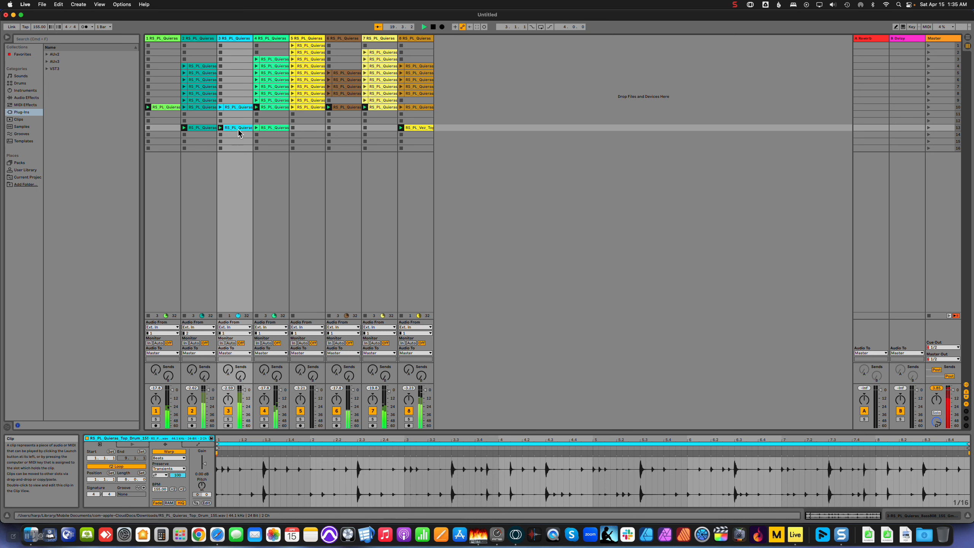
{"action": "left_click_drag", "start_coordinate": [236, 128], "coordinate": [308, 128]}
{"action": "left_click", "coordinate": [301, 108]}
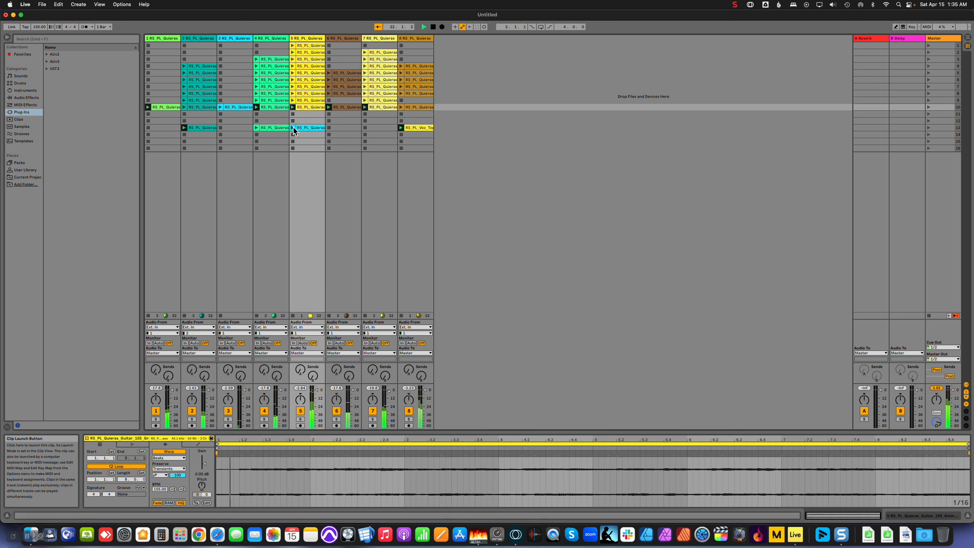
{"action": "left_click", "coordinate": [294, 128]}
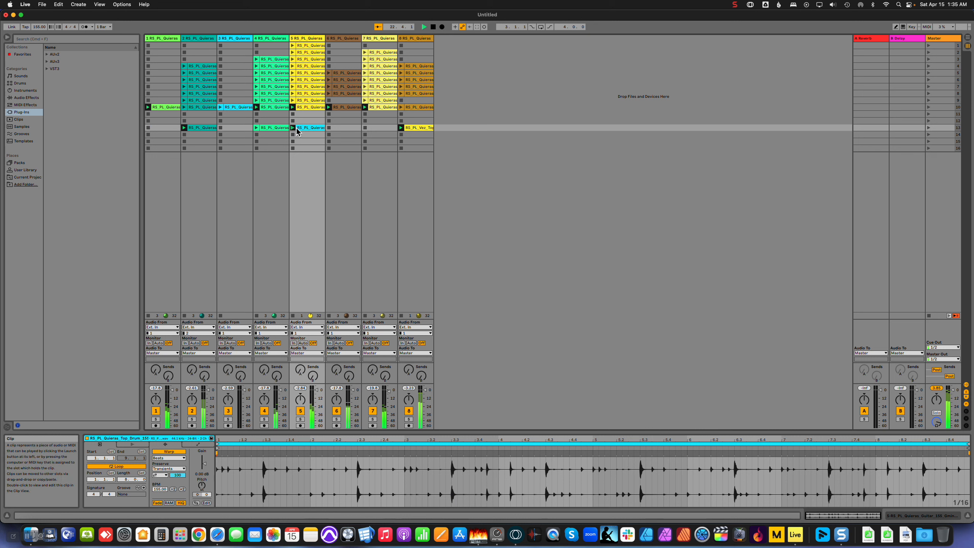
- Audition the RS_PL_Quieras_Drum_155 clip on track 4 and briefly solo track 2
{"action": "left_click", "coordinate": [256, 127]}
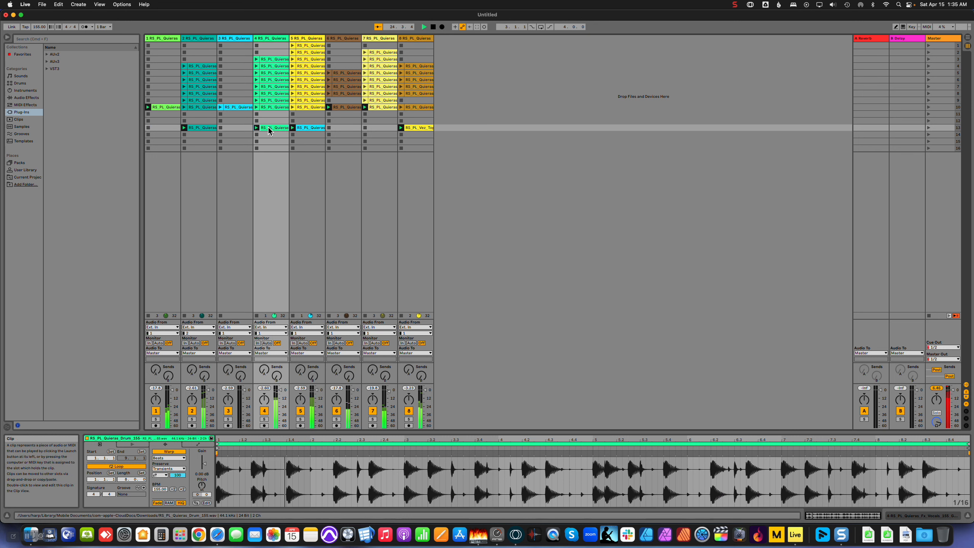
{"action": "left_click", "coordinate": [192, 419]}
{"action": "left_click", "coordinate": [192, 419]}
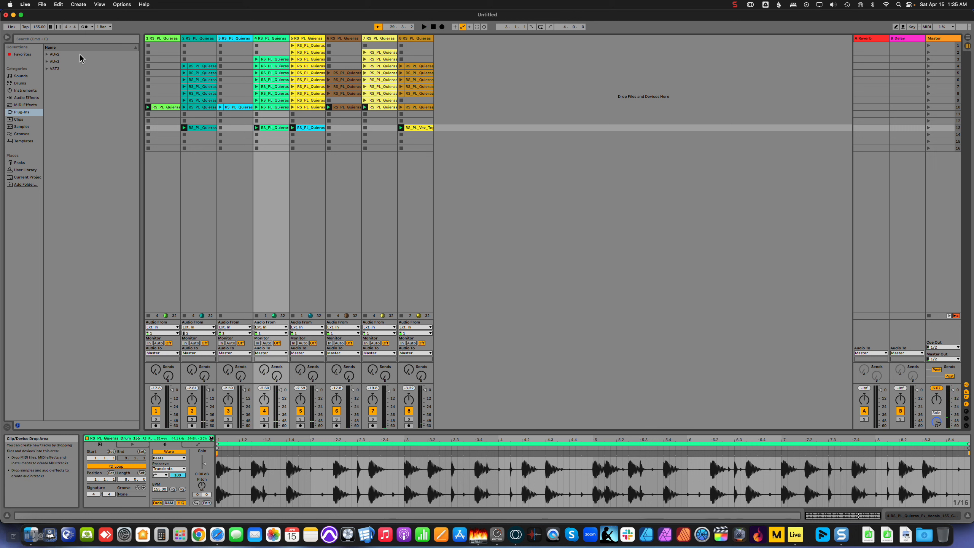
- Play through the build-up by launching scenes 1 through 5 in order
{"action": "left_click", "coordinate": [929, 45]}
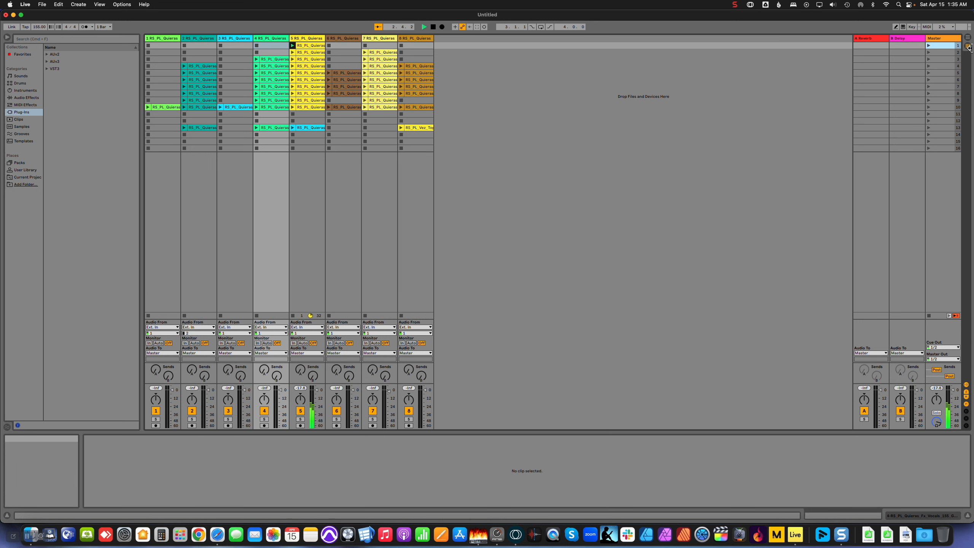
{"action": "key", "text": "Down"}
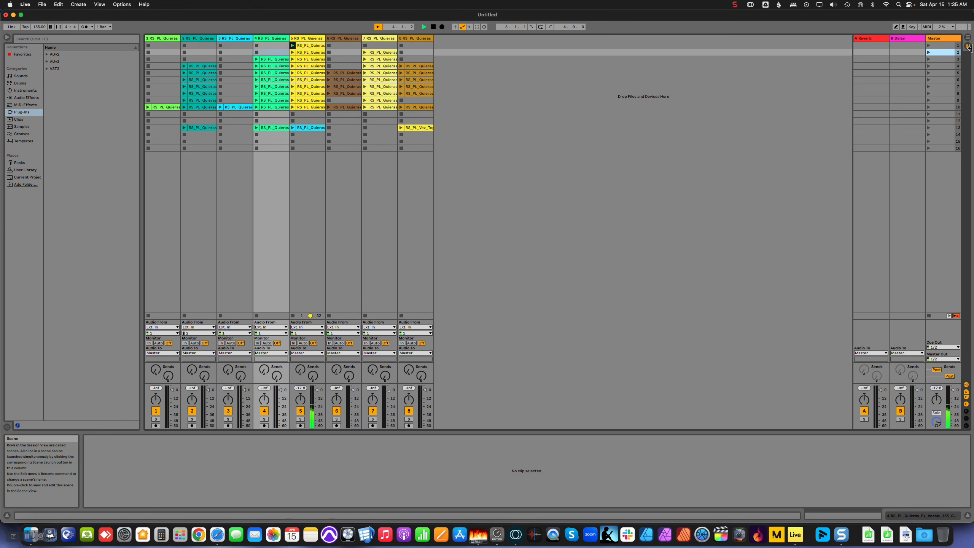
{"action": "key", "text": "Return"}
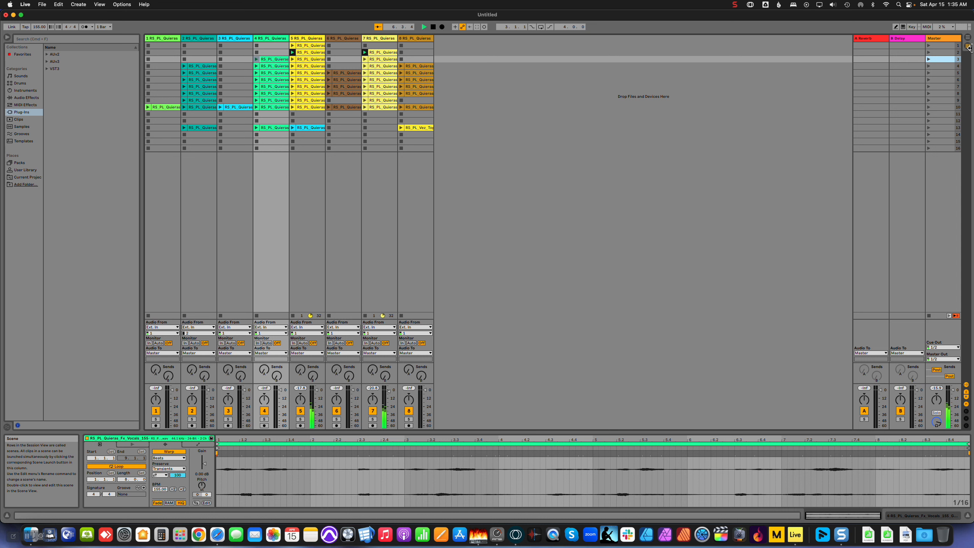
{"action": "key", "text": "Return"}
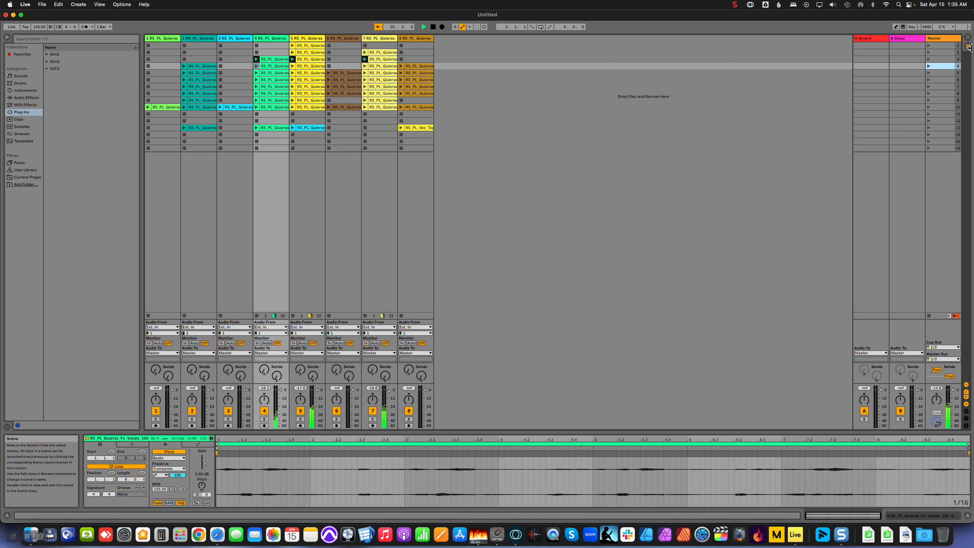
{"action": "key", "text": "Return"}
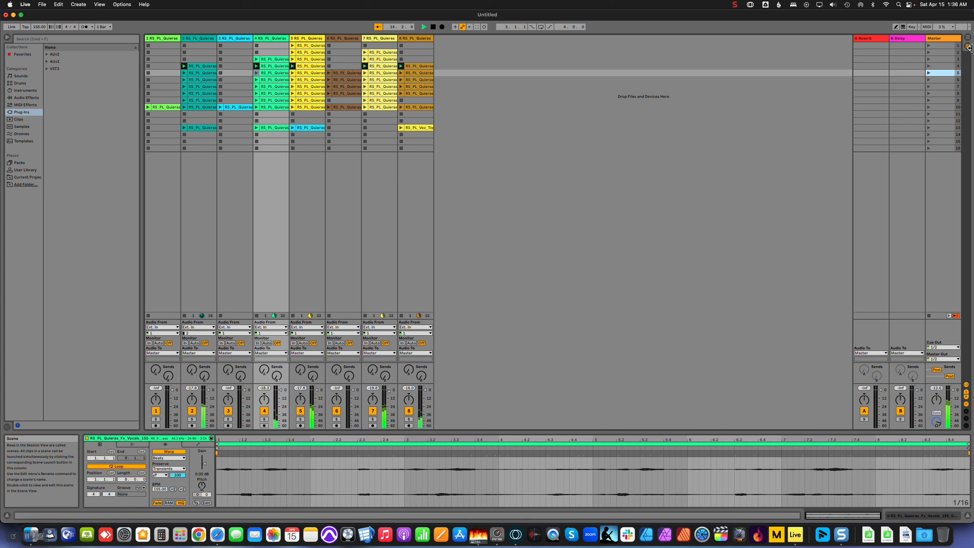
{"action": "key", "text": "Return"}
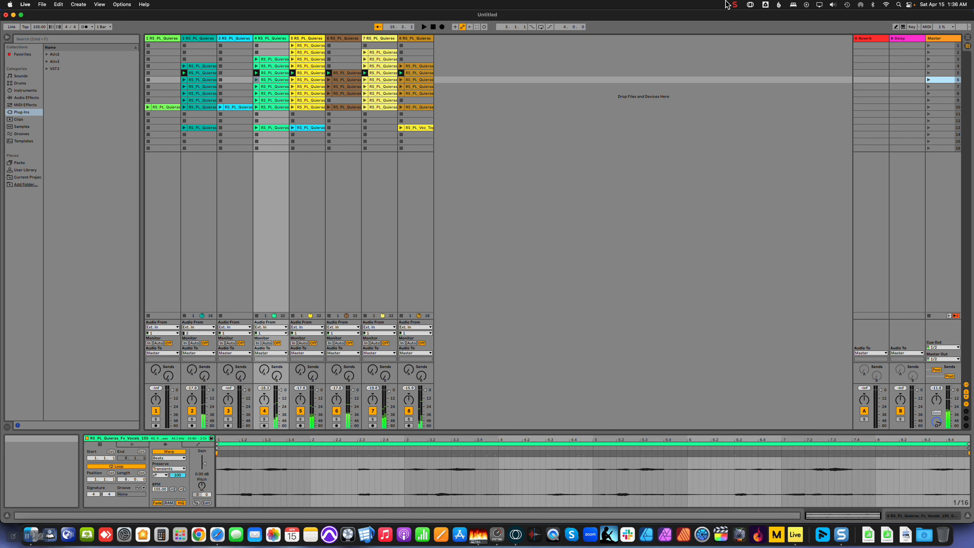
- Save the Live Set to the Desktop as "Latina Worship Pop 1"
{"action": "key", "text": "super+s"}
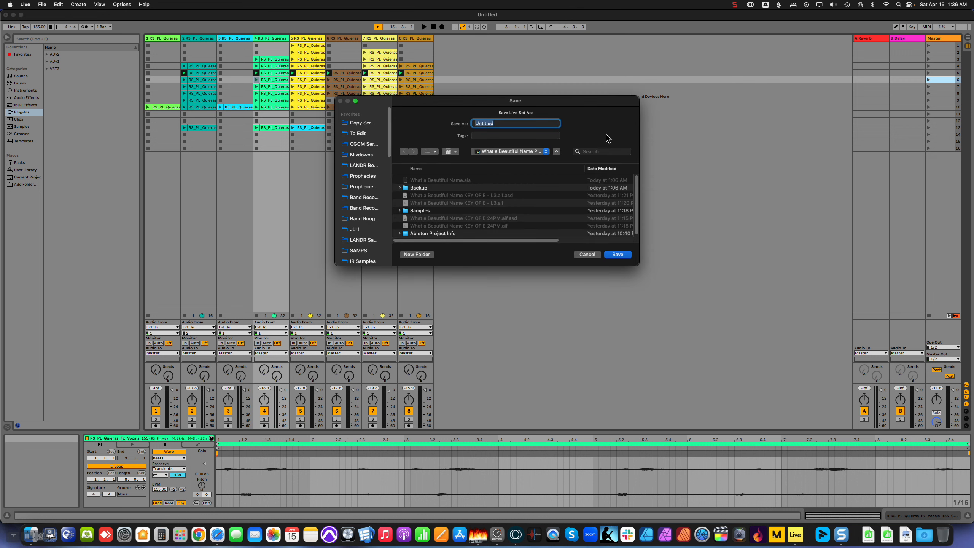
{"action": "left_click", "coordinate": [513, 150]}
{"action": "left_click", "coordinate": [520, 158]}
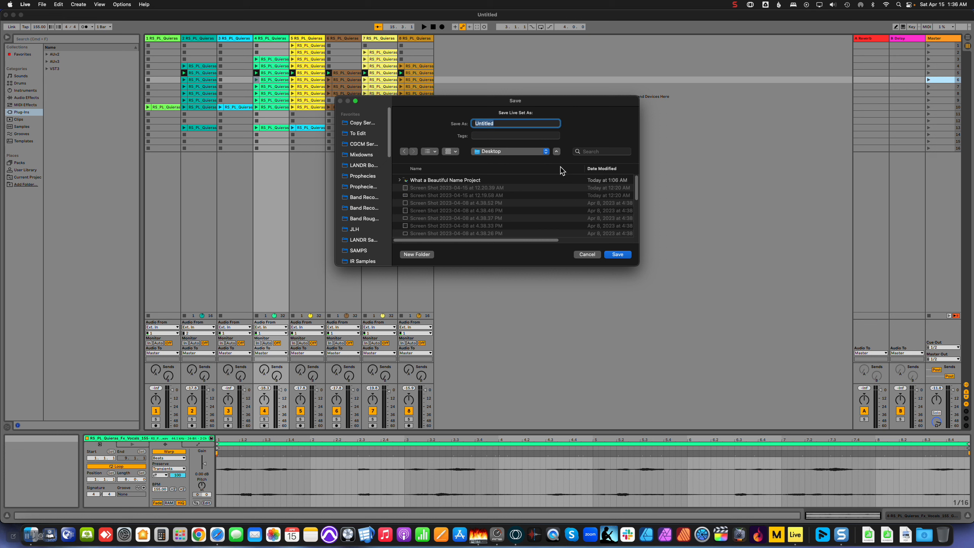
{"action": "type", "text": "L"}
{"action": "key", "text": "BackSpace"}
{"action": "type", "text": "Latina Worship Pop 1"}
{"action": "key", "text": "Return"}
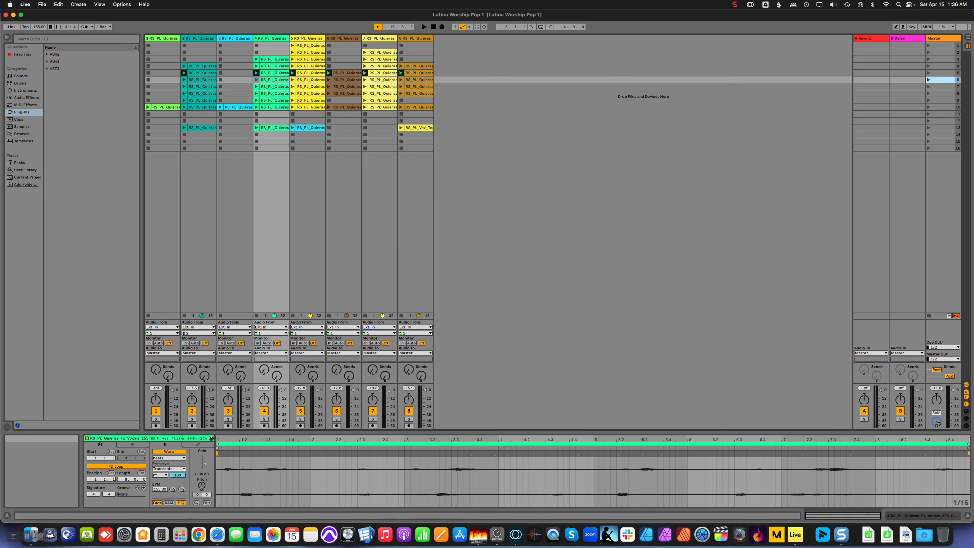
- Reset the transport to the beginning, cue scene 1 and start recording the performance into the arrangement
{"action": "left_click", "coordinate": [433, 27]}
{"action": "left_click", "coordinate": [432, 27]}
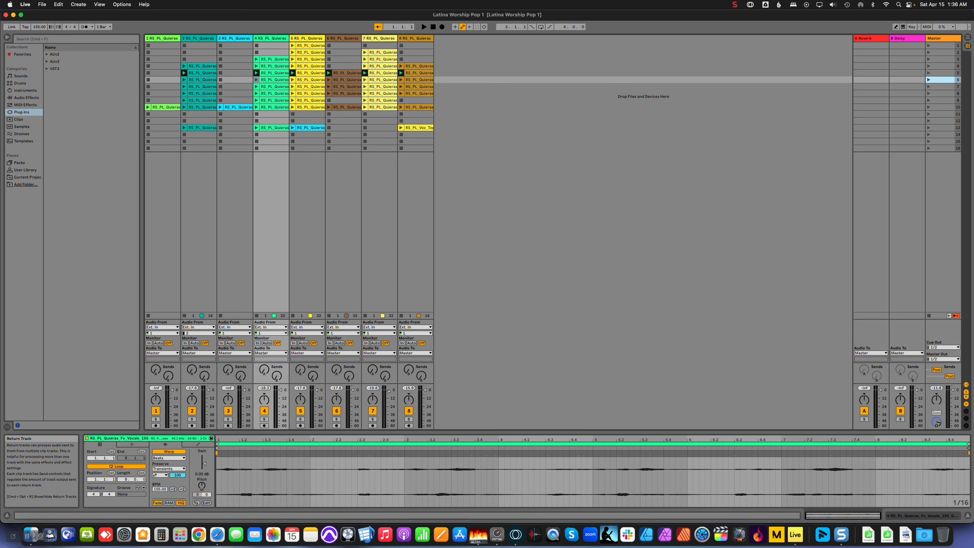
{"action": "left_click", "coordinate": [929, 46]}
{"action": "left_click", "coordinate": [433, 27]}
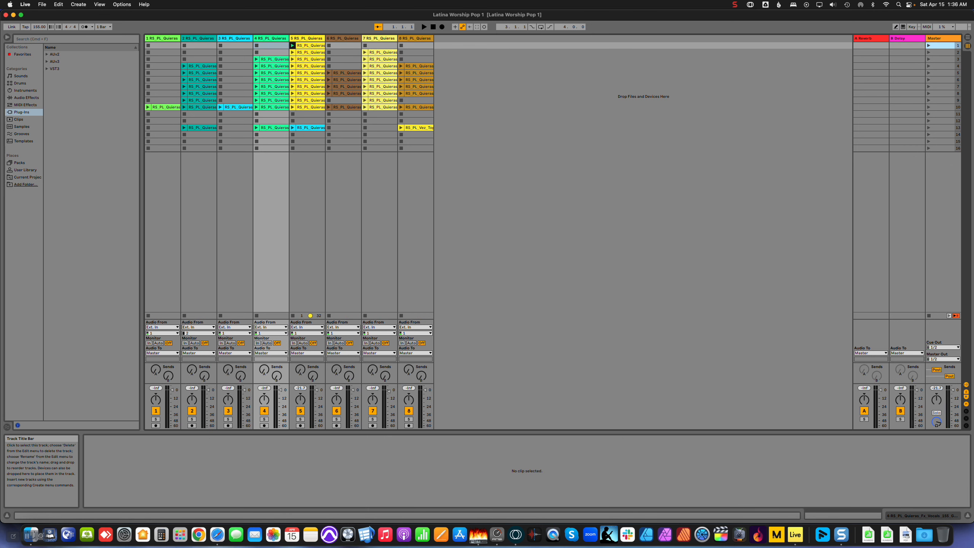
{"action": "left_click", "coordinate": [442, 27]}
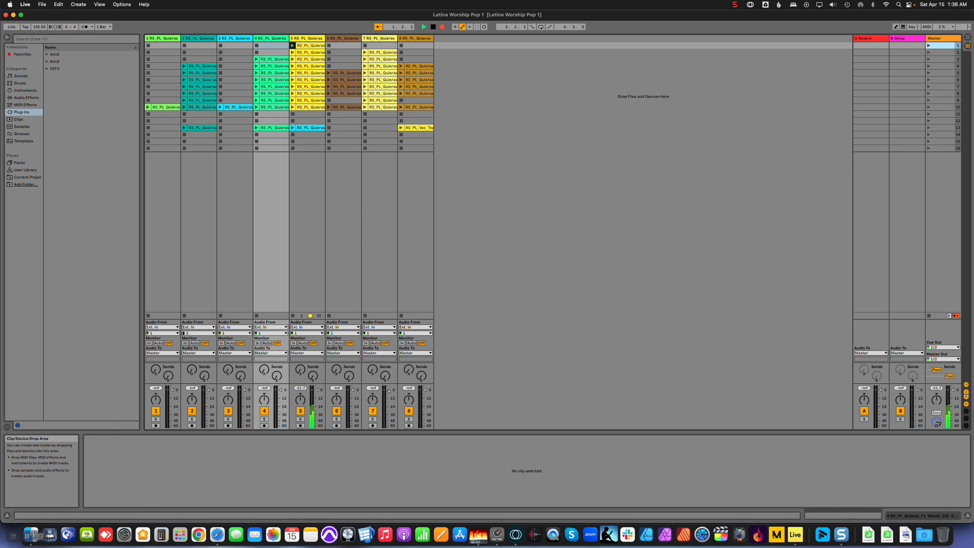
- Perform the build-up into the running recording by launching the scenes in order from scene 2 up to scene 10
{"action": "left_click", "coordinate": [928, 52]}
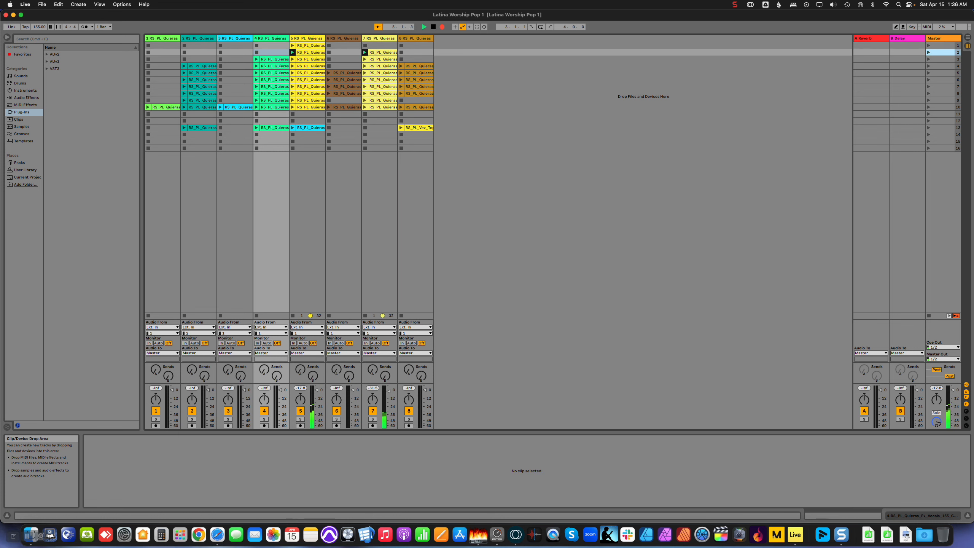
{"action": "left_click", "coordinate": [311, 52]}
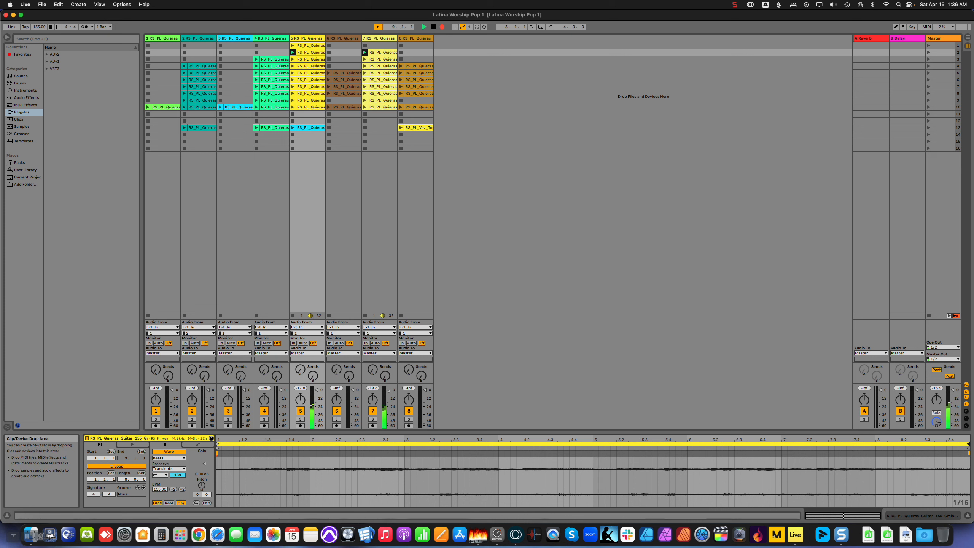
{"action": "left_click", "coordinate": [929, 59]}
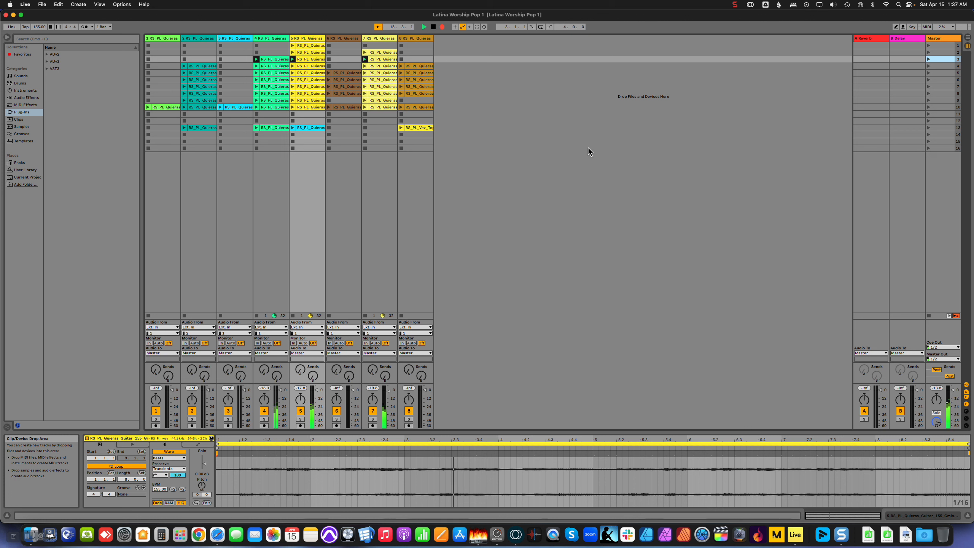
{"action": "left_click", "coordinate": [928, 66]}
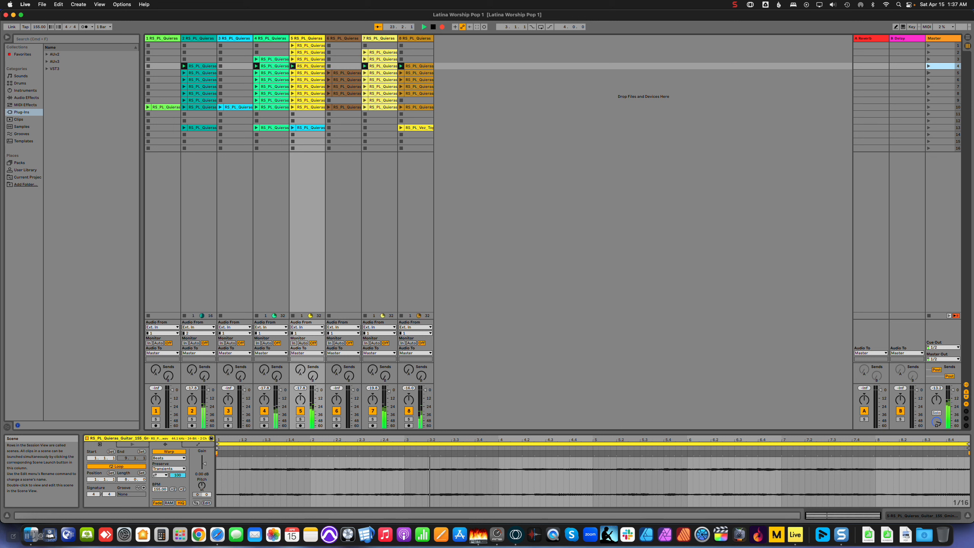
{"action": "left_click", "coordinate": [927, 73]}
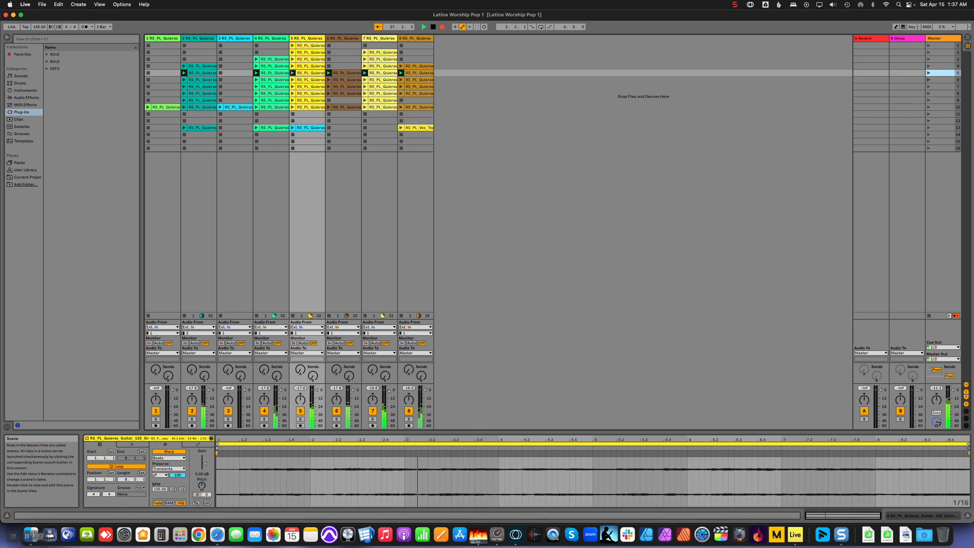
{"action": "left_click", "coordinate": [929, 81]}
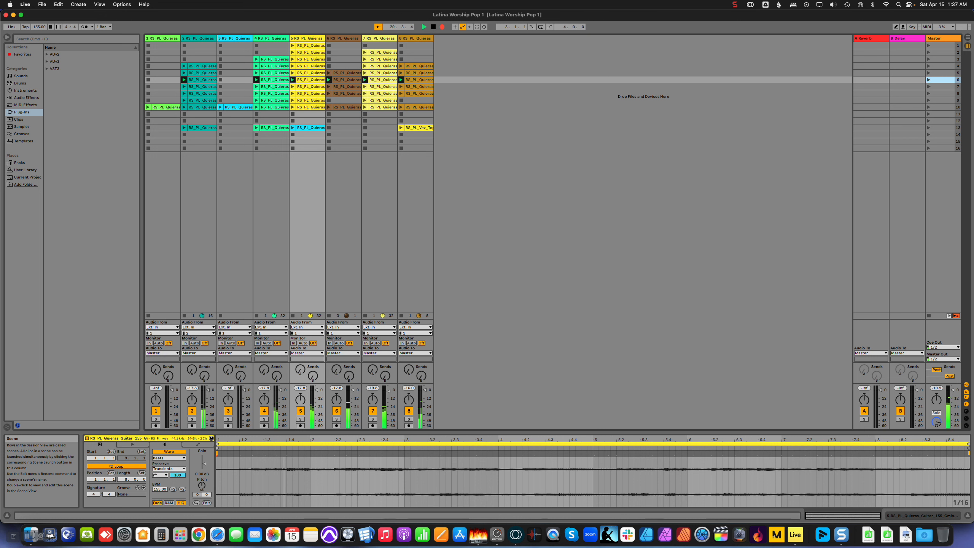
{"action": "left_click", "coordinate": [928, 86]}
{"action": "left_click", "coordinate": [928, 106]}
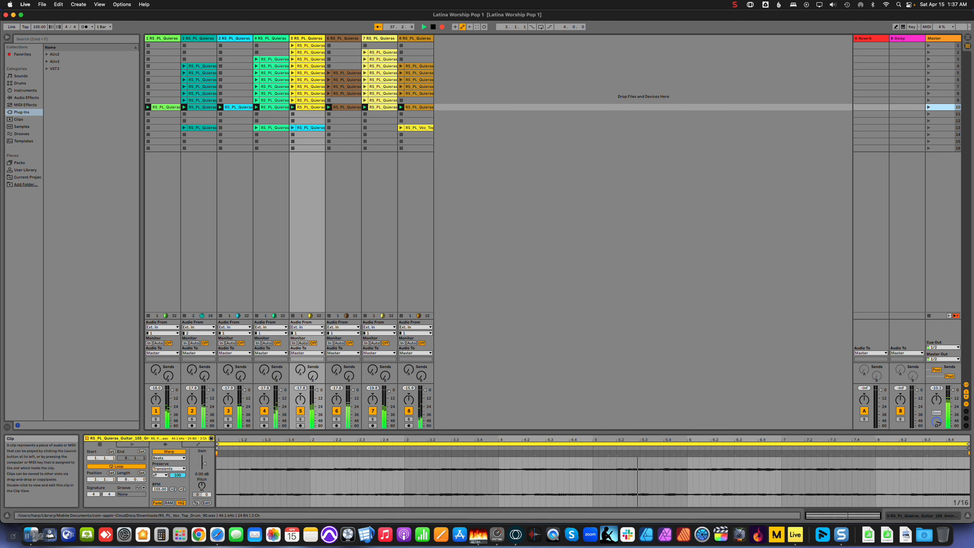
- Move the RS_PL_Vez_Top_Drum_90 clip to track 1 in scene 14, and bring in the scene 13 snare clip on track 2 with the track volume lowered
{"action": "left_click_drag", "start_coordinate": [418, 128], "coordinate": [382, 128]}
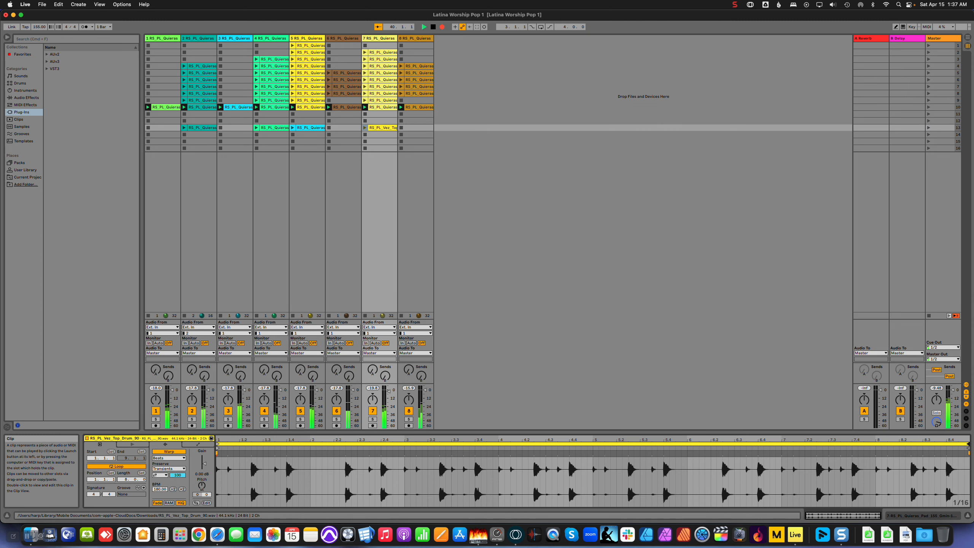
{"action": "left_click_drag", "start_coordinate": [382, 128], "coordinate": [162, 135]}
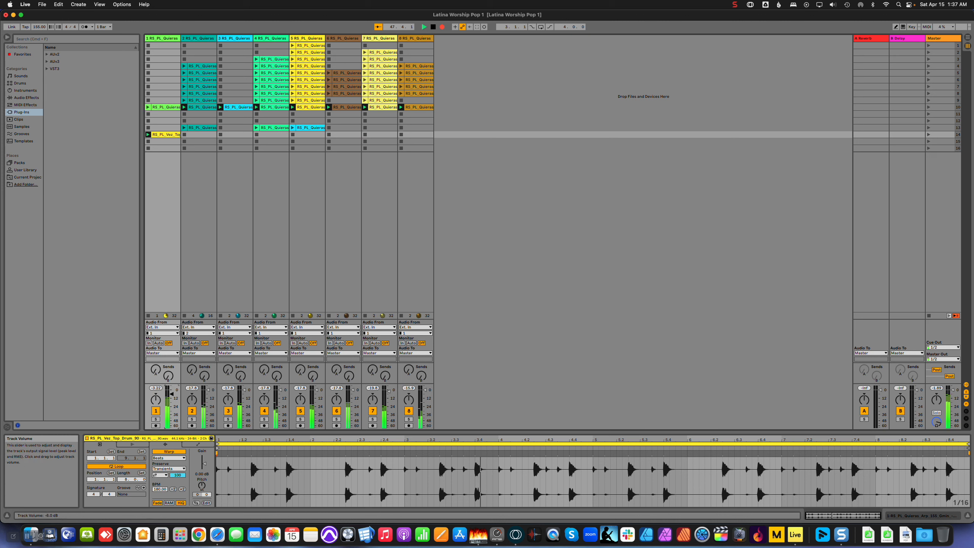
{"action": "left_click", "coordinate": [184, 128]}
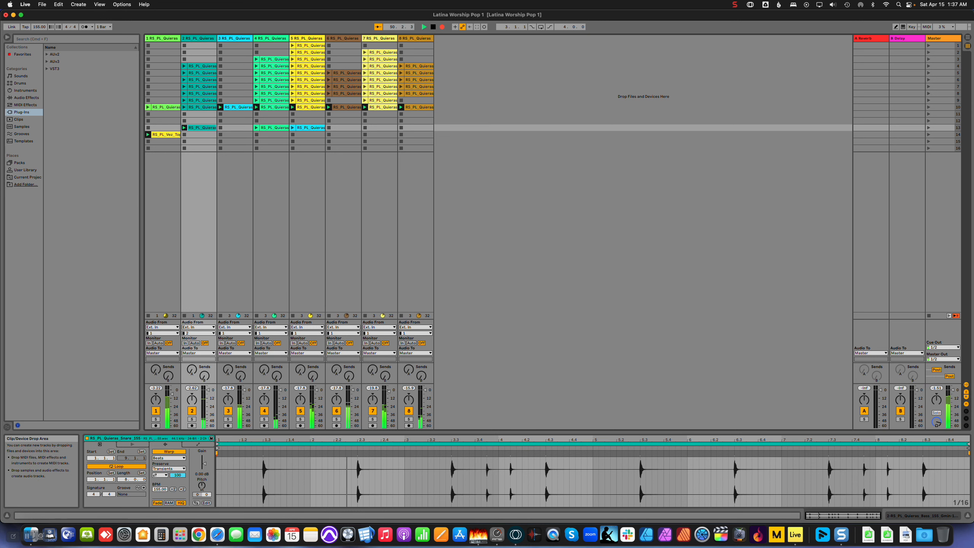
{"action": "left_click_drag", "start_coordinate": [207, 390], "coordinate": [207, 394]}
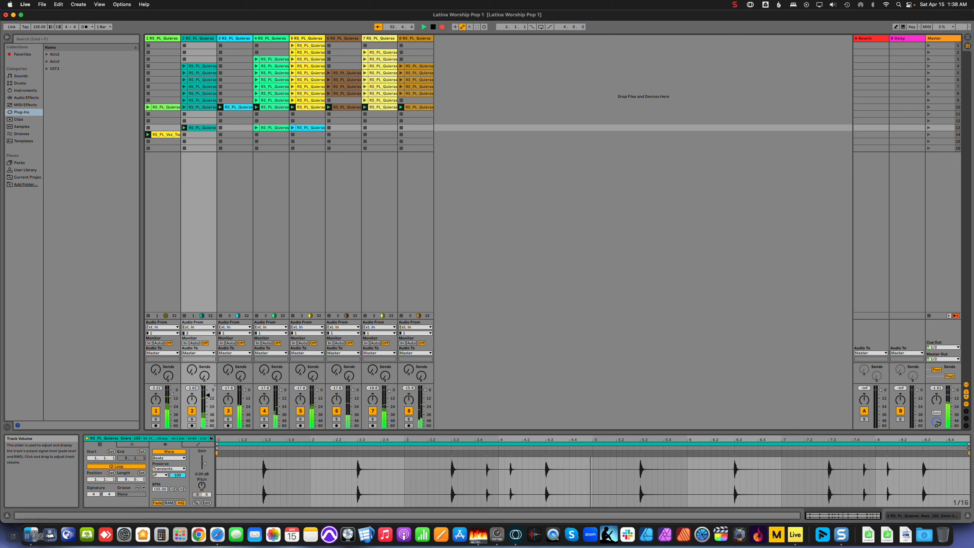
- Launch the scene 13 drum clips on tracks 4 and 5, lowering the volume of both tracks
{"action": "left_click", "coordinate": [256, 128]}
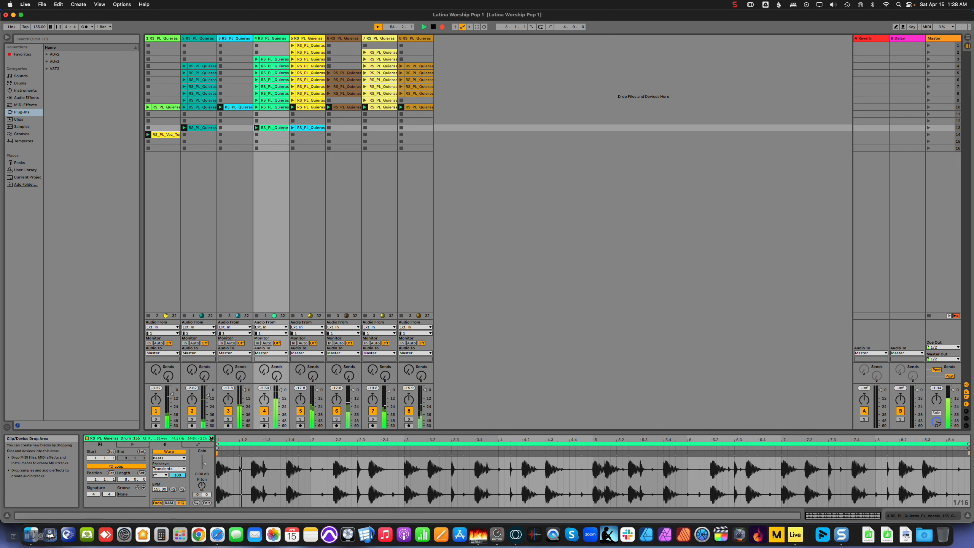
{"action": "left_click_drag", "start_coordinate": [281, 389], "coordinate": [280, 395]}
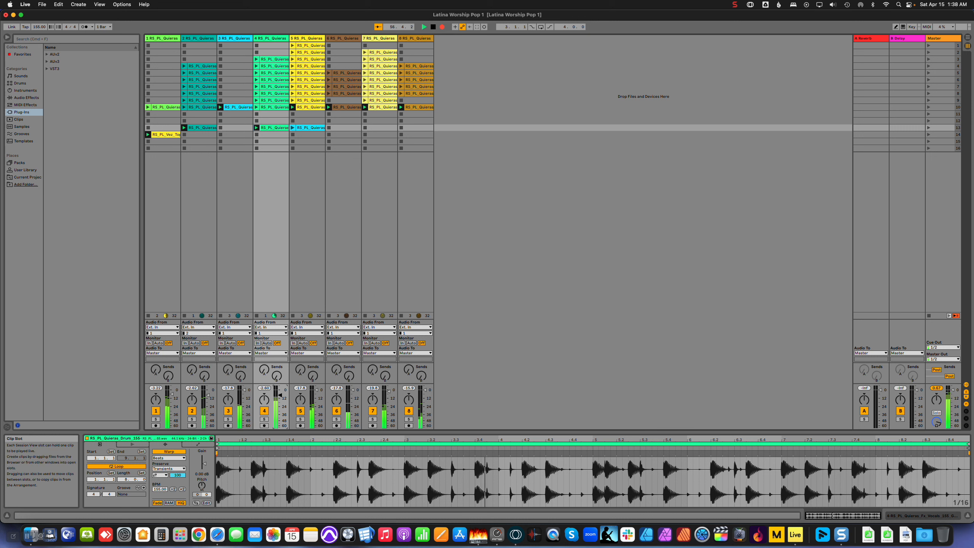
{"action": "left_click", "coordinate": [292, 127]}
{"action": "left_click_drag", "start_coordinate": [316, 390], "coordinate": [316, 393]}
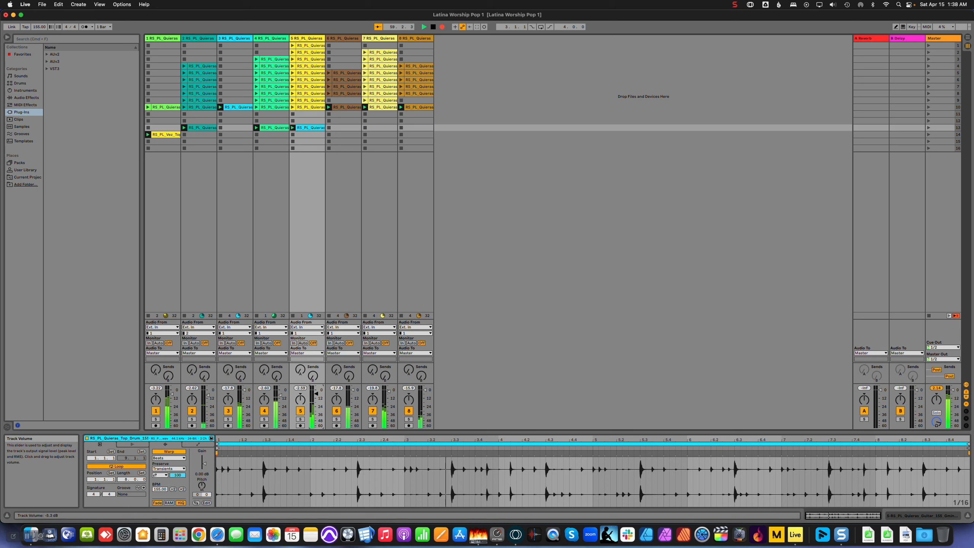
- Stop the recording and switch to the Arrangement View, reactivating the recorded arrangement for playback
{"action": "left_click", "coordinate": [433, 27]}
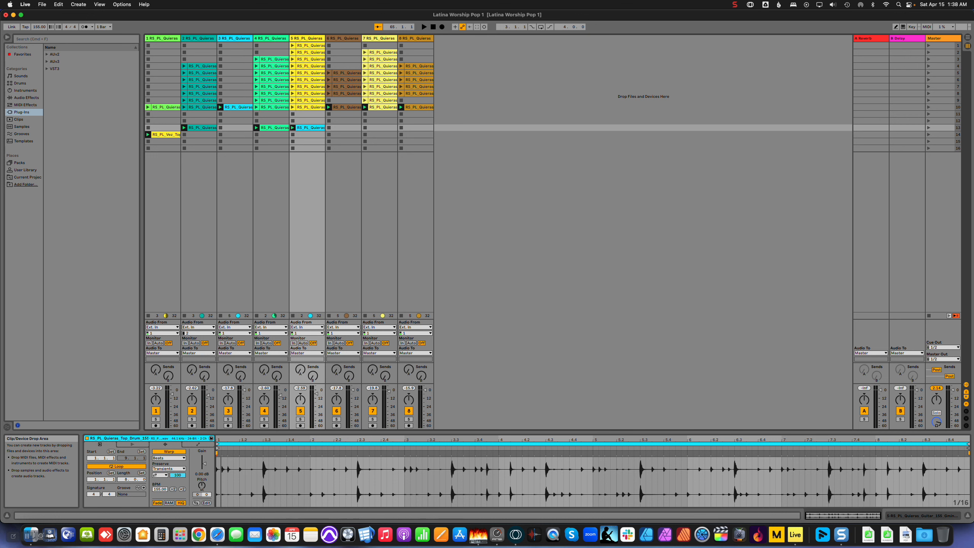
{"action": "key", "text": "Tab"}
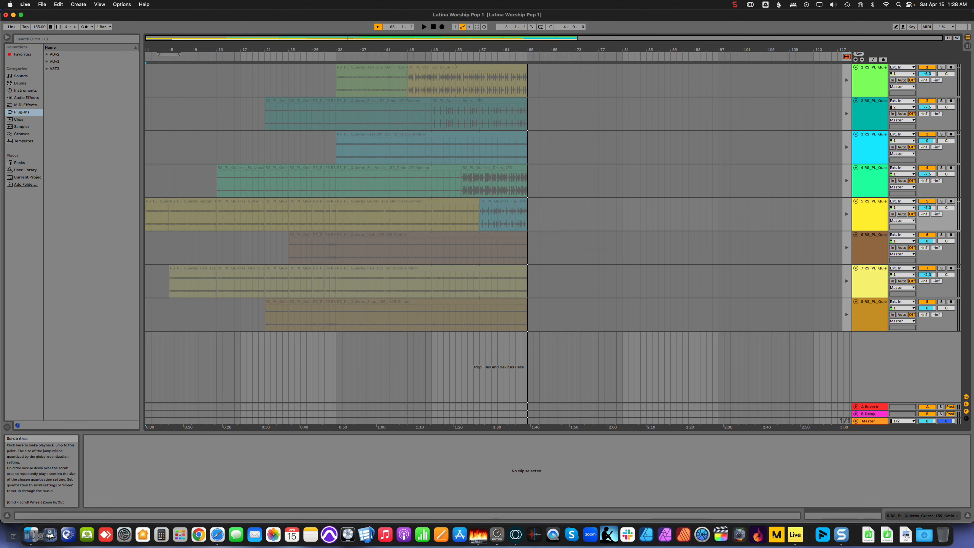
{"action": "left_click", "coordinate": [847, 56]}
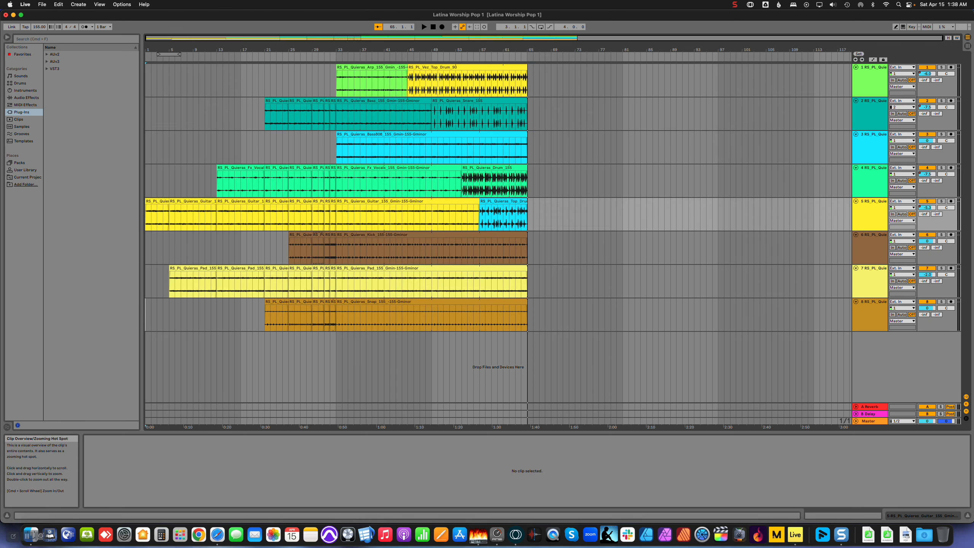
{"action": "left_click_drag", "start_coordinate": [187, 49], "coordinate": [216, 71]}
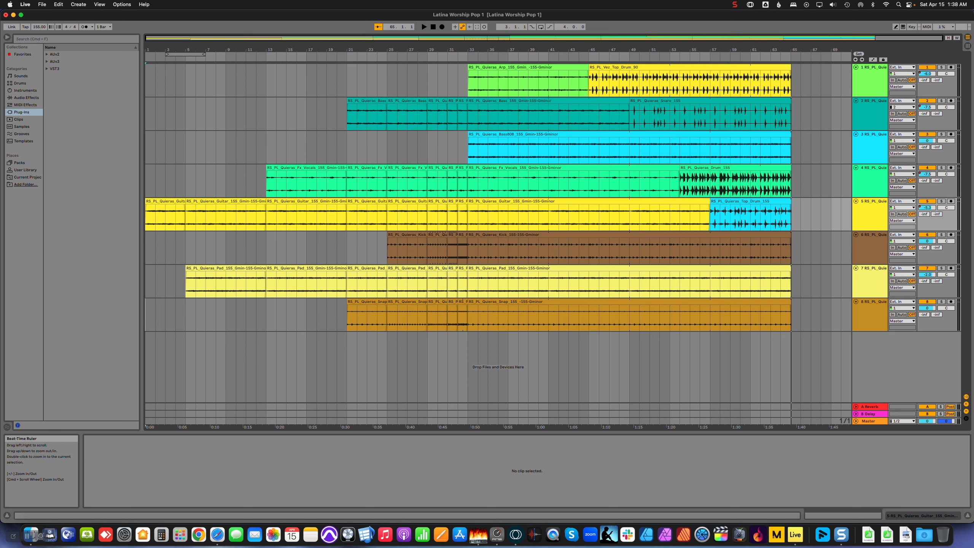
- Duplicate the time of the opening four-bar guitar clip on track 5, and extend the first clip over the added section
{"action": "left_click", "coordinate": [162, 201]}
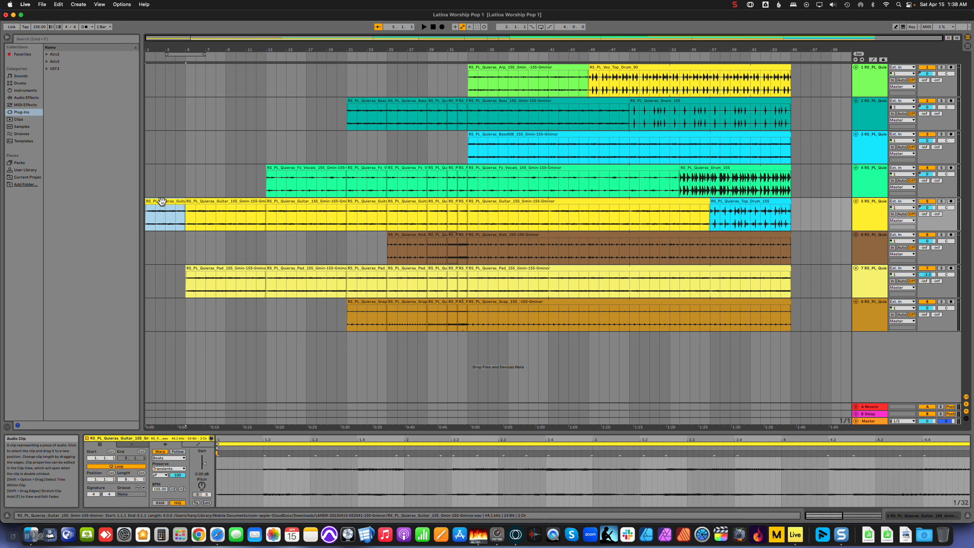
{"action": "key", "text": "super+d"}
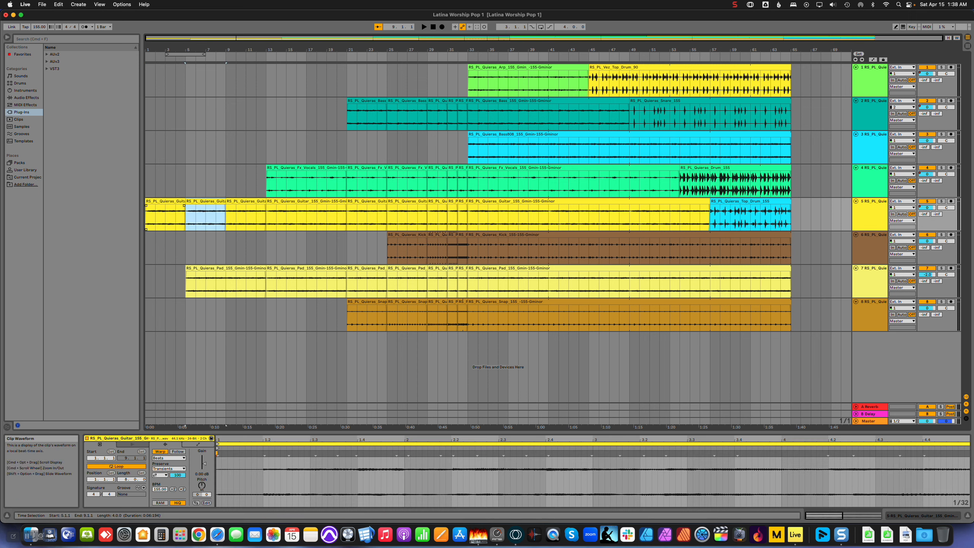
{"action": "key", "text": "super+z"}
{"action": "key", "text": "super+shift+d"}
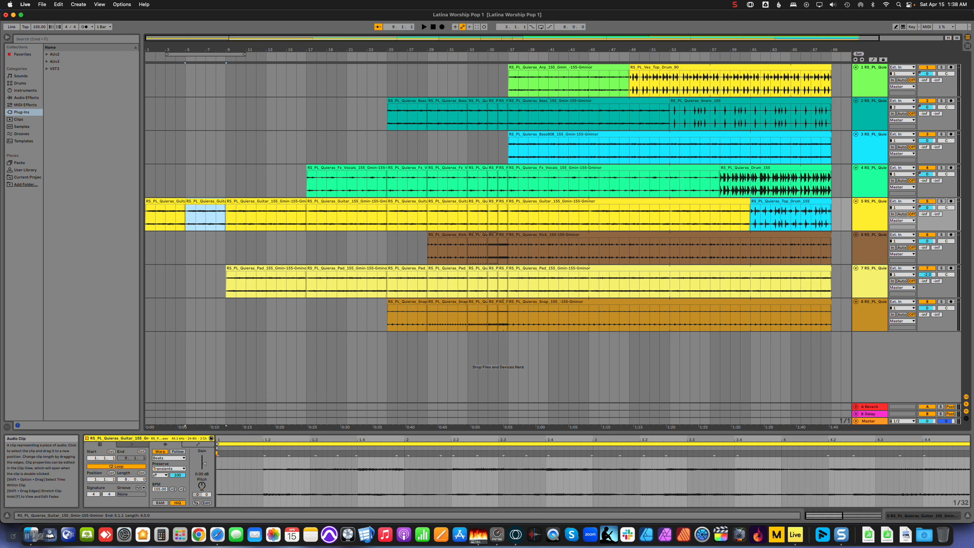
{"action": "left_click_drag", "start_coordinate": [185, 201], "coordinate": [226, 201]}
{"action": "left_click_drag", "start_coordinate": [284, 50], "coordinate": [284, 40]}
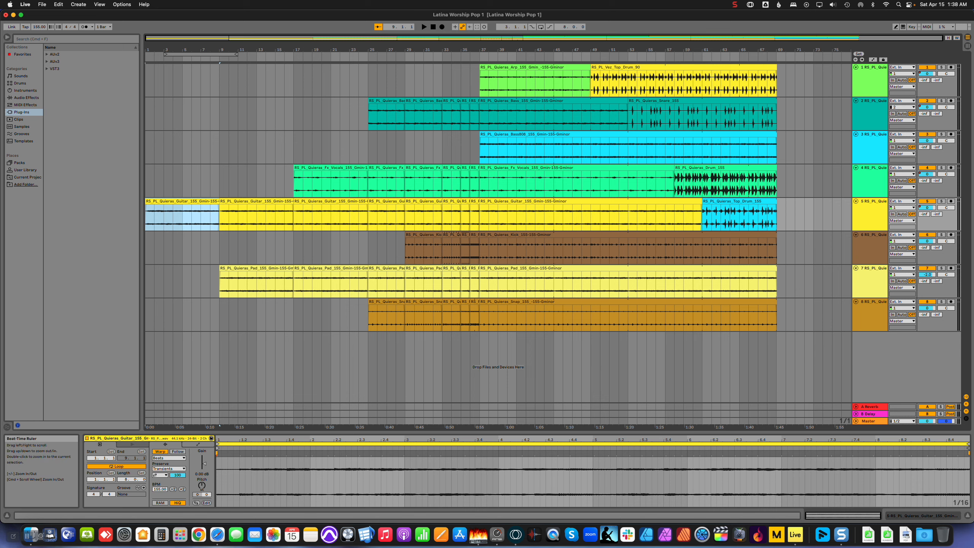
- Play the arrangement from the beginning and raise the Delay send on track 4 in the Session View mixer
{"action": "double_click", "coordinate": [433, 27]}
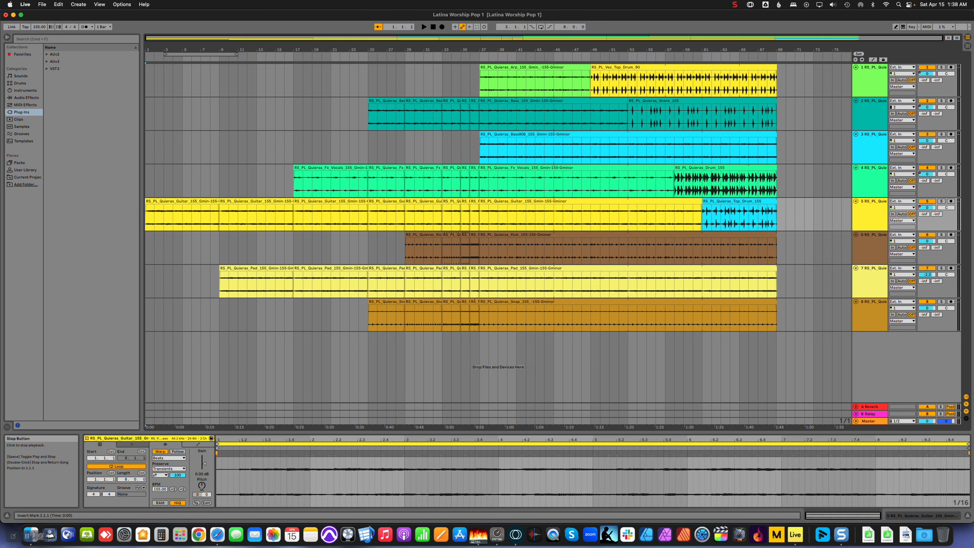
{"action": "key", "text": "space"}
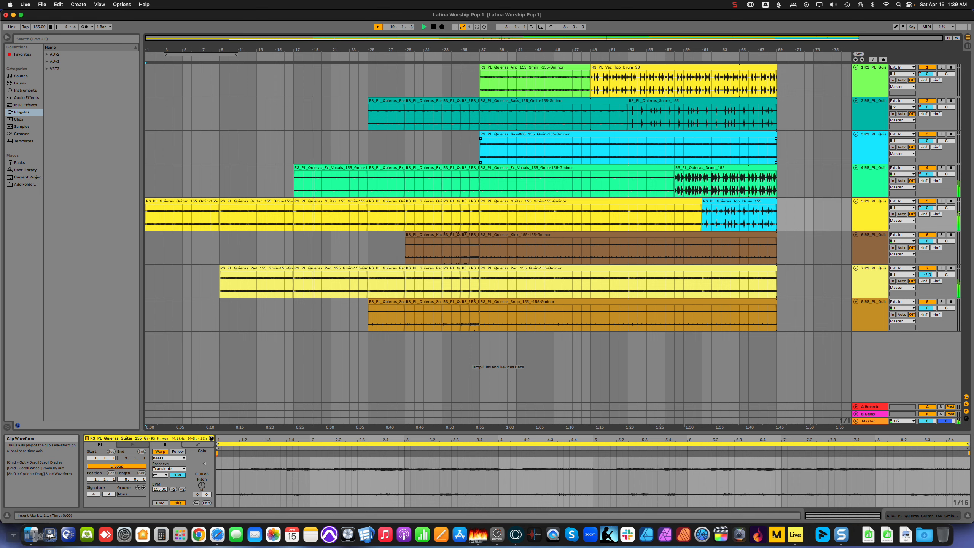
{"action": "left_click", "coordinate": [877, 177]}
{"action": "key", "text": "Tab"}
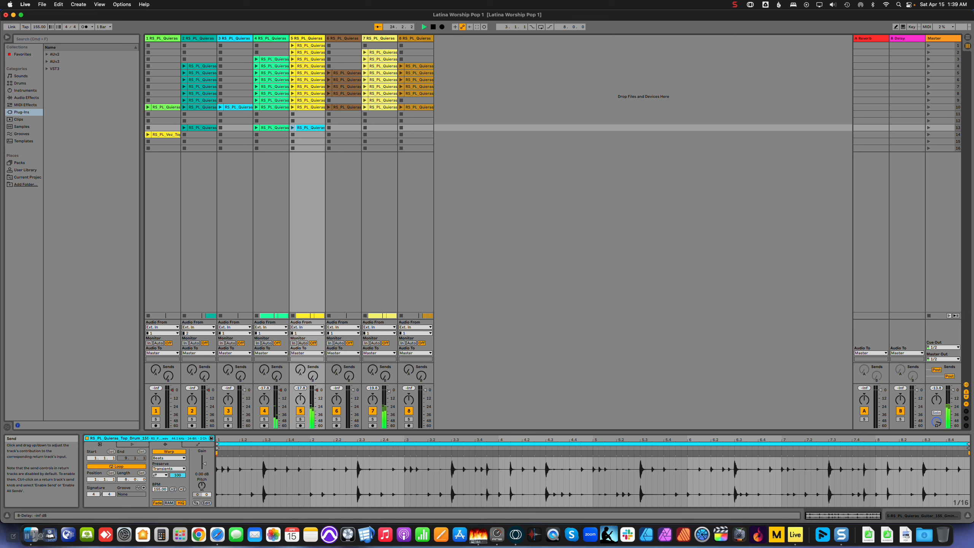
{"action": "mouse_move", "coordinate": [276, 376]}
{"action": "left_mouse_down"}
{"action": "mouse_move", "coordinate": [277, 346]}
{"action": "mouse_move", "coordinate": [277, 377]}
{"action": "left_mouse_up"}
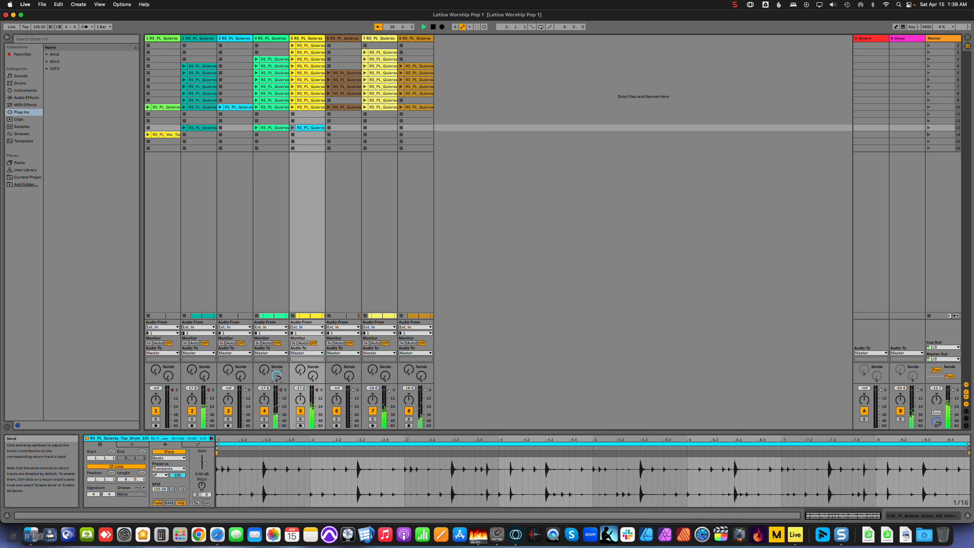
- Enable the filter in return track B's Delay and, with track 4 soloed, tune it to about 2.18 kHz with a width of 4.88
{"action": "left_click", "coordinate": [906, 38]}
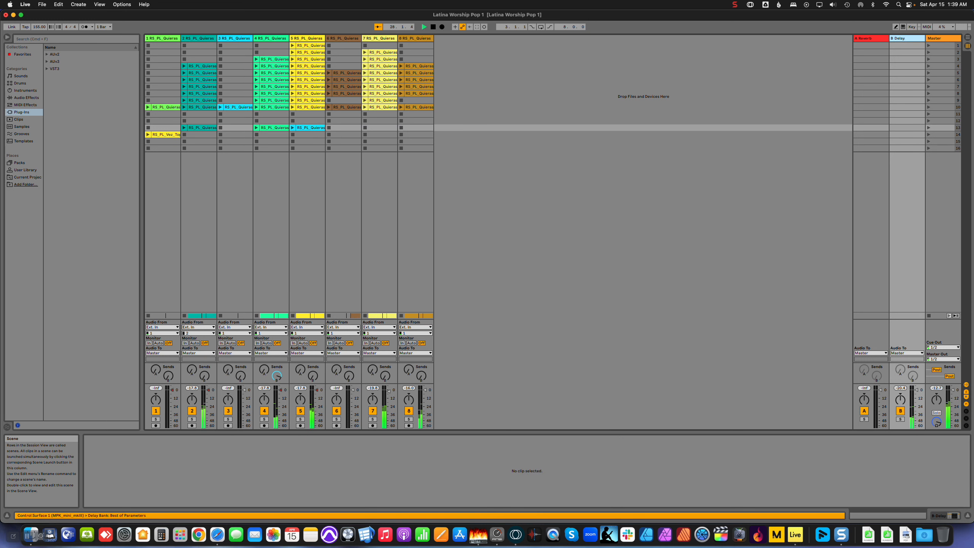
{"action": "left_click", "coordinate": [942, 516]}
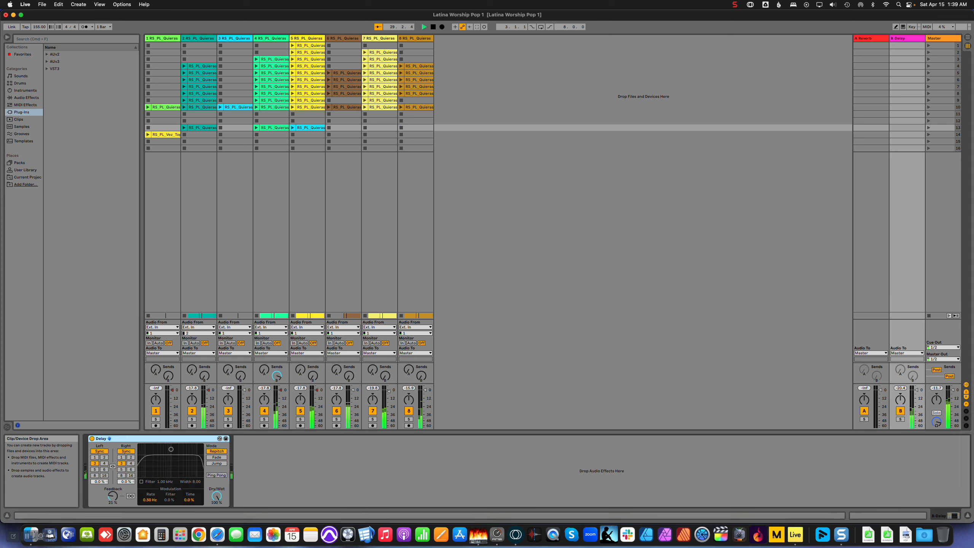
{"action": "left_click_drag", "start_coordinate": [171, 449], "coordinate": [175, 454]}
{"action": "left_click", "coordinate": [142, 481]}
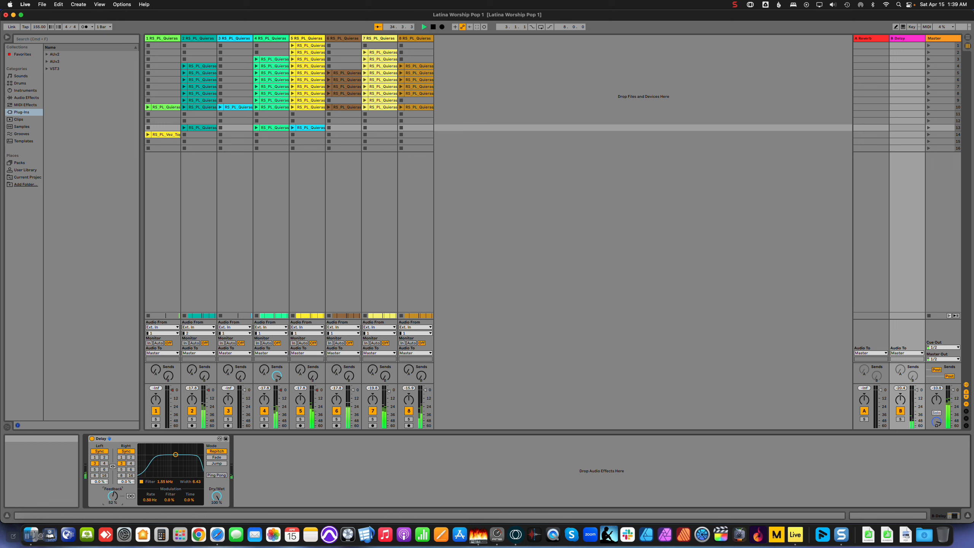
{"action": "left_click", "coordinate": [264, 419]}
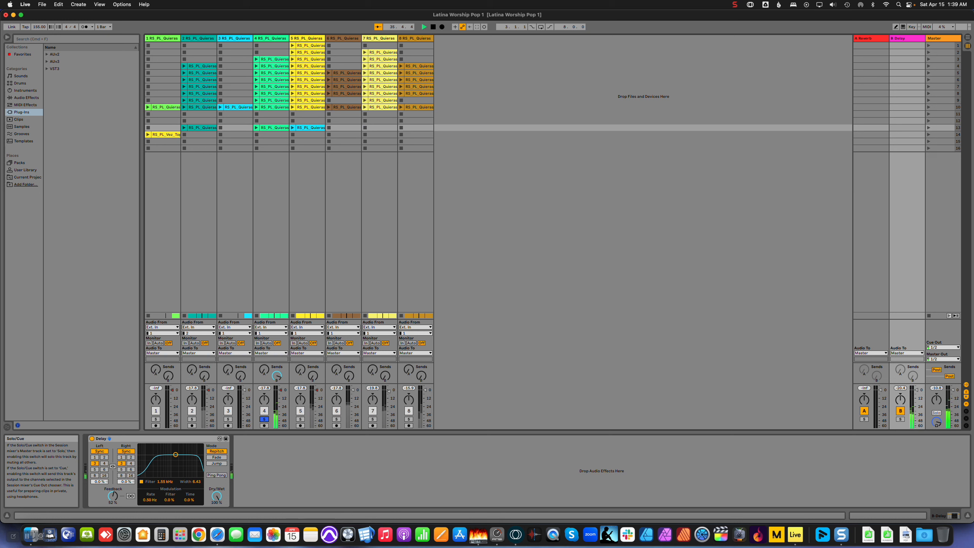
{"action": "left_click_drag", "start_coordinate": [176, 454], "coordinate": [178, 460]}
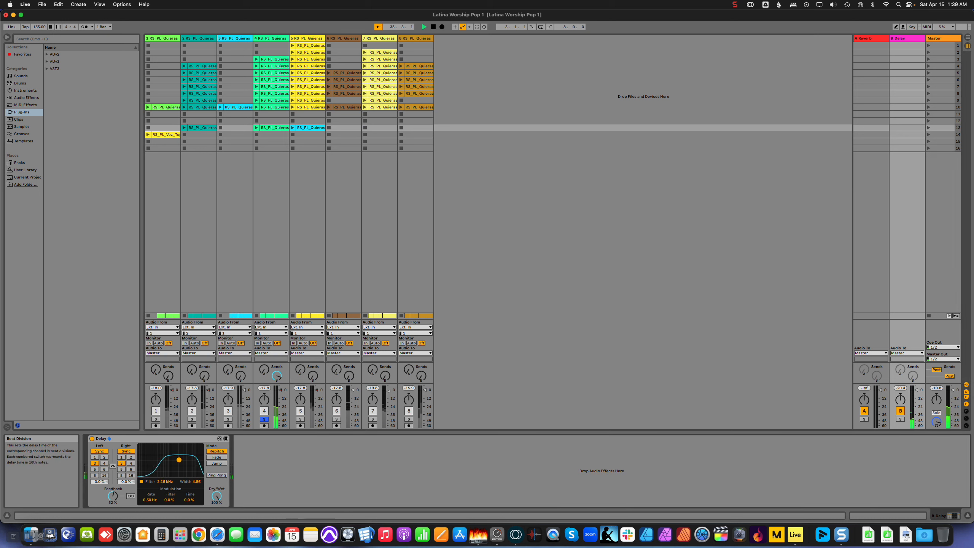
- Set the Delay's right channel to 6 sixteenths, enable Ping Pong, raise the feedback and offset the left delay time by 1.0 %
{"action": "left_click", "coordinate": [131, 469]}
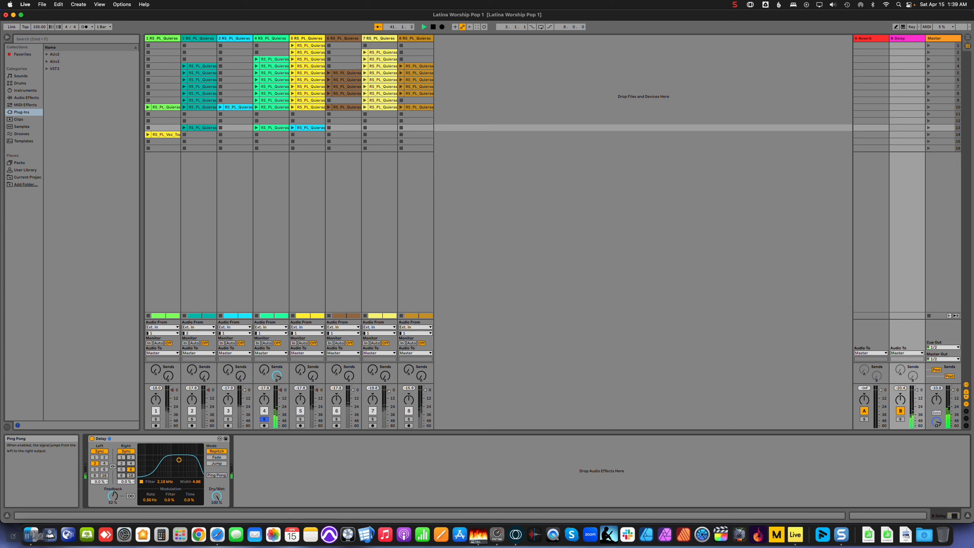
{"action": "left_click", "coordinate": [216, 475]}
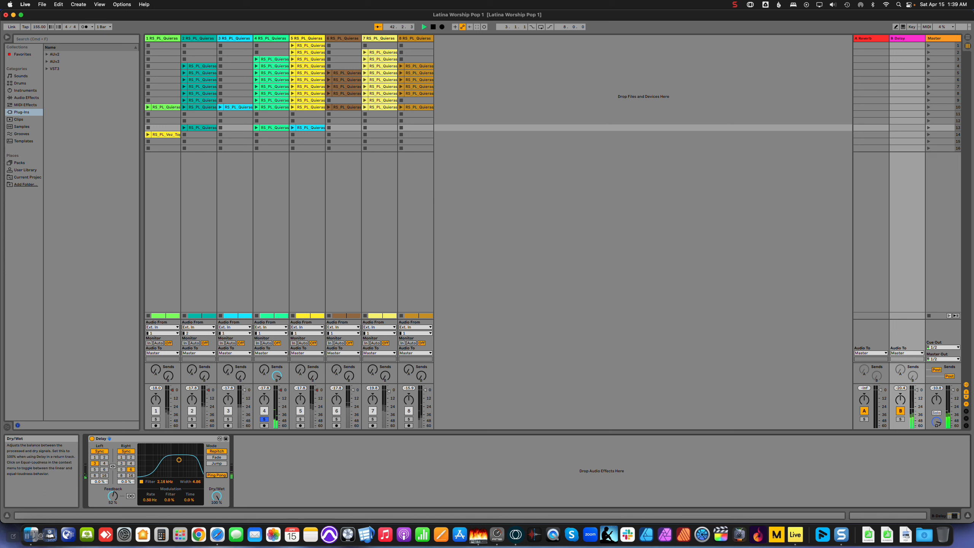
{"action": "left_click_drag", "start_coordinate": [216, 496], "coordinate": [217, 518]}
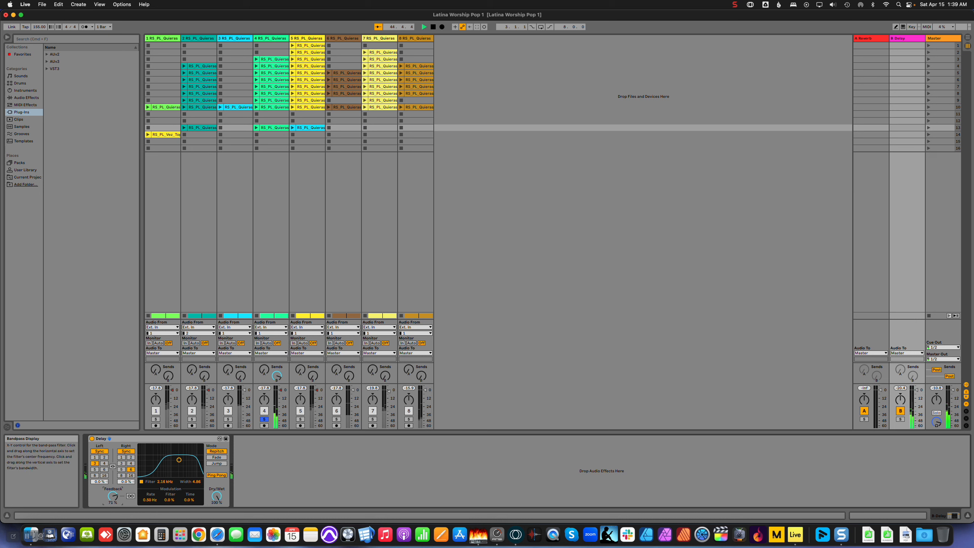
{"action": "left_click_drag", "start_coordinate": [100, 482], "coordinate": [100, 480]}
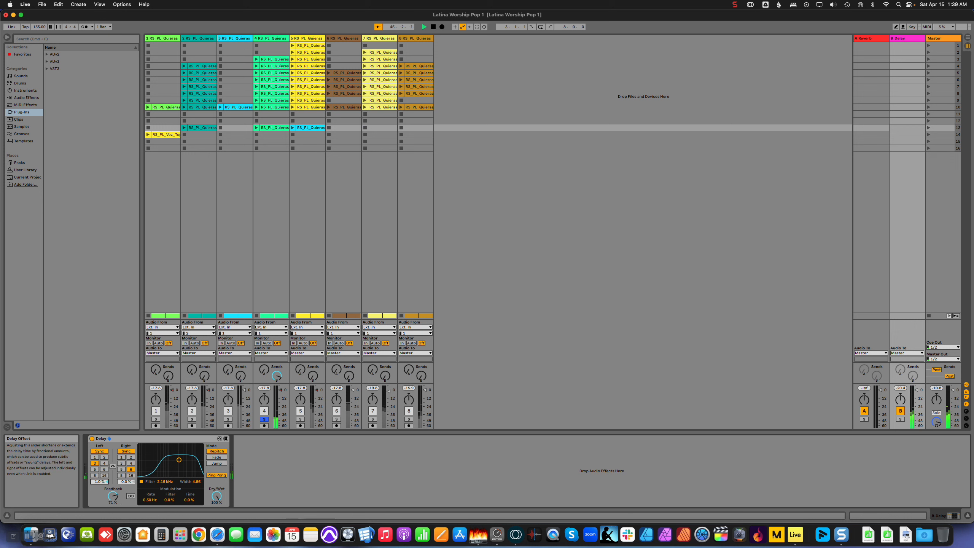
- Unsolo track 4, raise the Reverb send on track 2 and solo track 2
{"action": "left_click", "coordinate": [264, 419]}
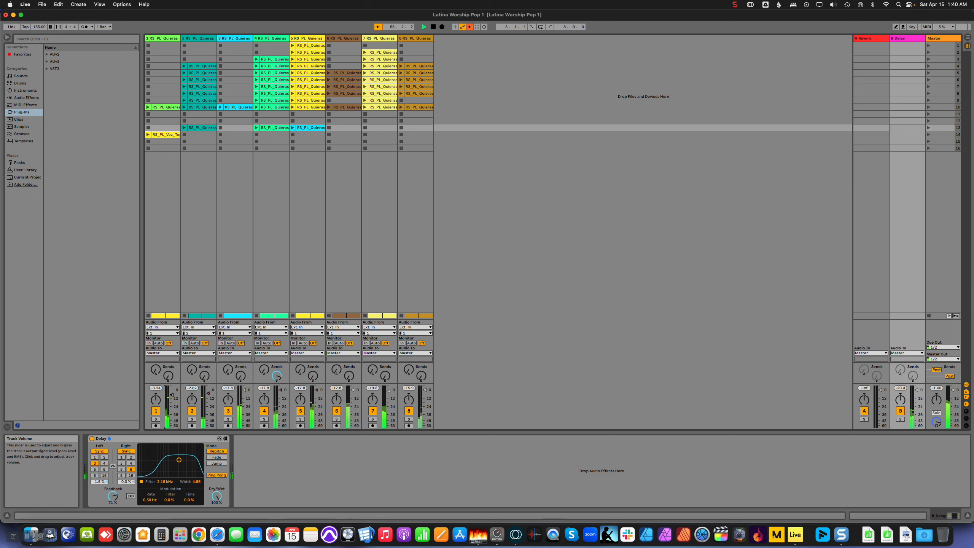
{"action": "left_click_drag", "start_coordinate": [191, 369], "coordinate": [192, 355]}
{"action": "left_click", "coordinate": [192, 419]}
- Set the input filter of return track A's Reverb to 1.33 kHz and shorten its decay time to 495 ms
{"action": "left_click", "coordinate": [865, 38]}
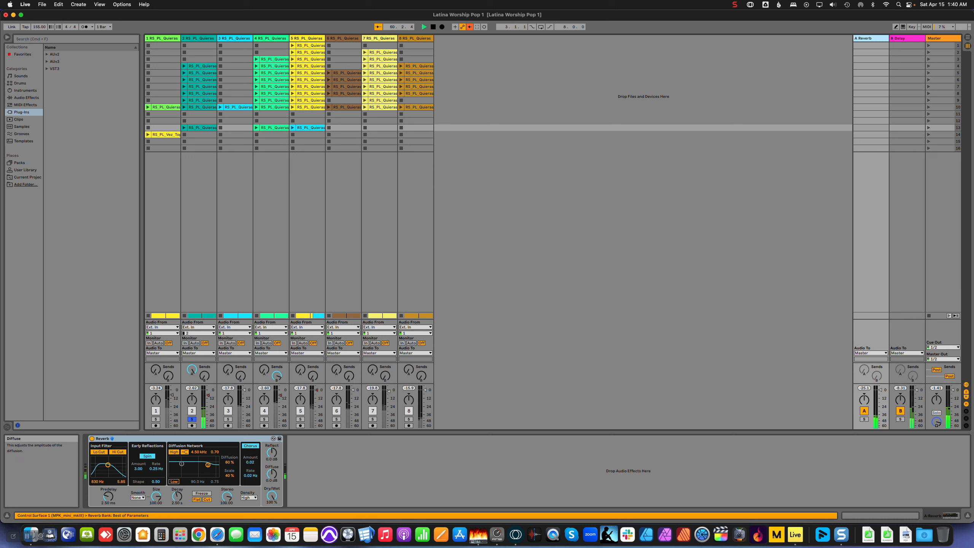
{"action": "left_click_drag", "start_coordinate": [108, 465], "coordinate": [110, 465]}
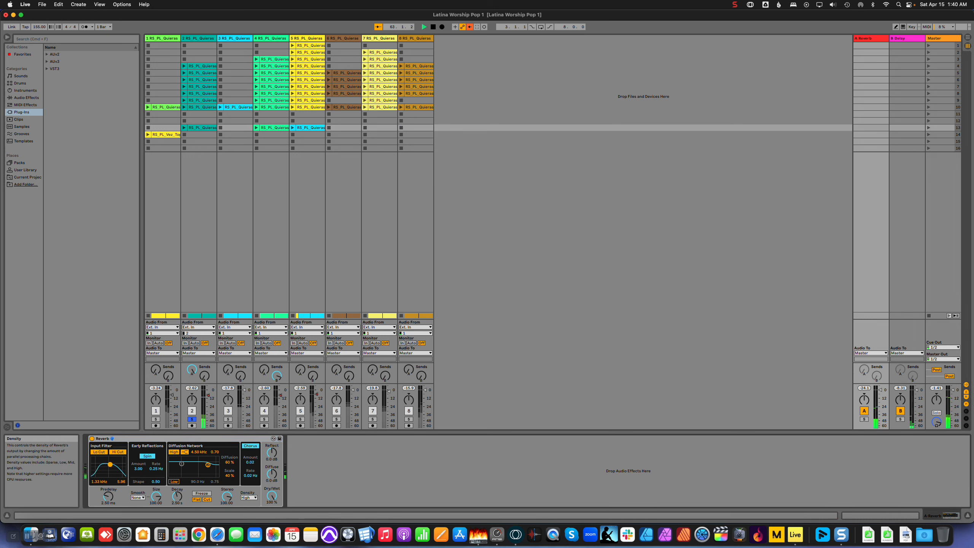
{"action": "left_click", "coordinate": [248, 497]}
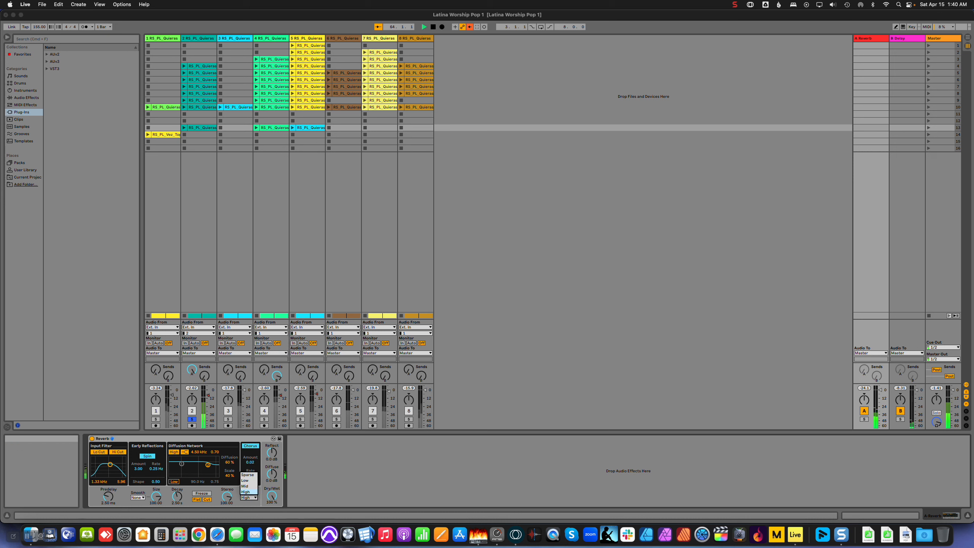
{"action": "left_click", "coordinate": [251, 500]}
{"action": "left_click", "coordinate": [201, 494]}
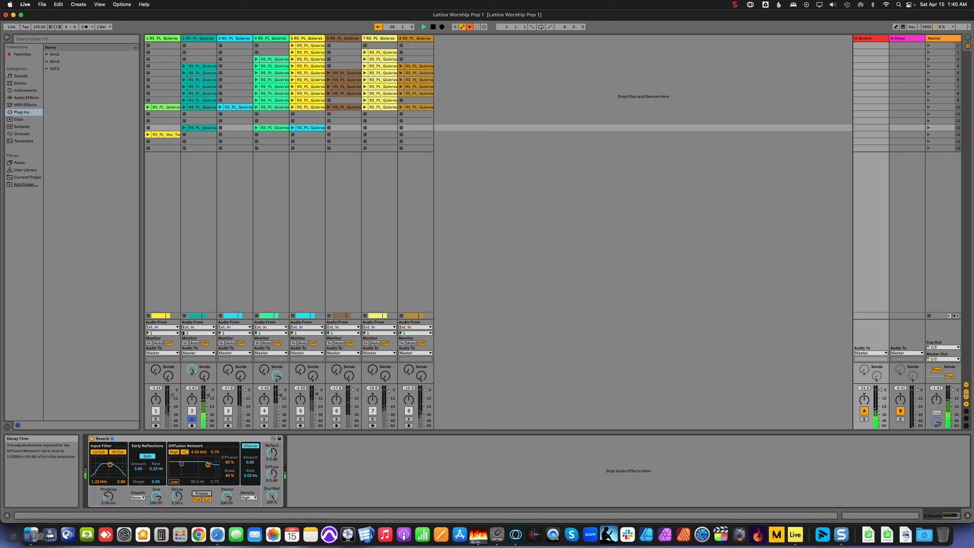
{"action": "left_click_drag", "start_coordinate": [176, 496], "coordinate": [177, 502]}
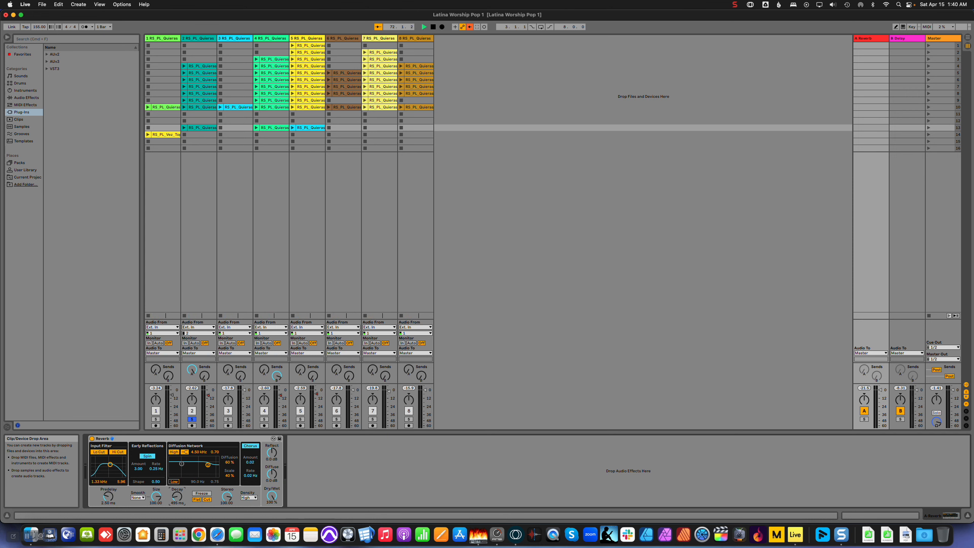
- Play soloed track 2 in the Arrangement View from the start of its snare clip at bar 53
{"action": "key", "text": "space"}
{"action": "key", "text": "space"}
{"action": "key", "text": "Tab"}
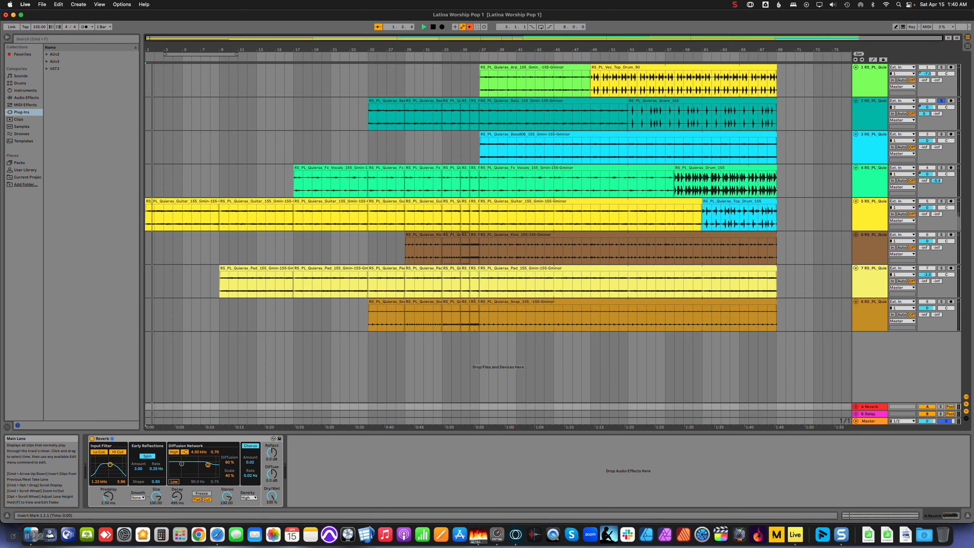
{"action": "left_click", "coordinate": [553, 117]}
{"action": "key", "text": "space"}
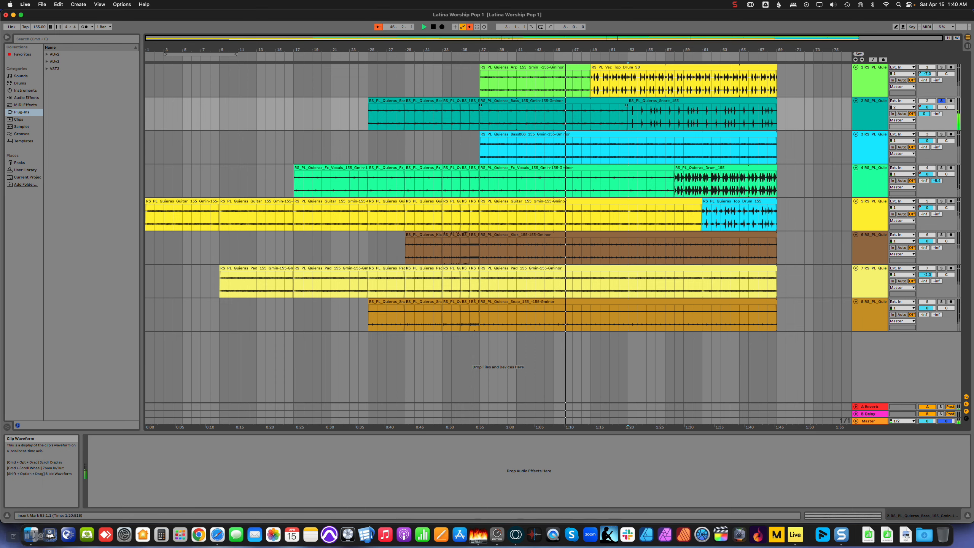
- Lengthen the decay time of return track A's Reverb to 1.17 s and widen its stereo setting to 120
{"action": "key", "text": "Tab"}
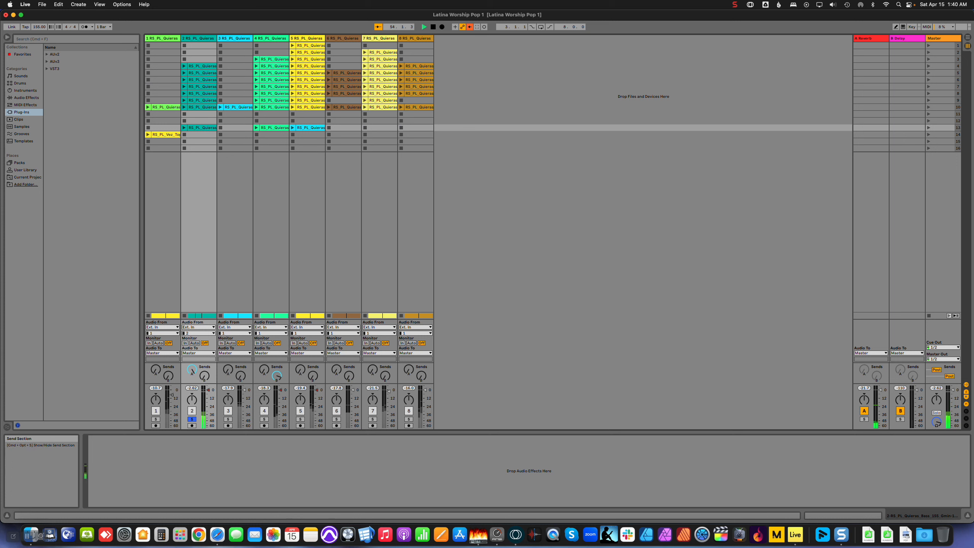
{"action": "left_click", "coordinate": [870, 39]}
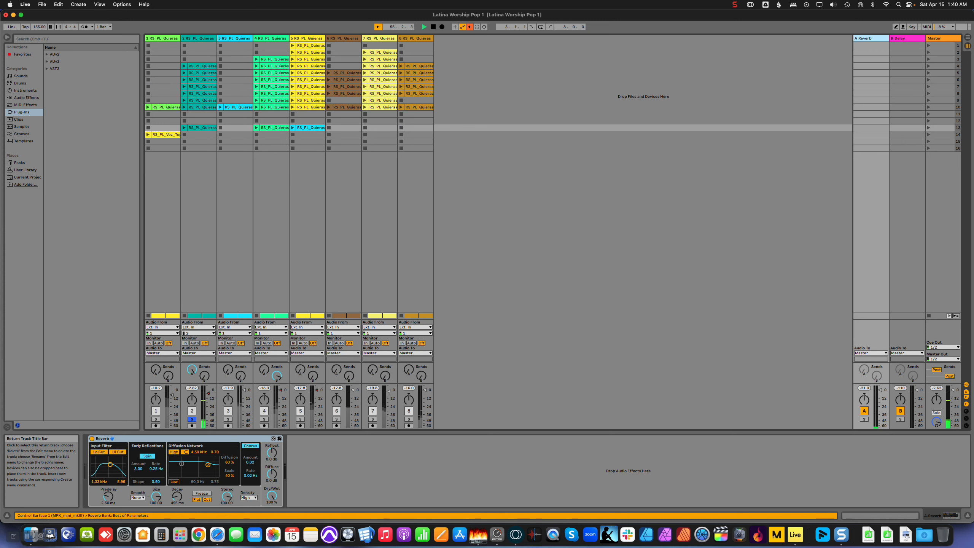
{"action": "left_click", "coordinate": [177, 496]}
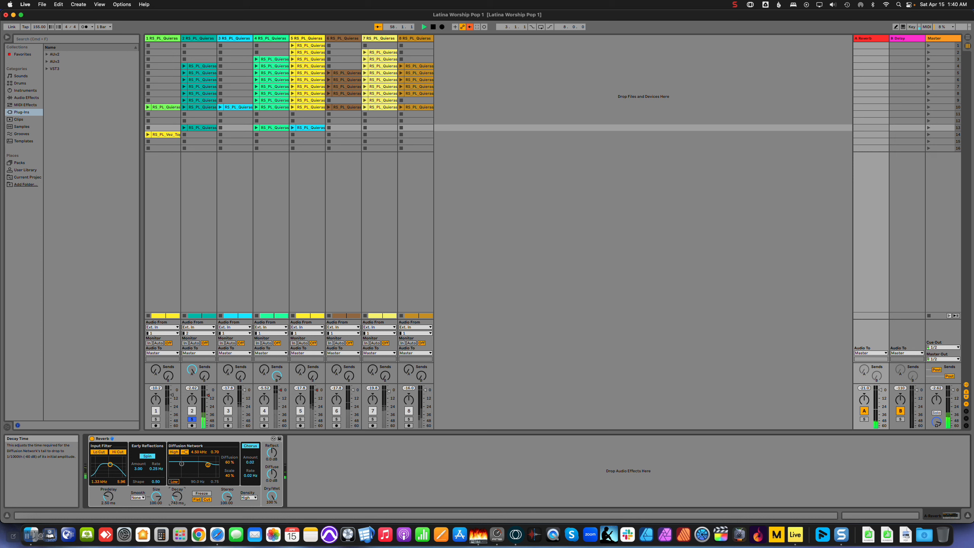
{"action": "left_click_drag", "start_coordinate": [227, 497], "coordinate": [227, 480]}
- Unsolo track 2 and delete the volume automation on tracks 2, 1, 4 and 5
{"action": "left_click", "coordinate": [192, 419]}
{"action": "right_click", "coordinate": [209, 396]}
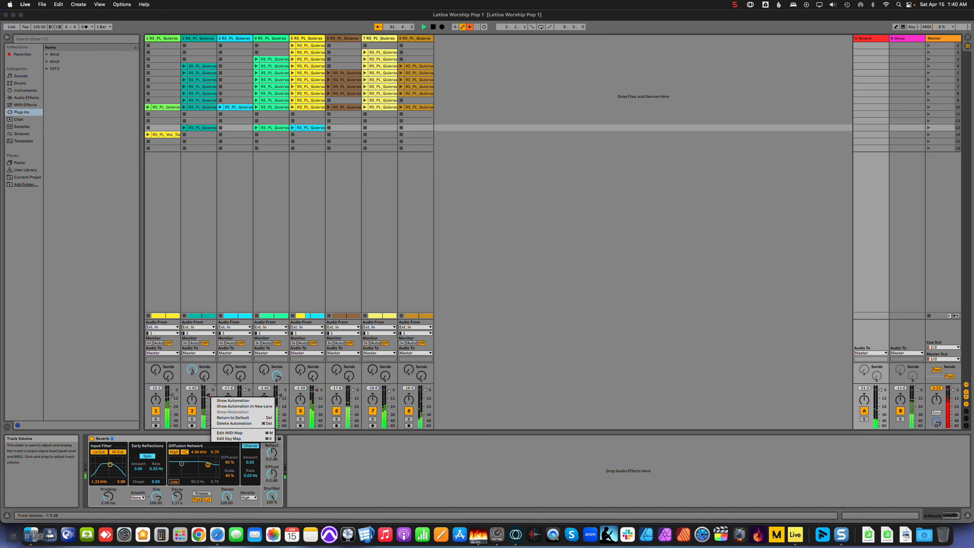
{"action": "left_click", "coordinate": [234, 423]}
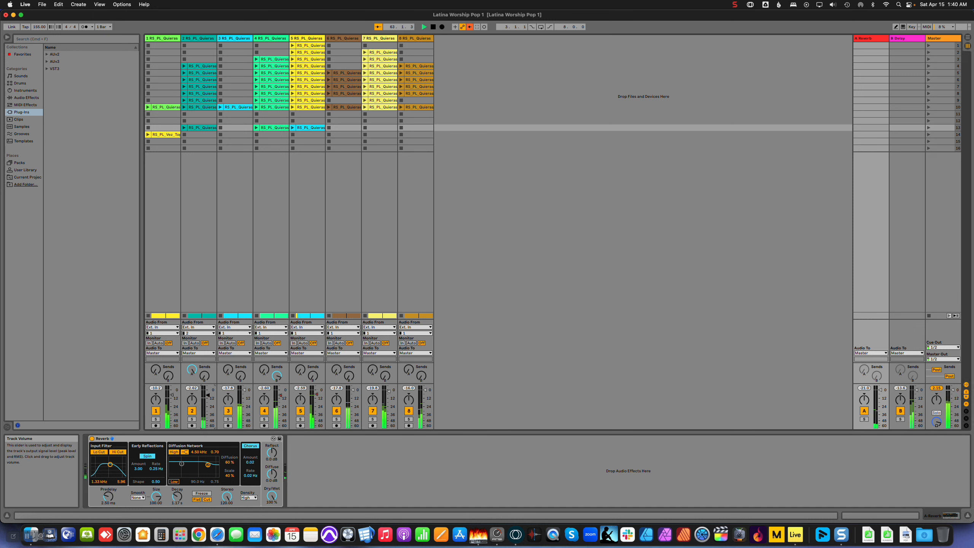
{"action": "right_click", "coordinate": [172, 395]}
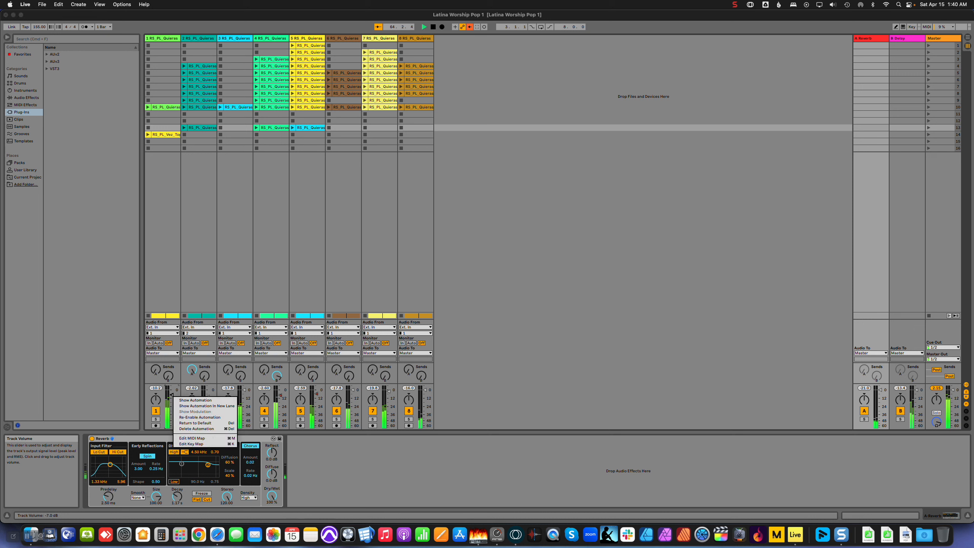
{"action": "left_click", "coordinate": [214, 428]}
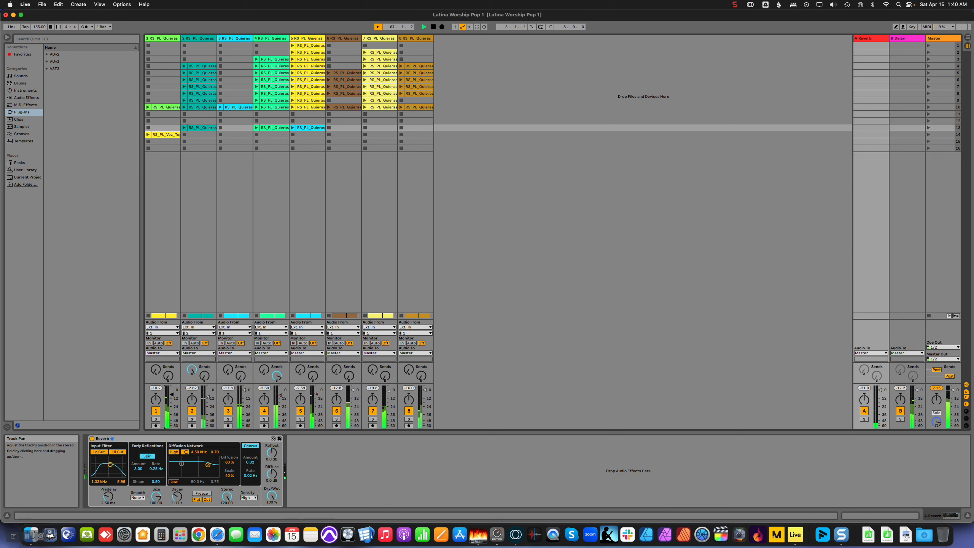
{"action": "right_click", "coordinate": [281, 396]}
{"action": "left_click", "coordinate": [305, 422]}
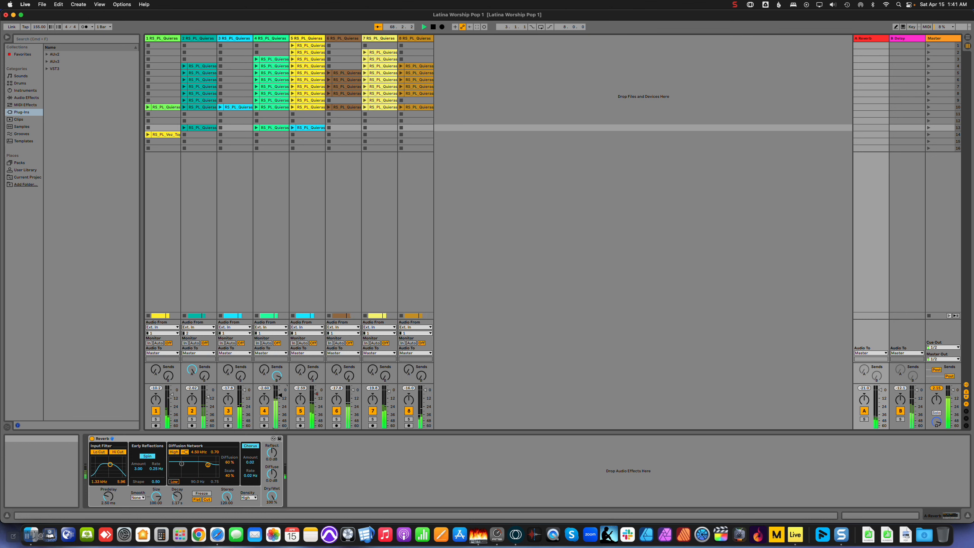
{"action": "right_click", "coordinate": [314, 393]}
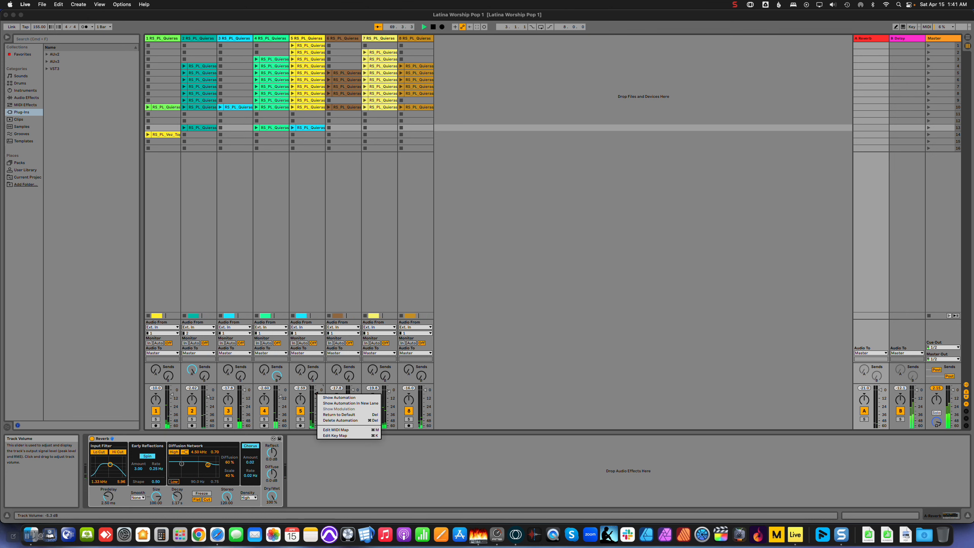
{"action": "left_click", "coordinate": [337, 420]}
- Select the first 24 bars across all eight tracks in the Arrangement View and copy them
{"action": "key", "text": "Tab"}
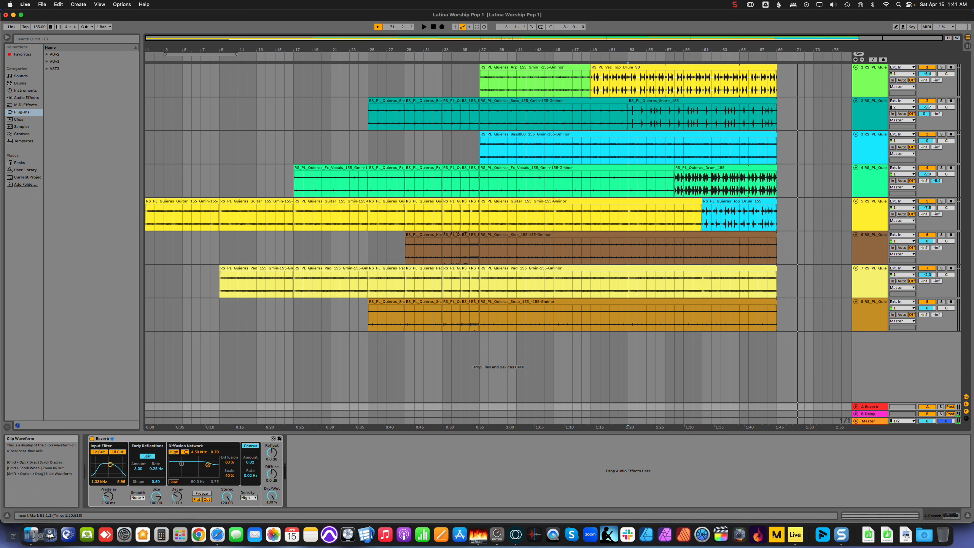
{"action": "left_click_drag", "start_coordinate": [468, 50], "coordinate": [468, 50]}
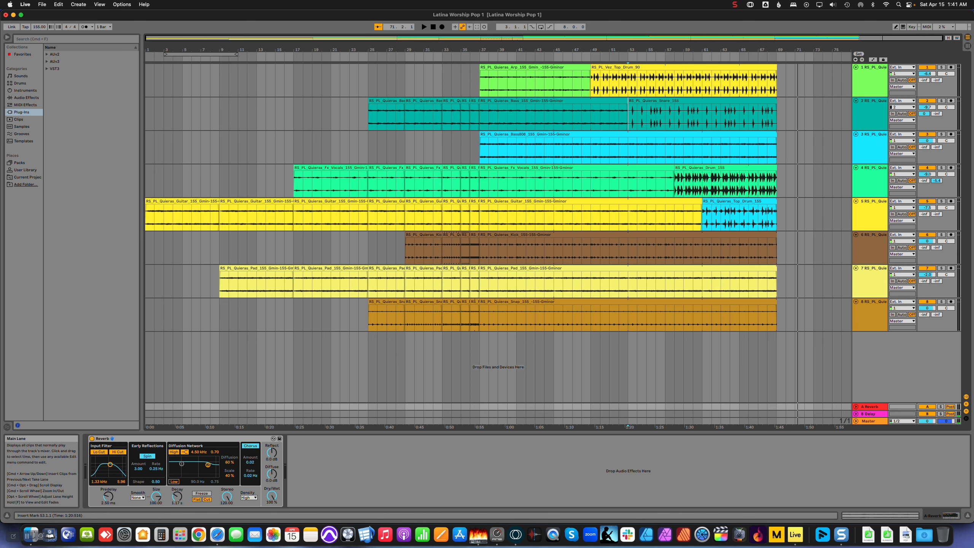
{"action": "left_click_drag", "start_coordinate": [368, 324], "coordinate": [146, 67]}
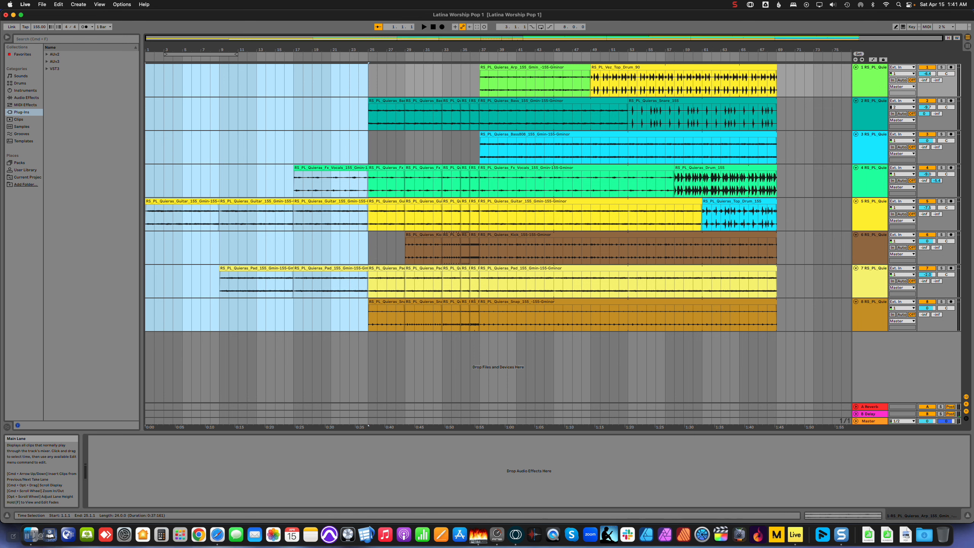
{"action": "left_click", "coordinate": [58, 4]}
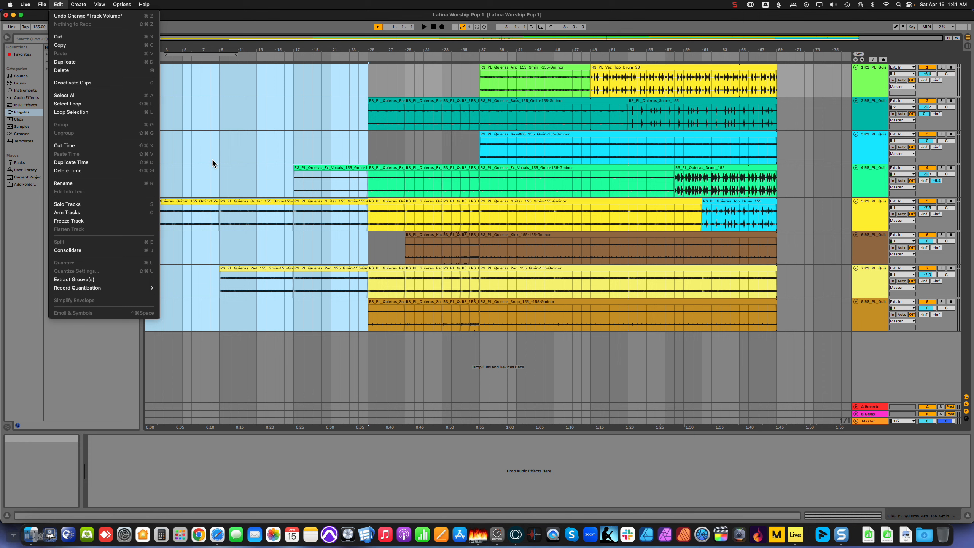
{"action": "left_click", "coordinate": [267, 21]}
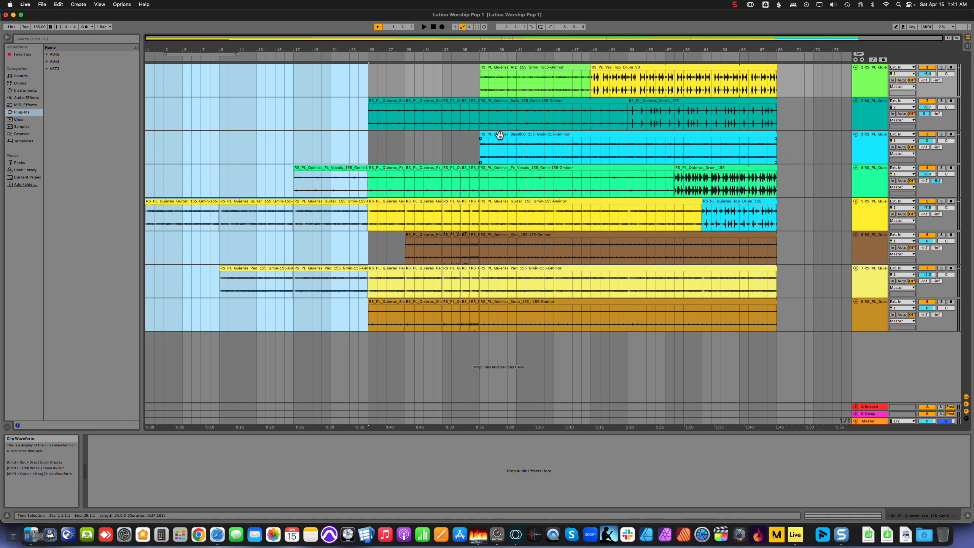
- Insert the copied 24 bars as new time at bar 37 using Paste Time
{"action": "left_click", "coordinate": [478, 80]}
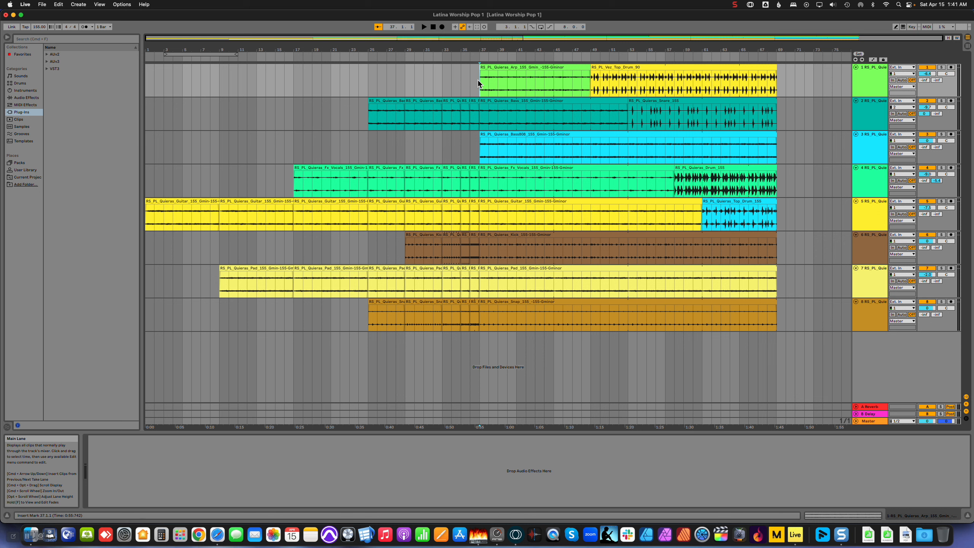
{"action": "left_click", "coordinate": [42, 4]}
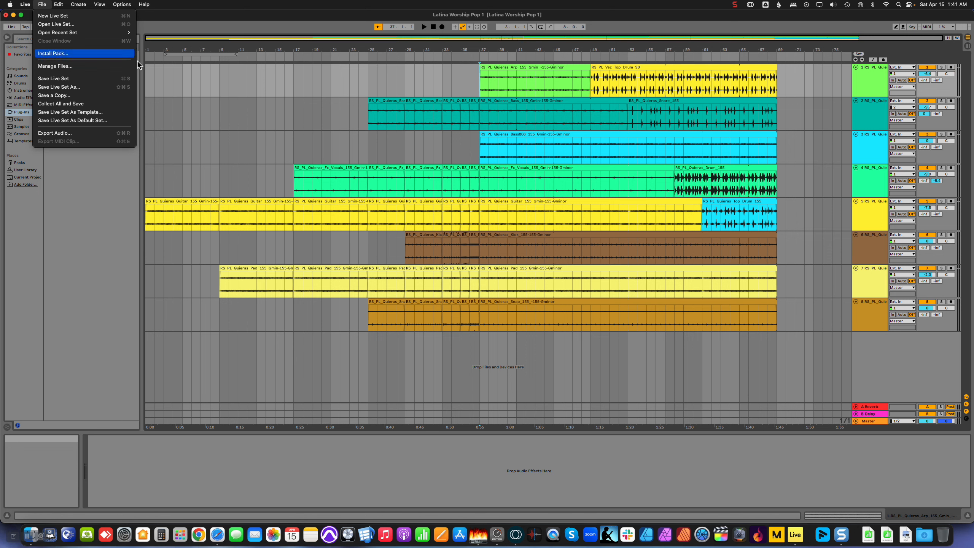
{"action": "mouse_move", "coordinate": [61, 4]}
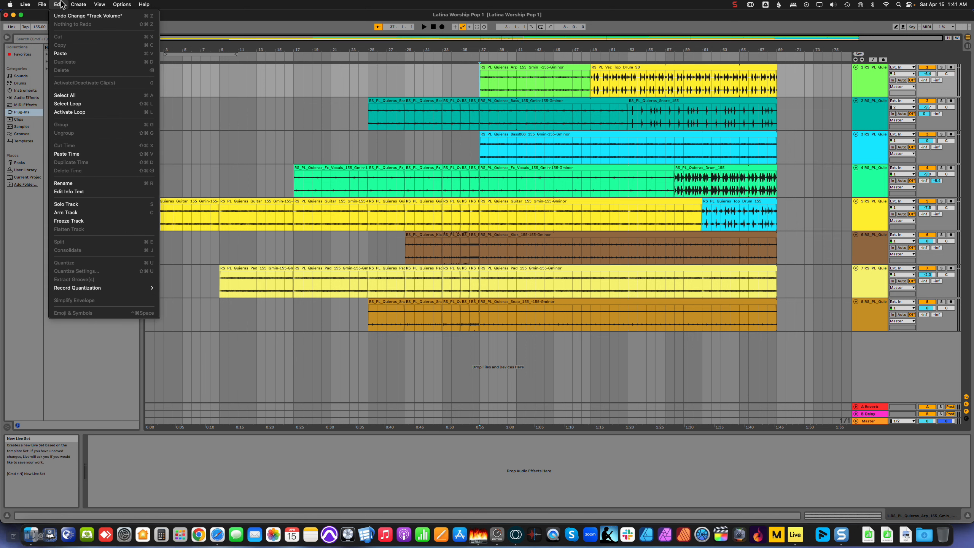
{"action": "left_click", "coordinate": [99, 154]}
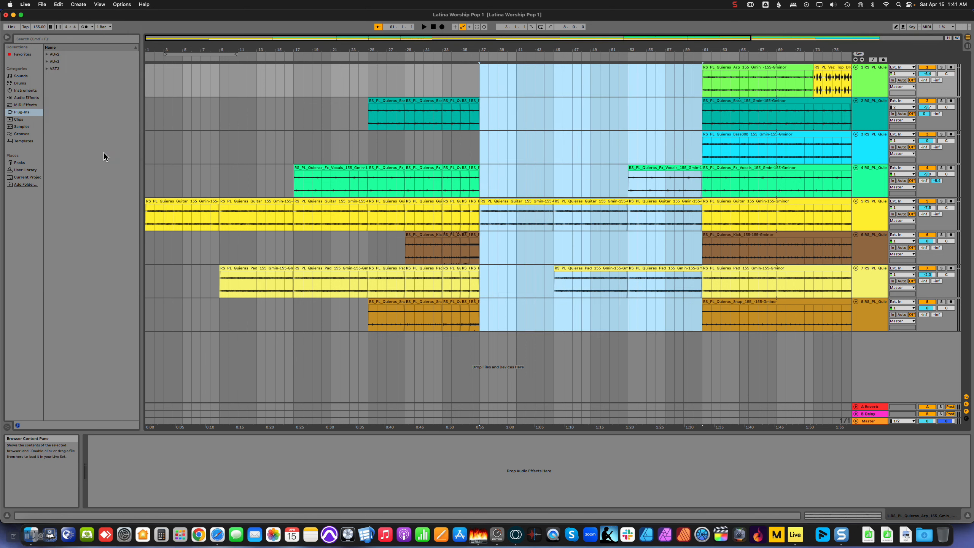
- Play the arrangement through the newly inserted section and view the full song length
{"action": "left_click", "coordinate": [183, 247]}
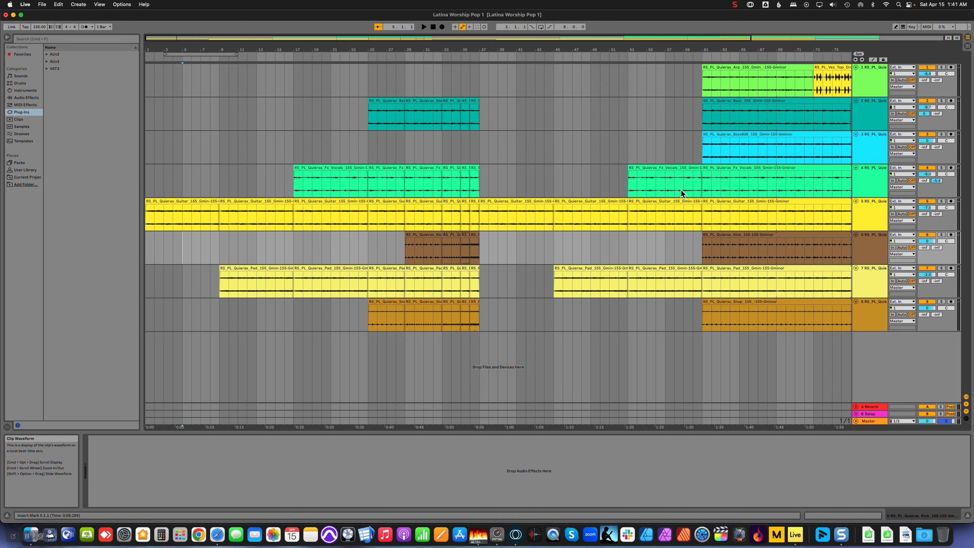
{"action": "left_click", "coordinate": [442, 57]}
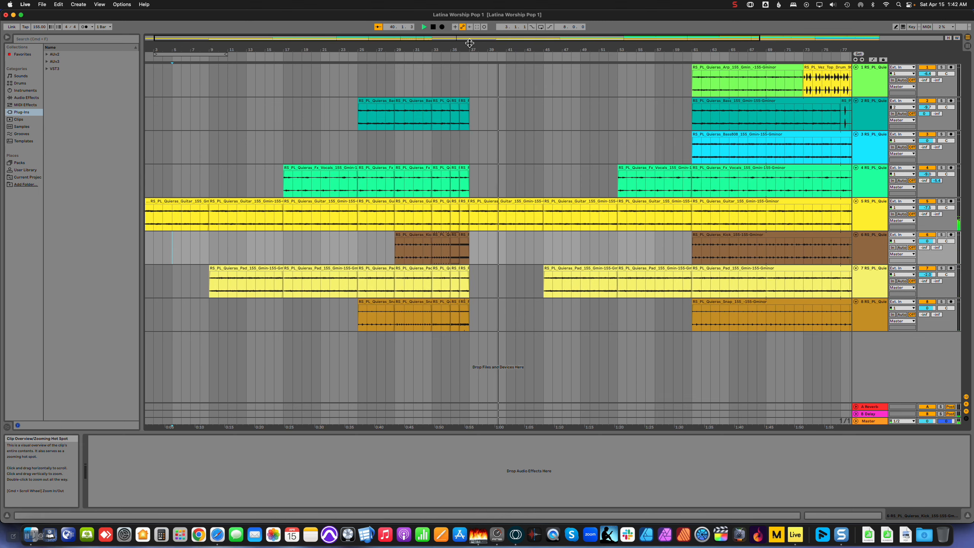
{"action": "left_click_drag", "start_coordinate": [458, 49], "coordinate": [398, 48]}
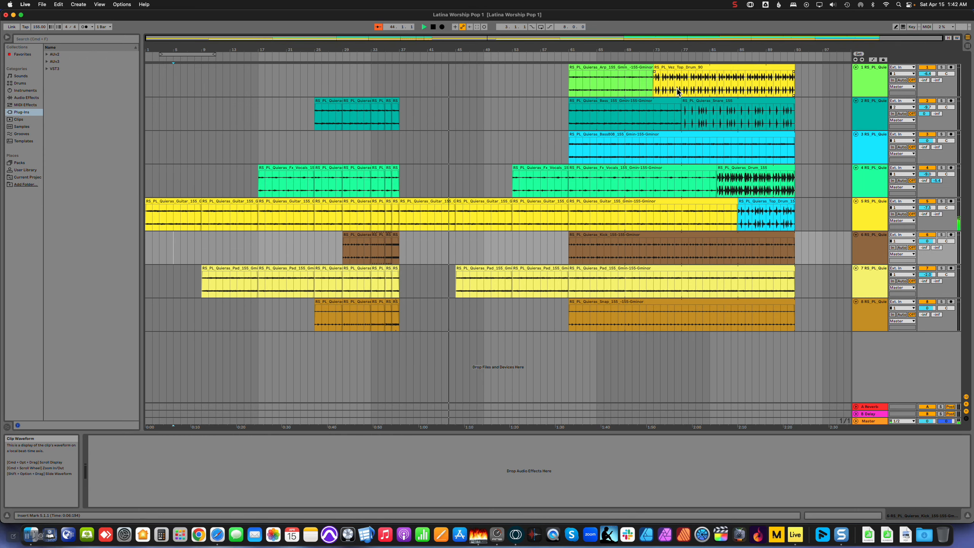
- Cut the last eight bars, 85 to 93, from all tracks and insert them as time at bar 61
{"action": "left_click_drag", "start_coordinate": [656, 85], "coordinate": [741, 84]}
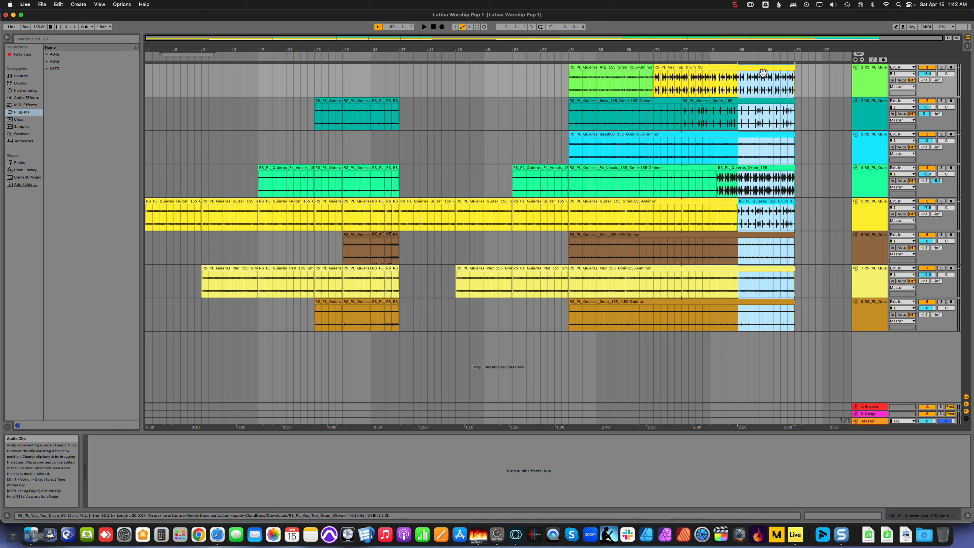
{"action": "key", "text": "Delete"}
{"action": "left_click", "coordinate": [567, 74]}
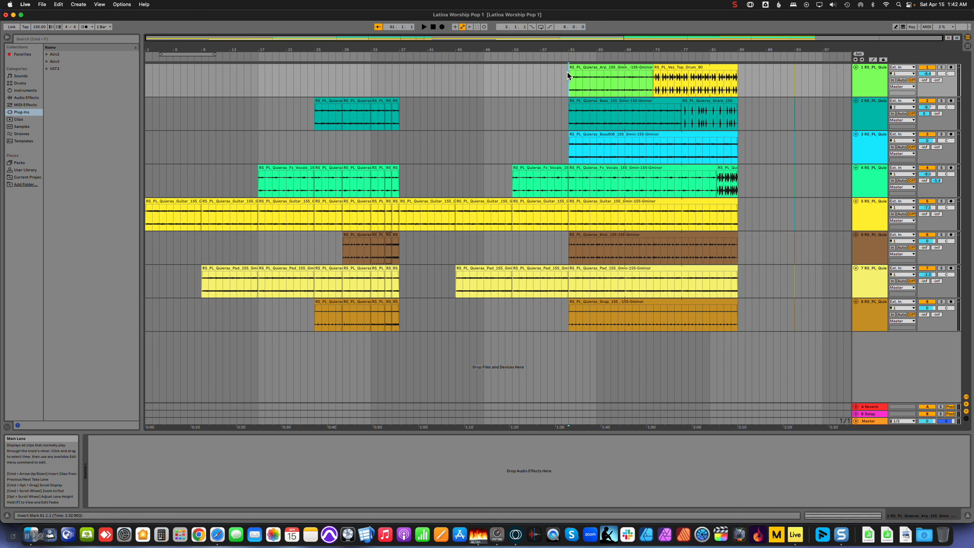
{"action": "key", "text": "super+shift+v"}
{"action": "scroll", "coordinate": [537, 80], "scroll_direction": "right", "scroll_amount": 3}
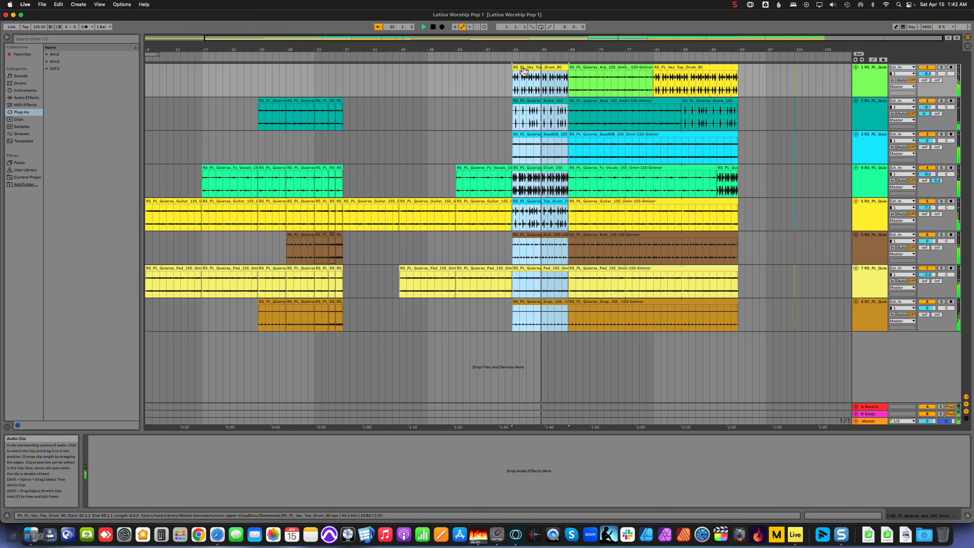
- Lower the volume of track 1 and raise the volume of track 4 during playback
{"action": "left_click_drag", "start_coordinate": [931, 71], "coordinate": [935, 76]}
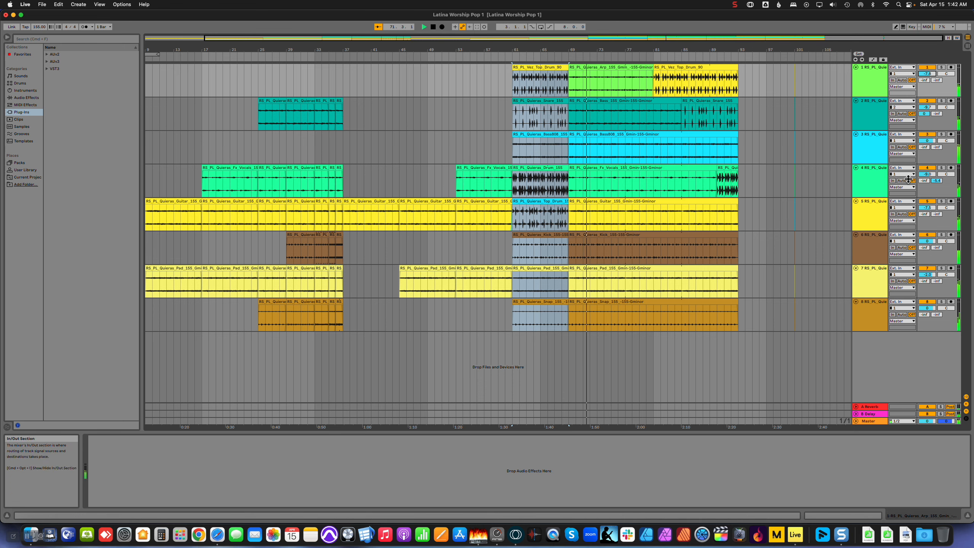
{"action": "left_click_drag", "start_coordinate": [933, 174], "coordinate": [934, 164]}
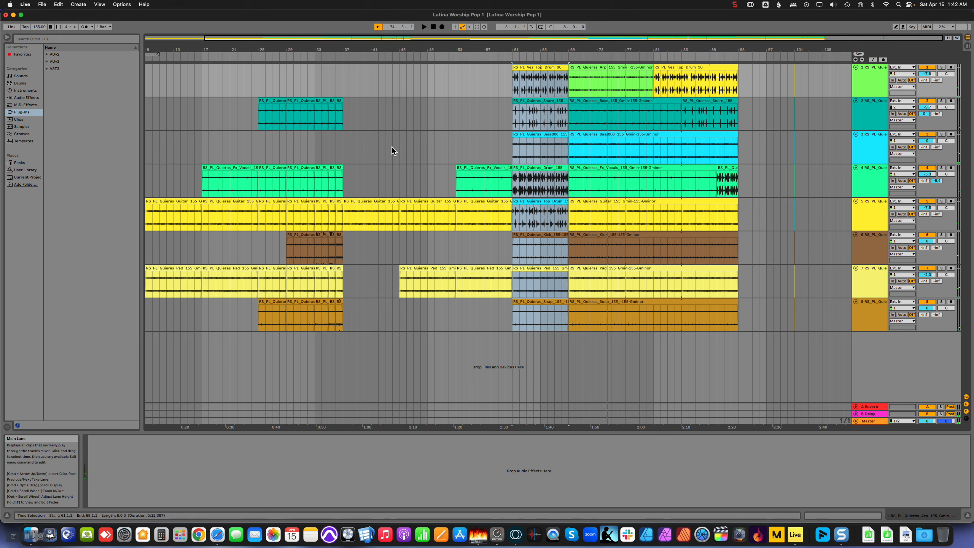
- Collect All and Save the Live Set, copying files from elsewhere, other Projects and the User Library but not Factory Packs
{"action": "left_click", "coordinate": [49, 3]}
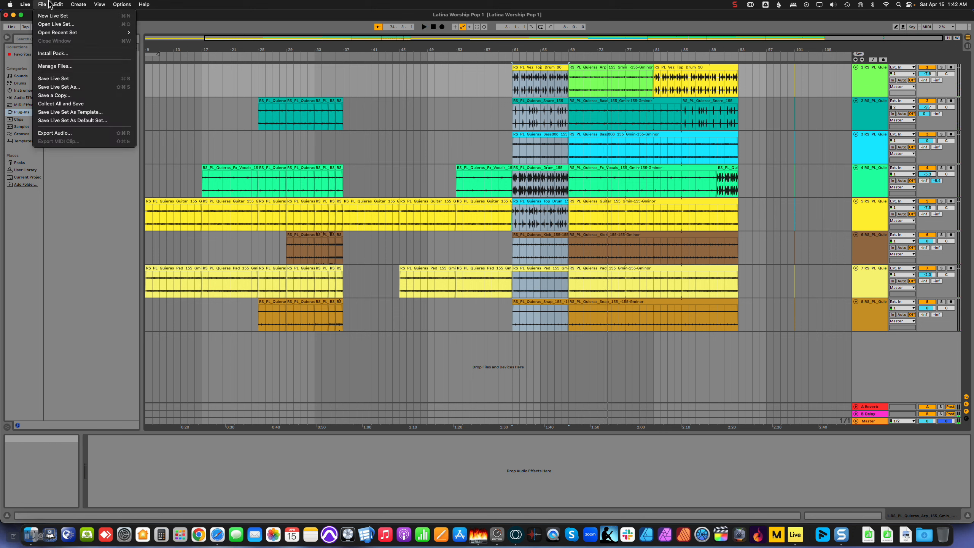
{"action": "mouse_move", "coordinate": [56, 5]}
{"action": "left_click", "coordinate": [75, 104]}
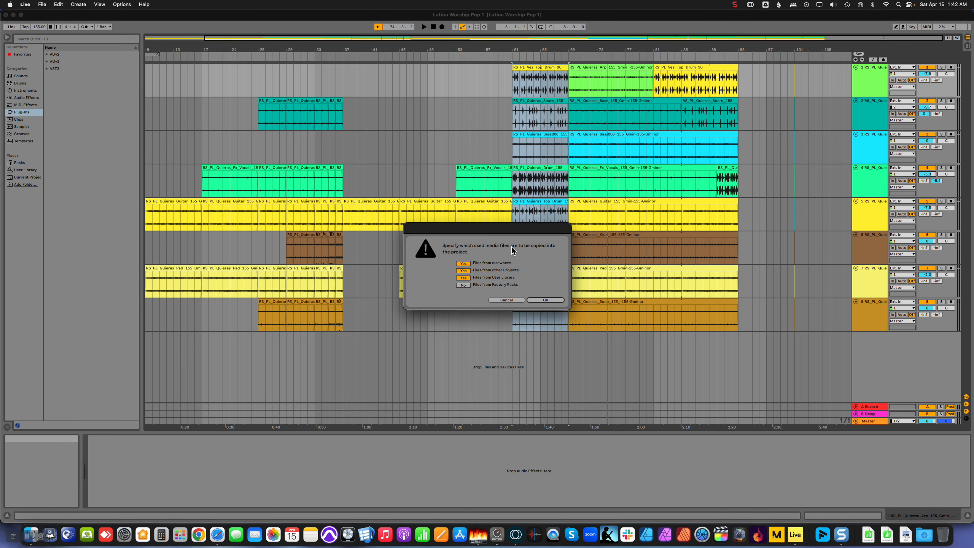
{"action": "key", "text": "super+Tab"}
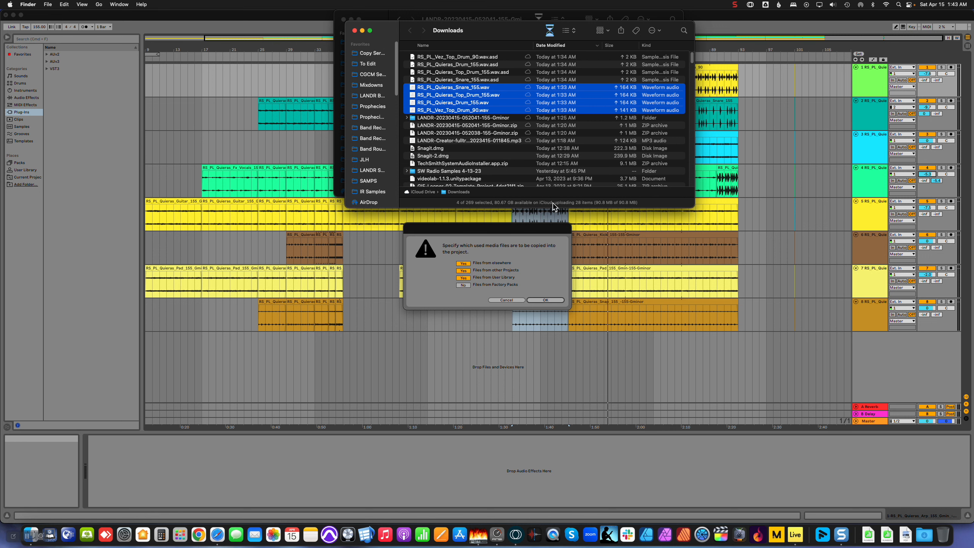
{"action": "key", "text": "super+Tab"}
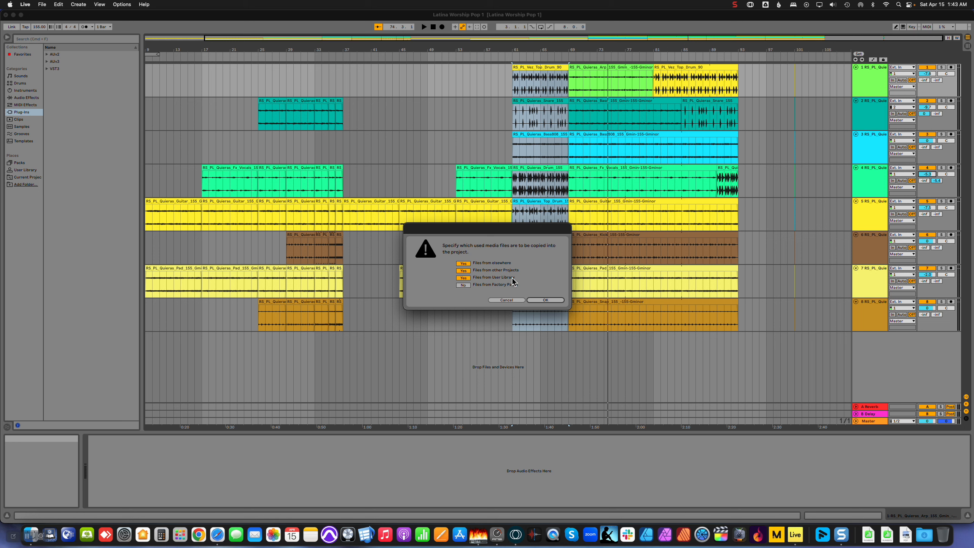
{"action": "left_click", "coordinate": [546, 300]}
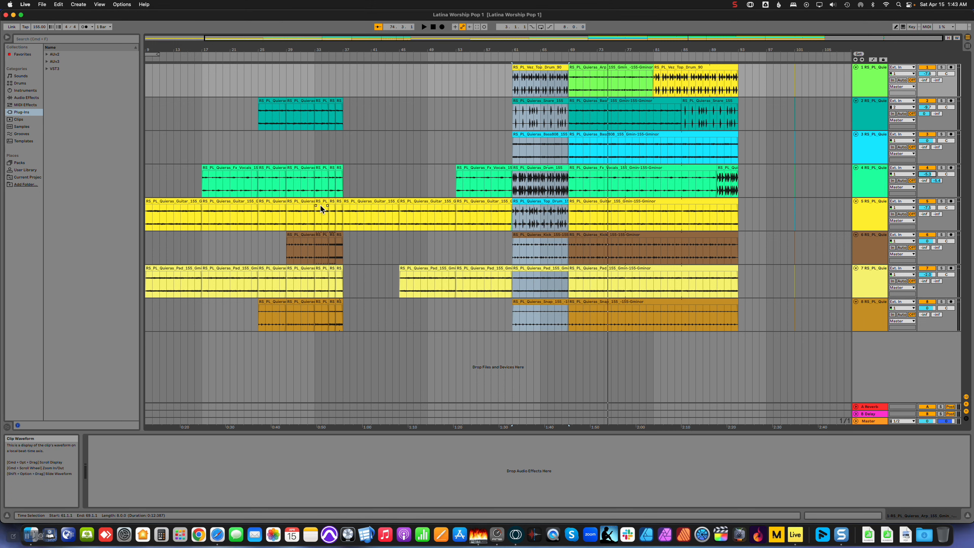
- Switch to Finder and examine the collected audio files in the Samples > Imported folder of Latina Worship Pop 1 Project on the Desktop
{"action": "key", "text": "super+Tab"}
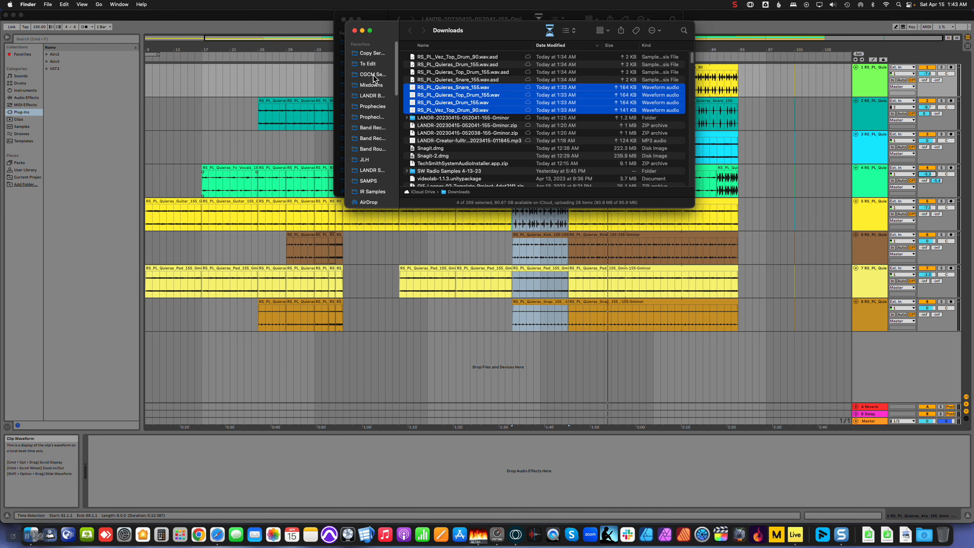
{"action": "scroll", "coordinate": [365, 111], "scroll_direction": "down", "scroll_amount": 5}
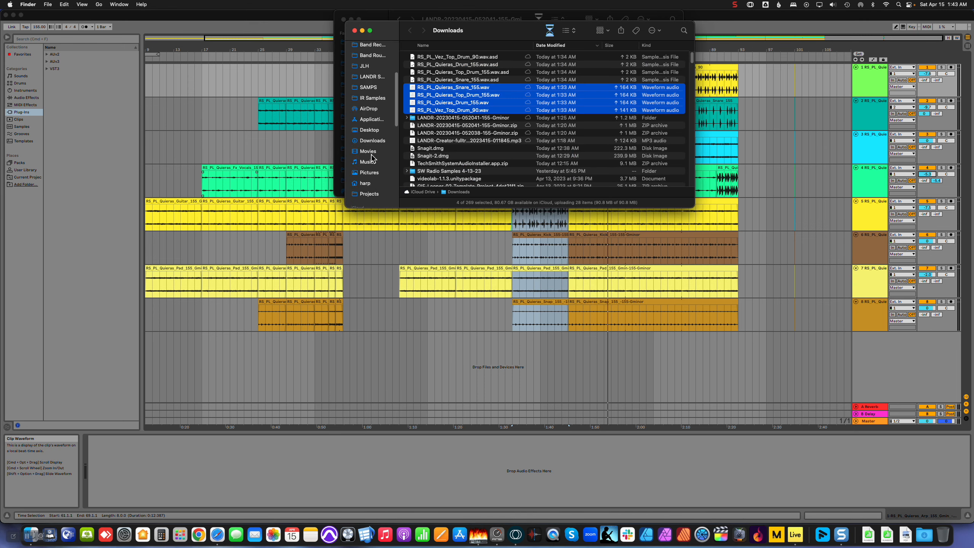
{"action": "left_click", "coordinate": [374, 131]}
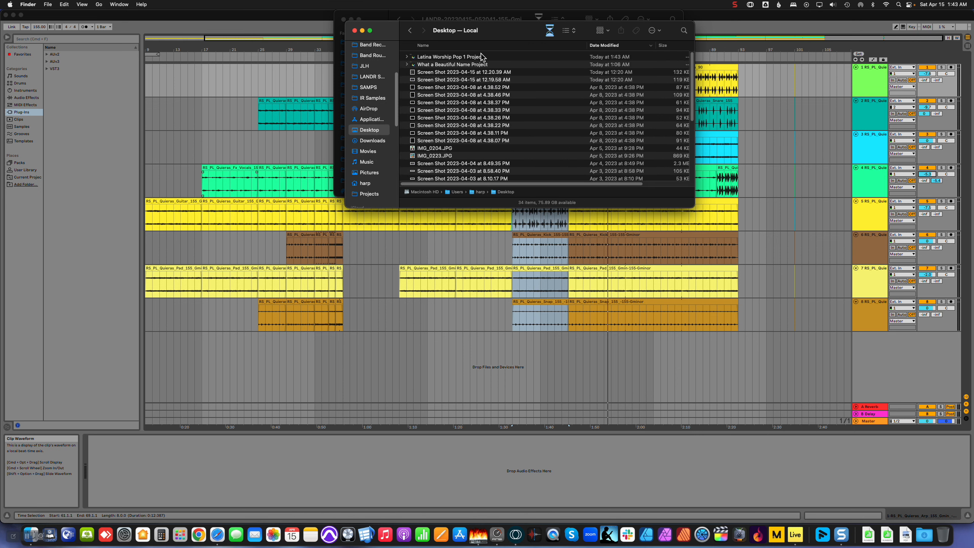
{"action": "left_click", "coordinate": [486, 59]}
{"action": "key", "text": "space"}
{"action": "key", "text": "space"}
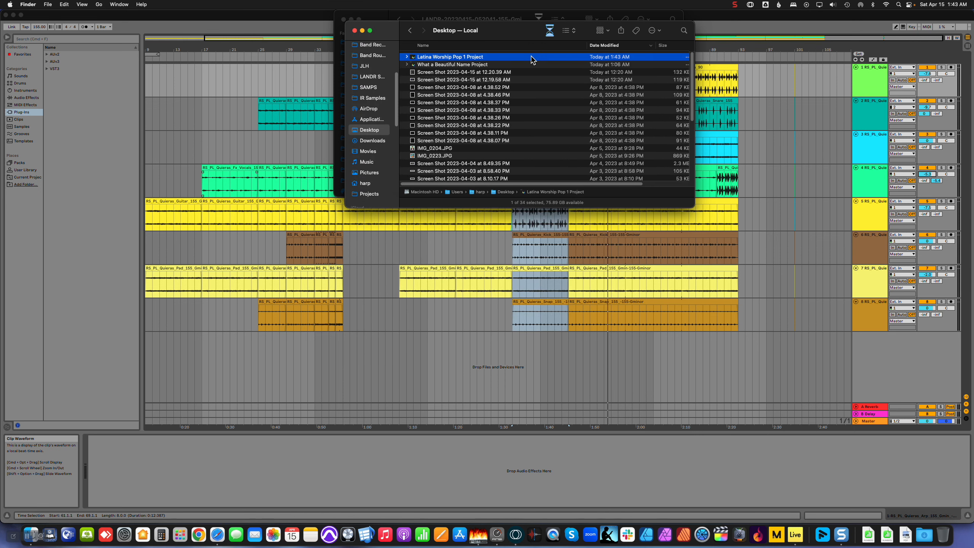
{"action": "key", "text": "Right"}
{"action": "key", "text": "Down"}
{"action": "key", "text": "Down"}
{"action": "key", "text": "Right"}
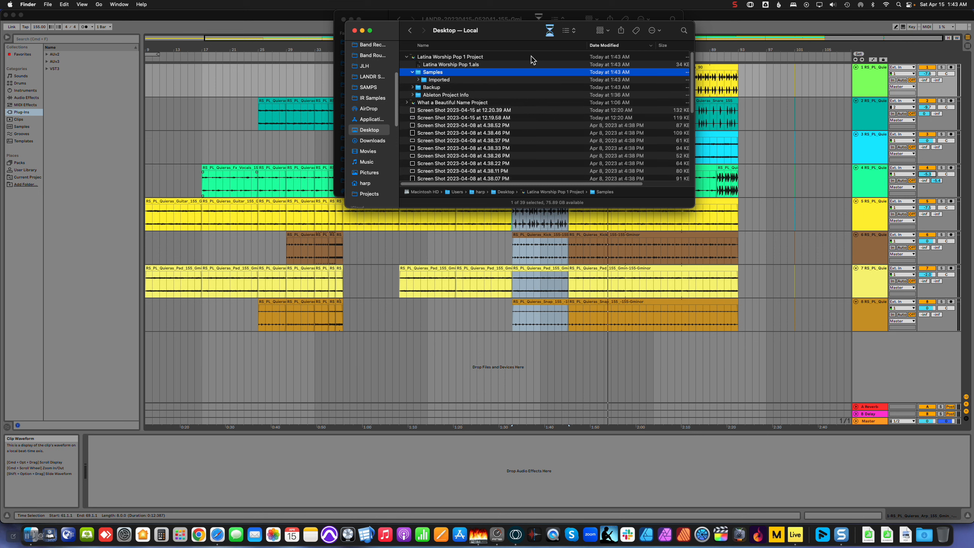
{"action": "key", "text": "Down"}
{"action": "key", "text": "Right"}
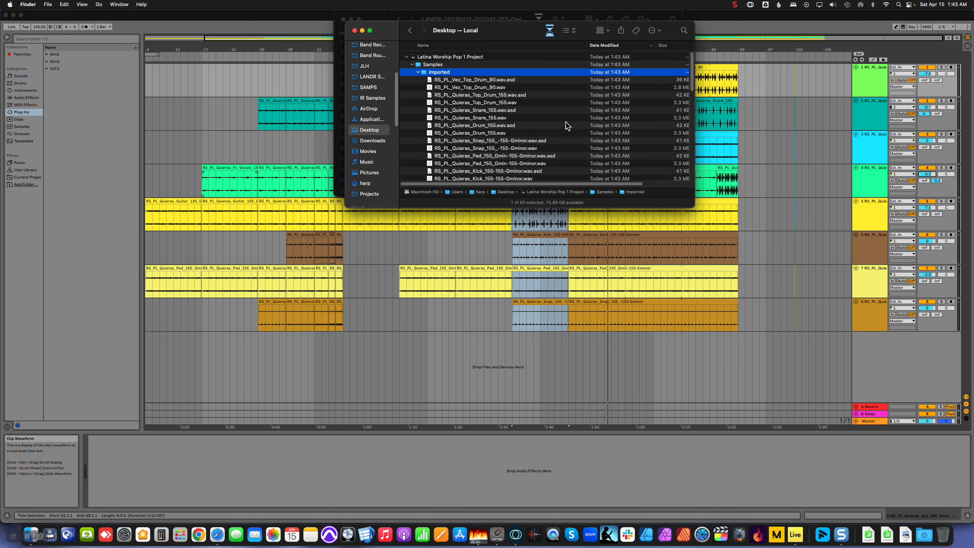
{"action": "scroll", "coordinate": [567, 123], "scroll_direction": "down", "scroll_amount": 5}
{"action": "scroll", "coordinate": [538, 119], "scroll_direction": "up", "scroll_amount": 5}
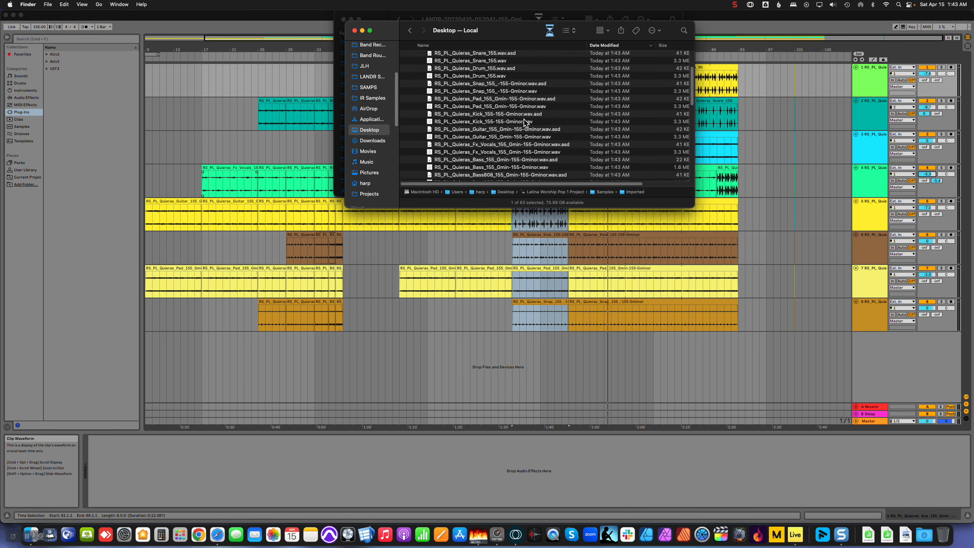
{"action": "left_click", "coordinate": [406, 57]}
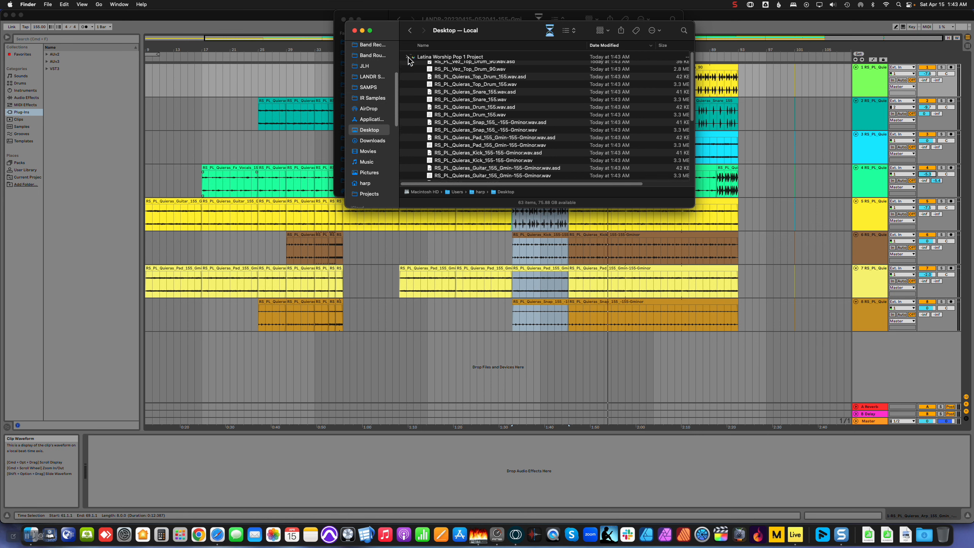
- Compress the Latina Worship Pop 1 Project folder on the Desktop into a zip archive
{"action": "left_click", "coordinate": [479, 58]}
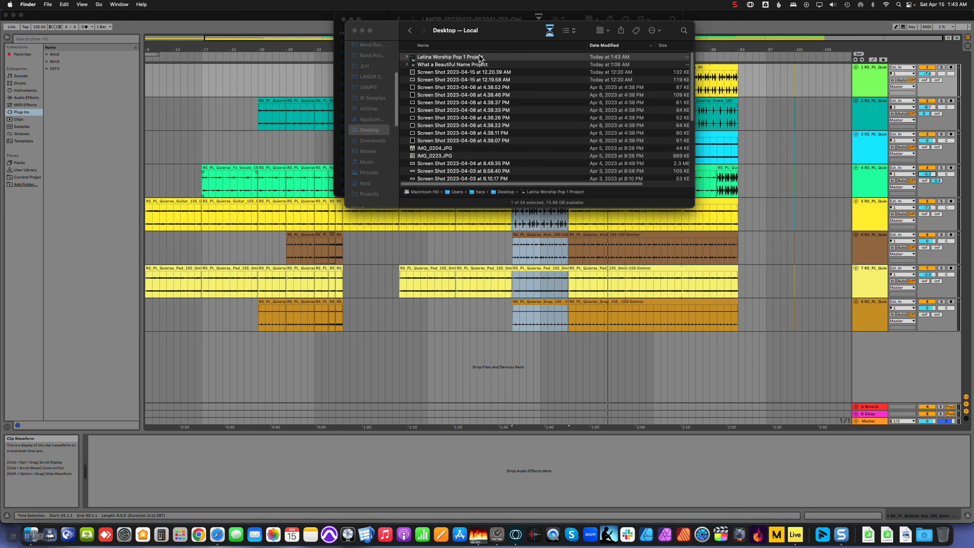
{"action": "right_click", "coordinate": [480, 57]}
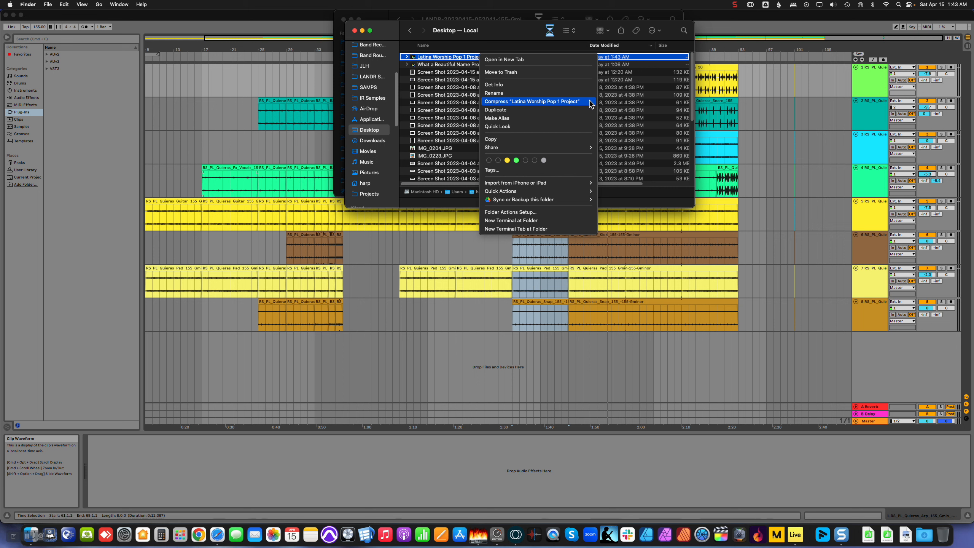
{"action": "left_click", "coordinate": [536, 102]}
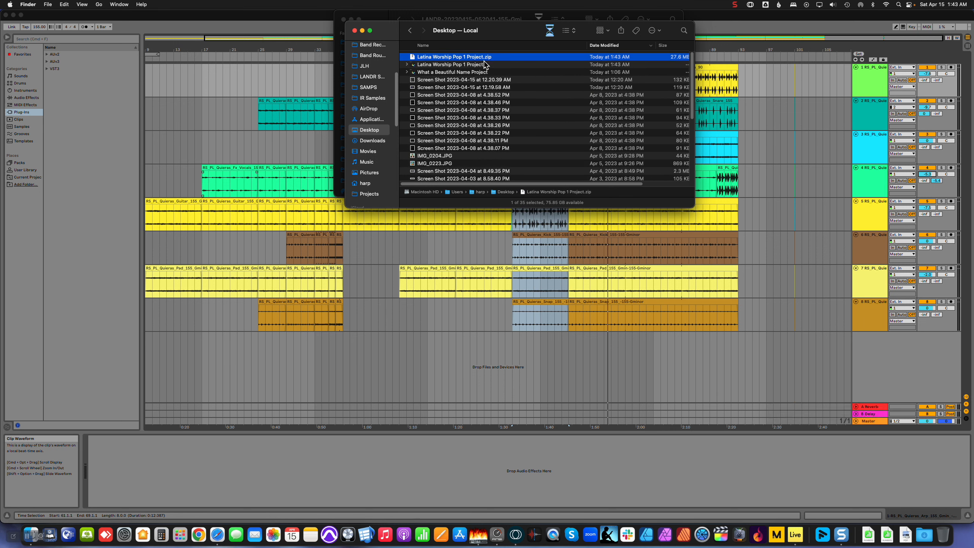
- Share the project zip archive as an attachment to a new Mail message, and hide Mail without sending it
{"action": "right_click", "coordinate": [479, 60]}
{"action": "mouse_move", "coordinate": [590, 149]}
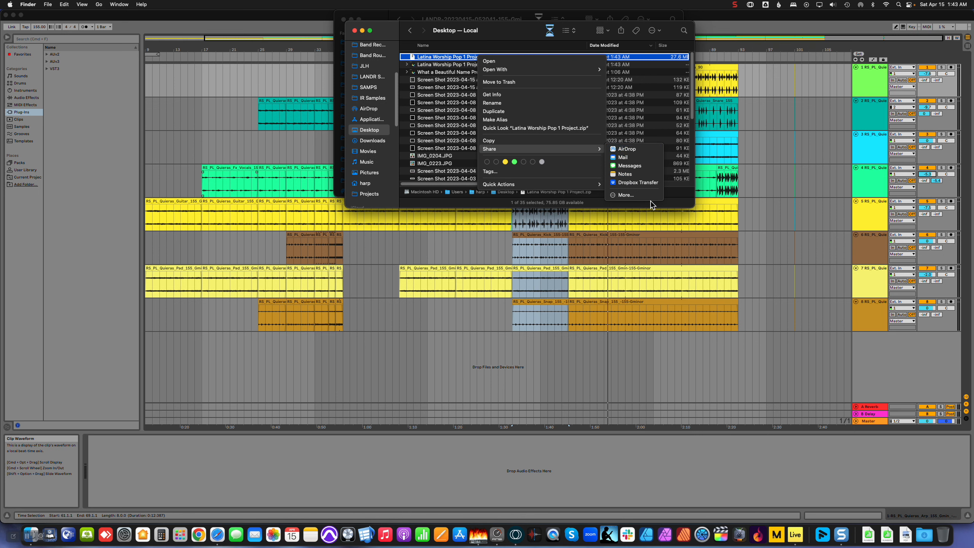
{"action": "left_click", "coordinate": [633, 157]}
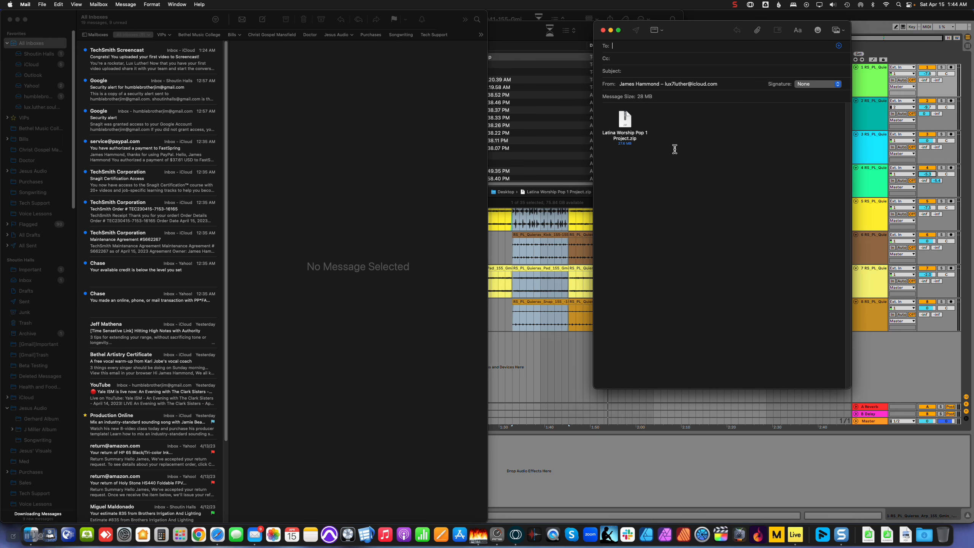
{"action": "left_click", "coordinate": [363, 215]}
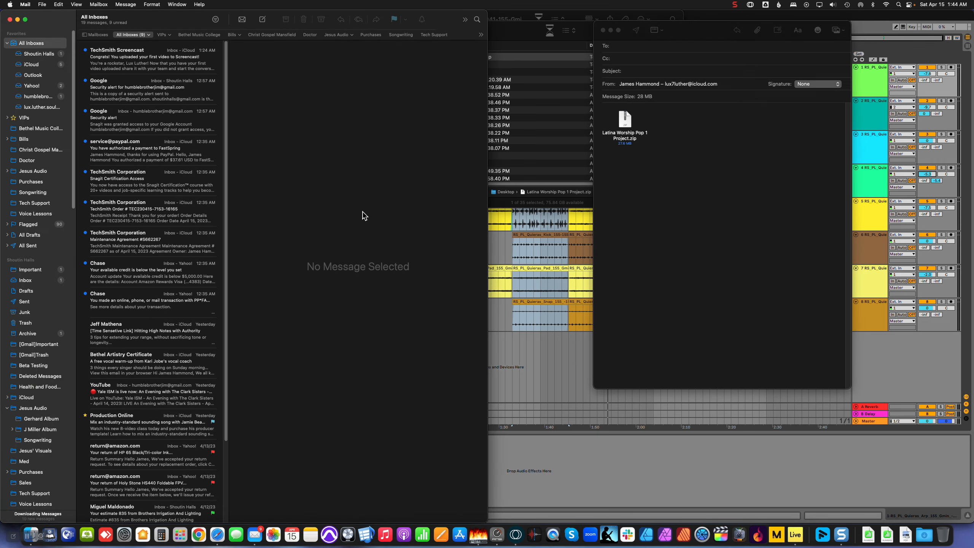
{"action": "key", "text": "cmd+h"}
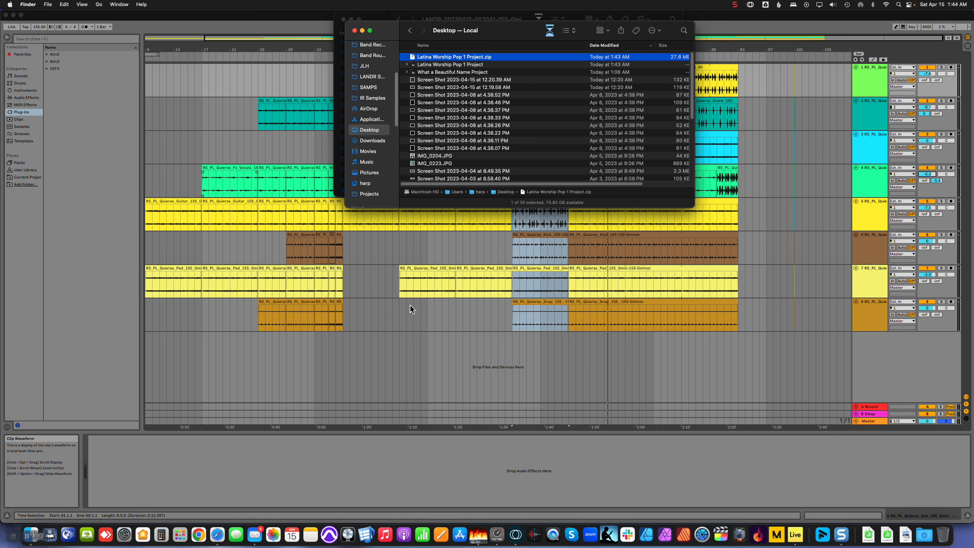
- Switch to Safari, open the sample pack's page on LANDR and copy its title, Pop Latino
{"action": "left_click", "coordinate": [407, 65], "text": "alt"}
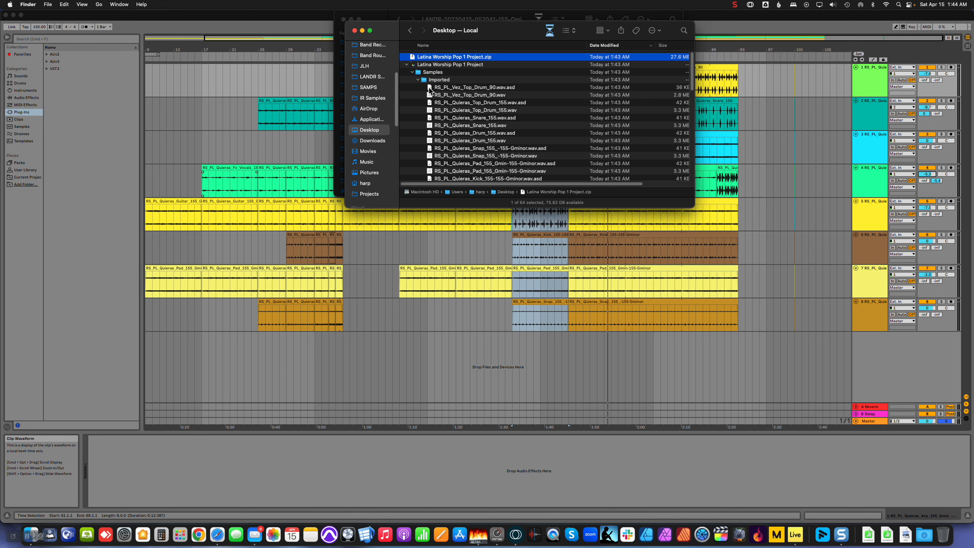
{"action": "key", "text": "super+Tab"}
{"action": "key", "text": "super+Tab"}
{"action": "key", "text": "super+Tab"}
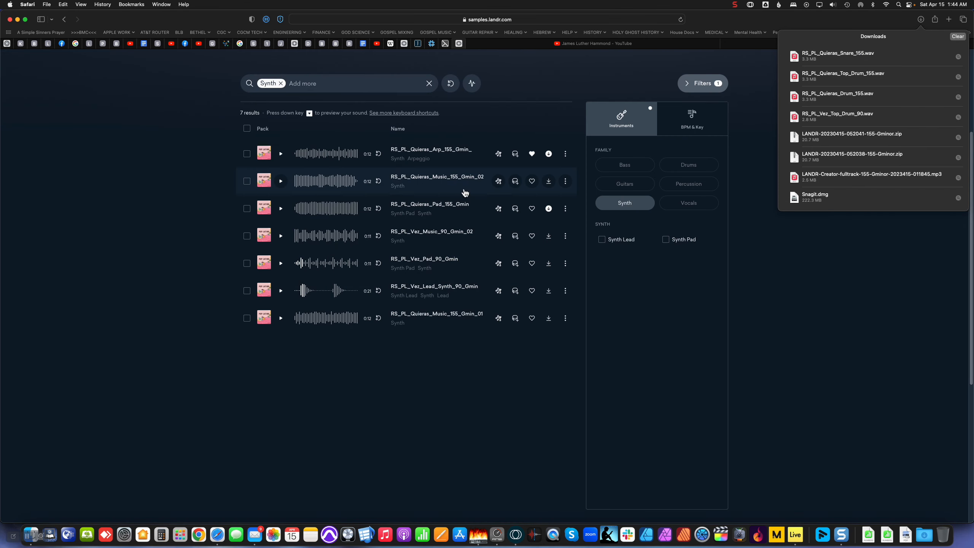
{"action": "left_click", "coordinate": [267, 154]}
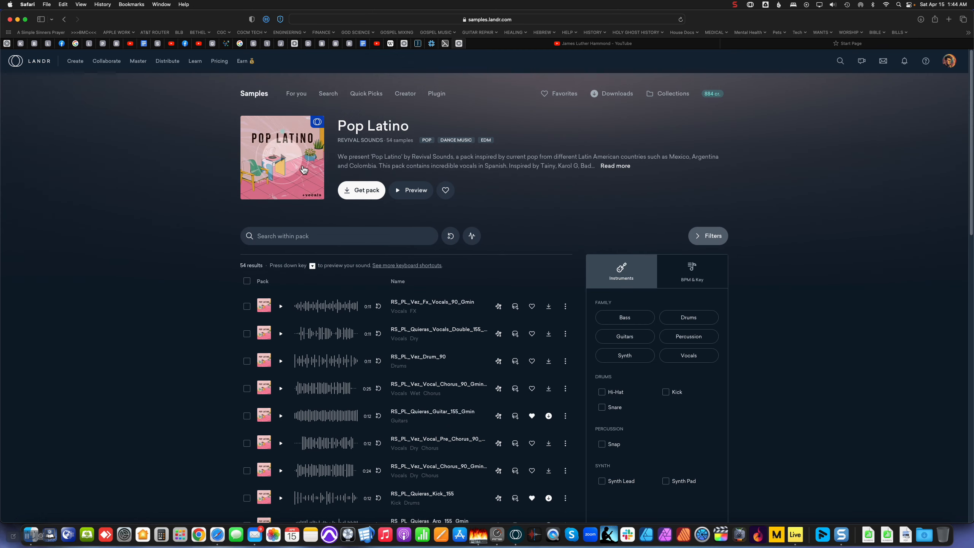
{"action": "left_click_drag", "start_coordinate": [339, 130], "coordinate": [419, 125]}
{"action": "key", "text": "super+c"}
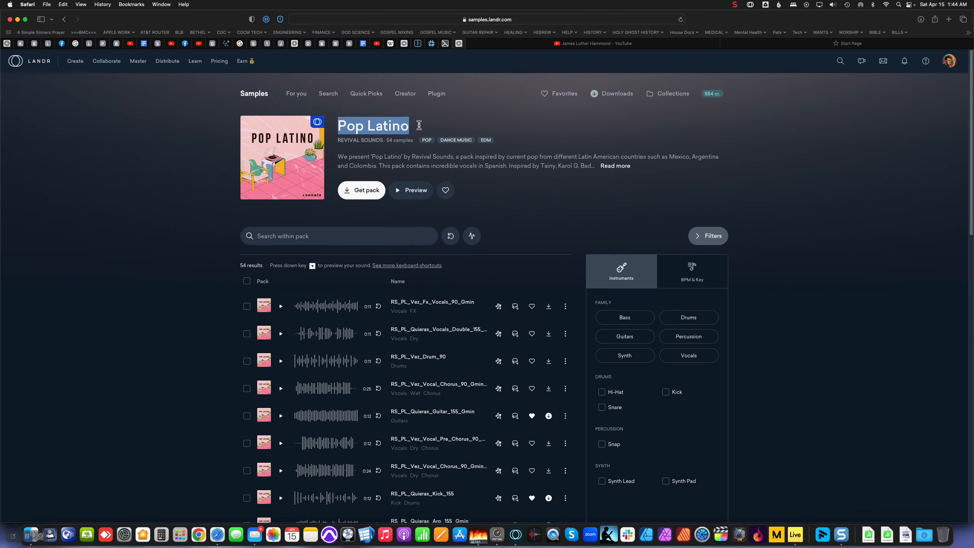
- Switch to Finder and rename the zip archive as Pop Latino Worship 1 Project.zip
{"action": "key", "text": "super+Tab"}
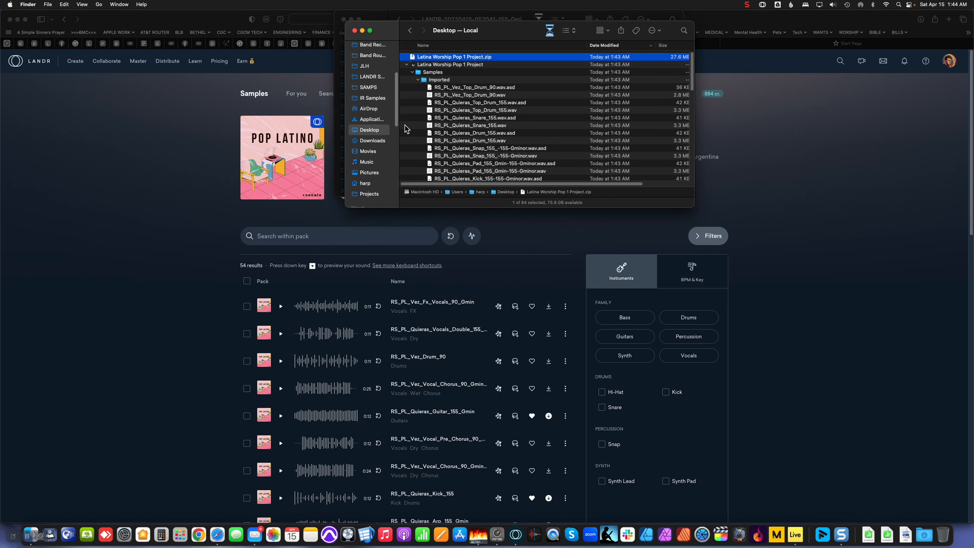
{"action": "left_click", "coordinate": [437, 59]}
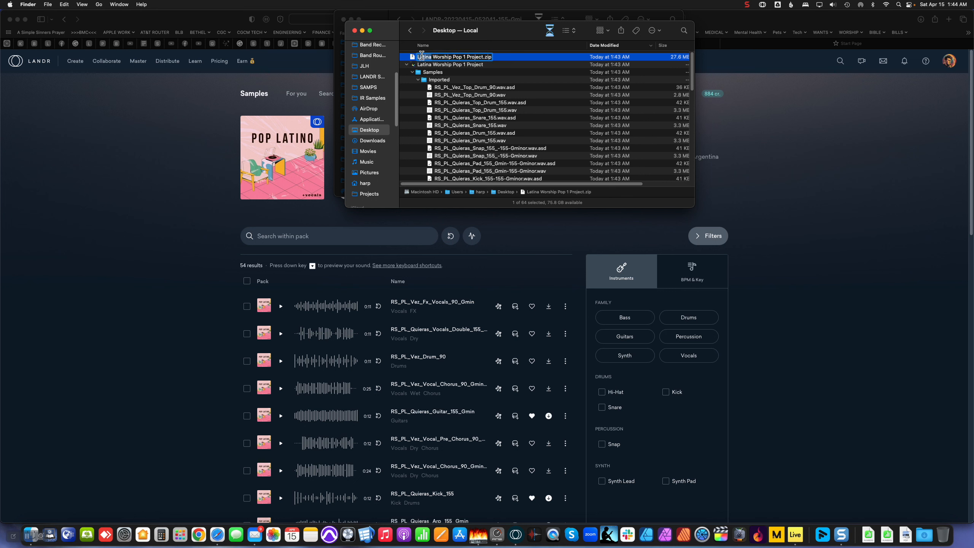
{"action": "type", "text": "Pop Latino Worship Pop 1 Project"}
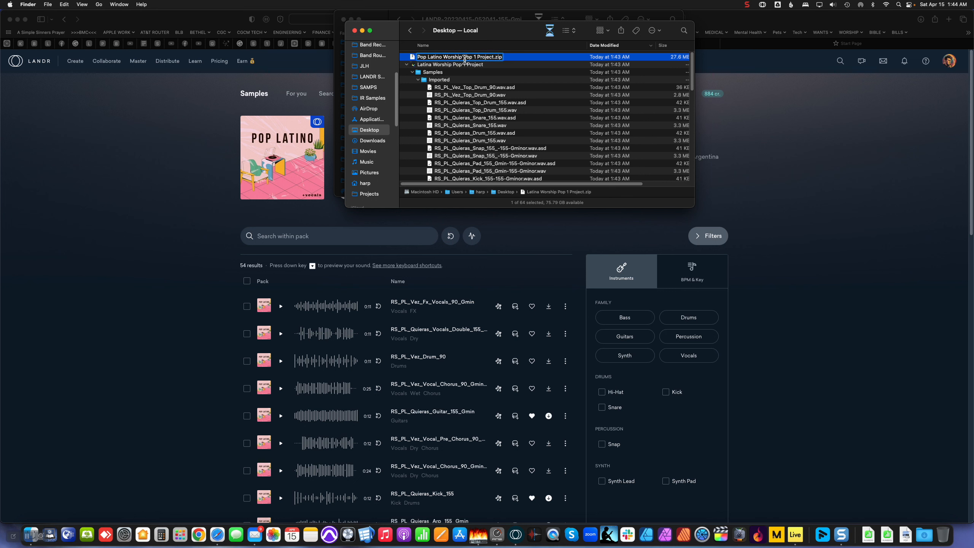
{"action": "key", "text": "Delete"}
{"action": "key", "text": "Delete"}
{"action": "key", "text": "Delete"}
{"action": "key", "text": "Delete"}
{"action": "key", "text": "Return"}
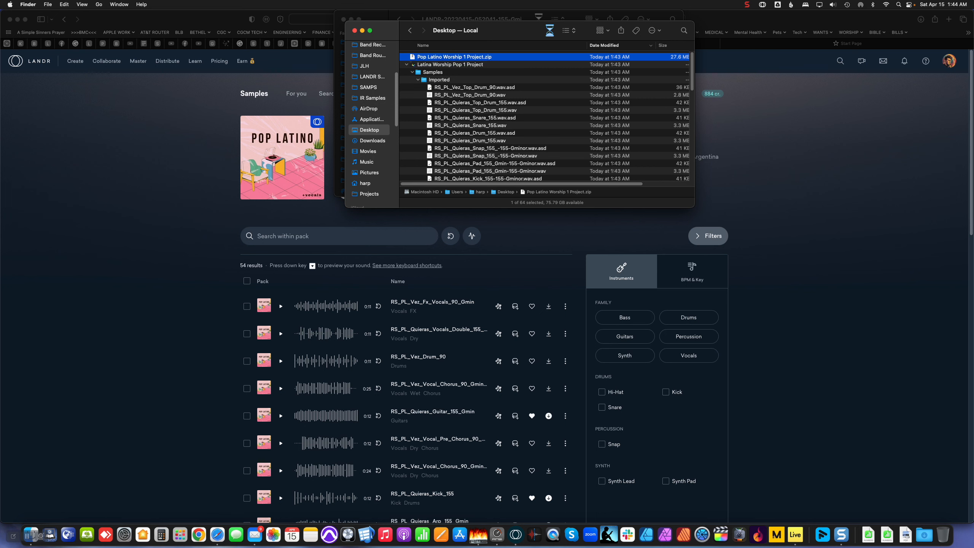
- Rename the Latina Worship Pop 1 Project folder as Pop Latino Worship 1 Project and collapse it
{"action": "left_click", "coordinate": [448, 65]}
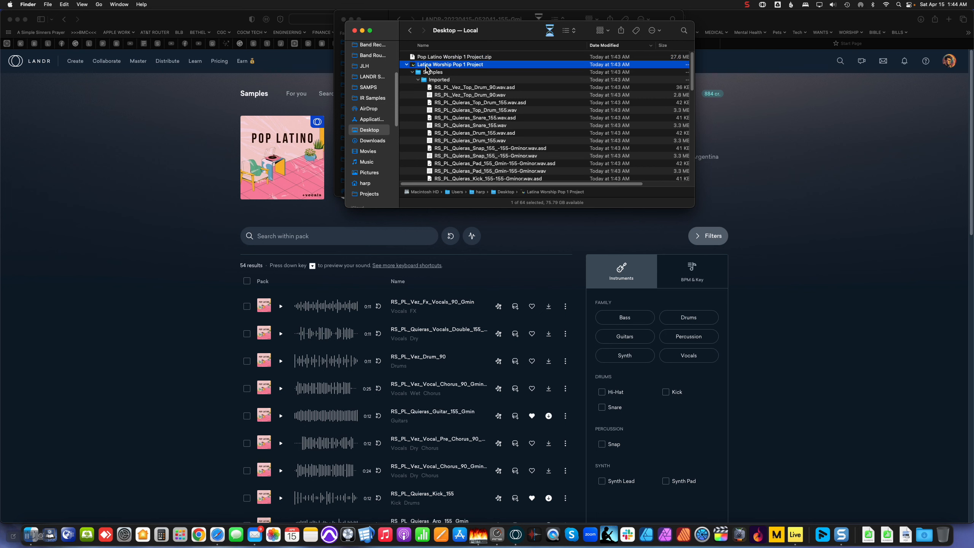
{"action": "left_click", "coordinate": [459, 66]}
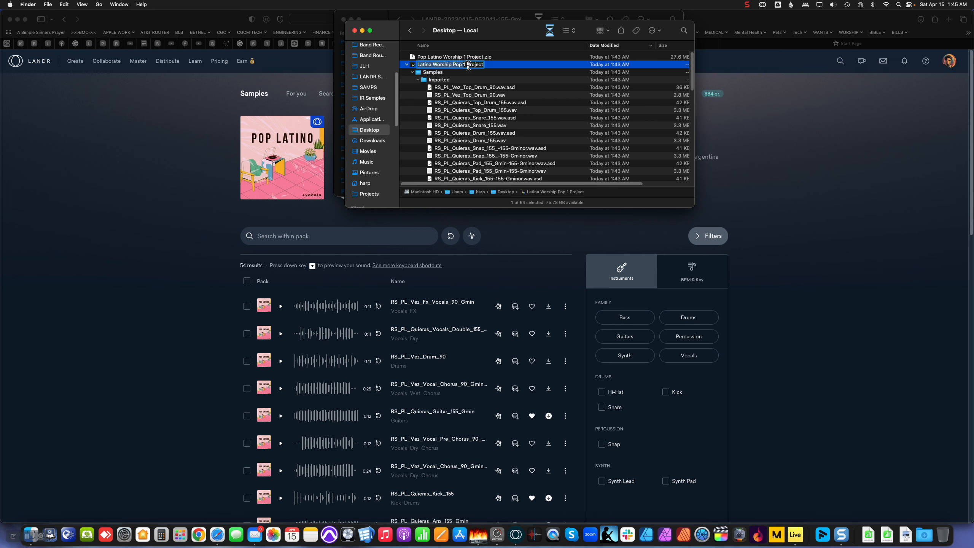
{"action": "key", "text": "Right"}
{"action": "key", "text": "BackSpace"}
{"action": "key", "text": "BackSpace"}
{"action": "key", "text": "BackSpace"}
{"action": "key", "text": "BackSpace"}
{"action": "key", "text": "BackSpace"}
{"action": "key", "text": "Delete"}
{"action": "key", "text": "Delete"}
{"action": "key", "text": "Delete"}
{"action": "key", "text": "Delete"}
{"action": "key", "text": "Delete"}
{"action": "key", "text": "Delete"}
{"action": "key", "text": "super+v"}
{"action": "key", "text": "Return"}
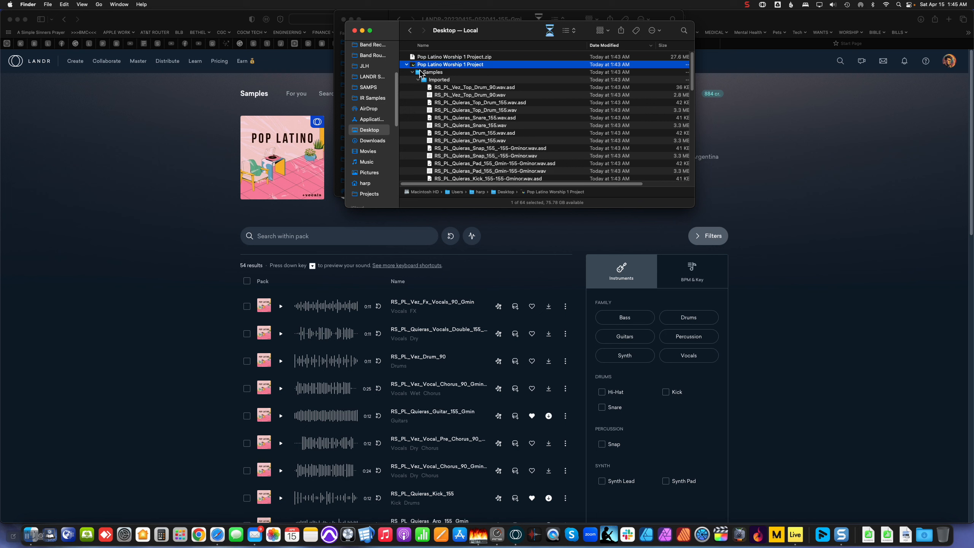
{"action": "left_click", "coordinate": [406, 64]}
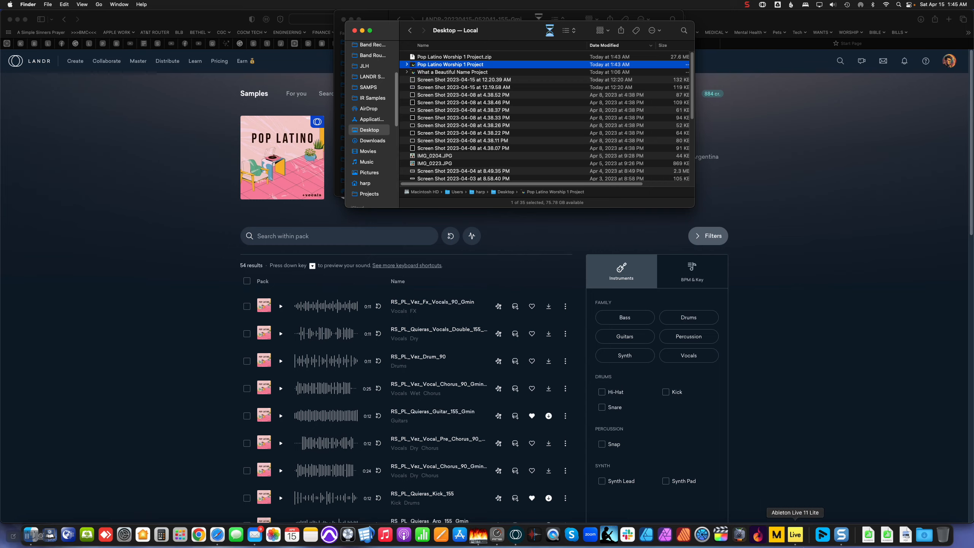
- Switch to Ableton Live and use Save Live Set As to save the set as Latina Worship Pop 1 on the Desktop
{"action": "left_click", "coordinate": [795, 535]}
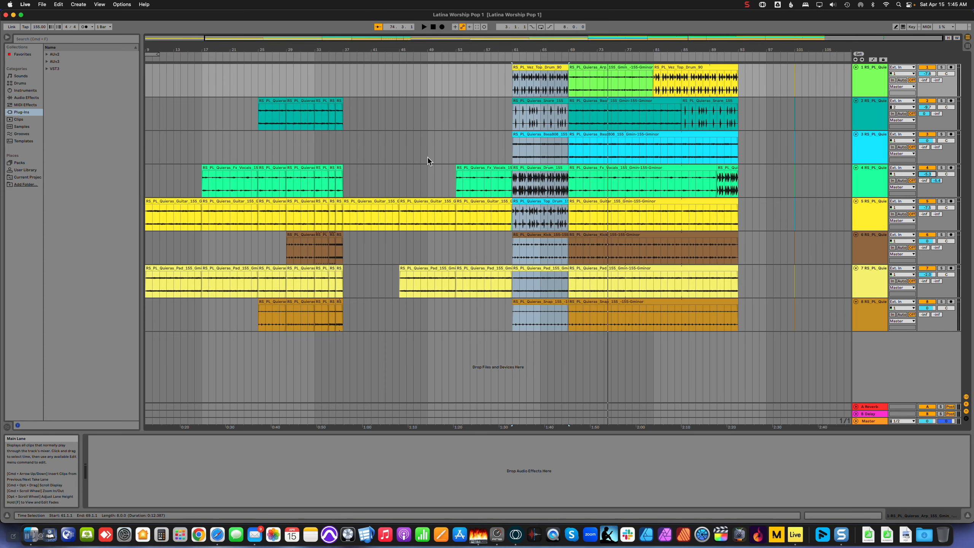
{"action": "key", "text": "super+shift+s"}
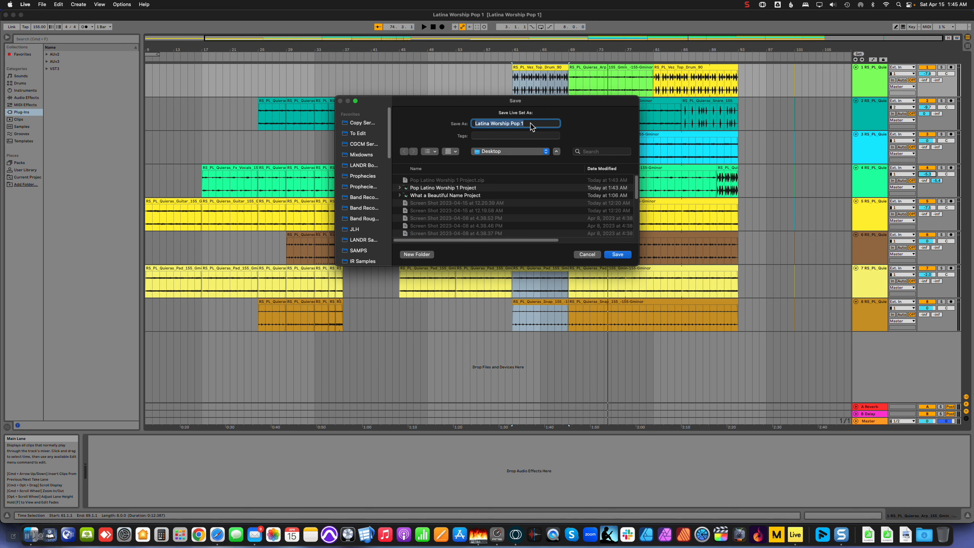
{"action": "left_click", "coordinate": [618, 255]}
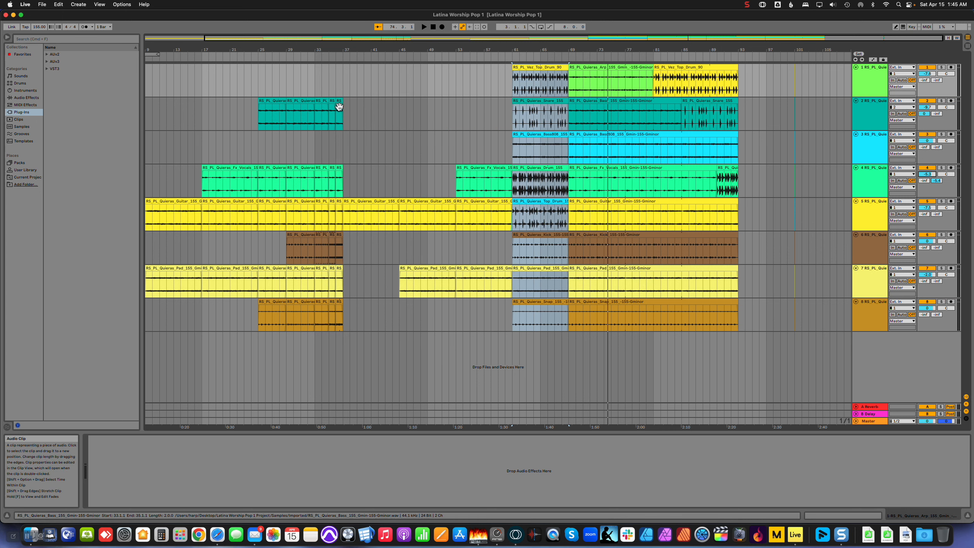
- Use Collect All and Save to gather the set's external media files into the project
{"action": "left_click", "coordinate": [41, 4]}
{"action": "left_click", "coordinate": [65, 104]}
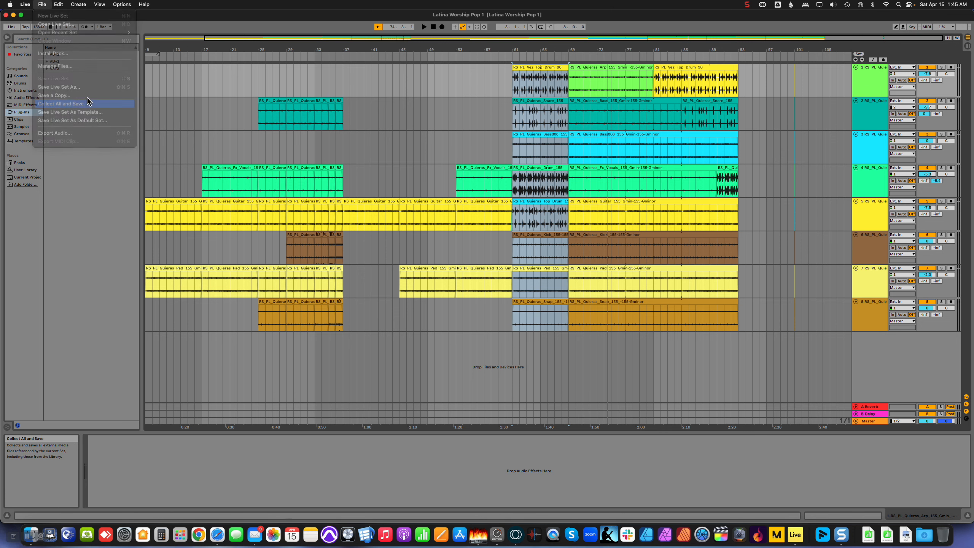
{"action": "left_click", "coordinate": [546, 300]}
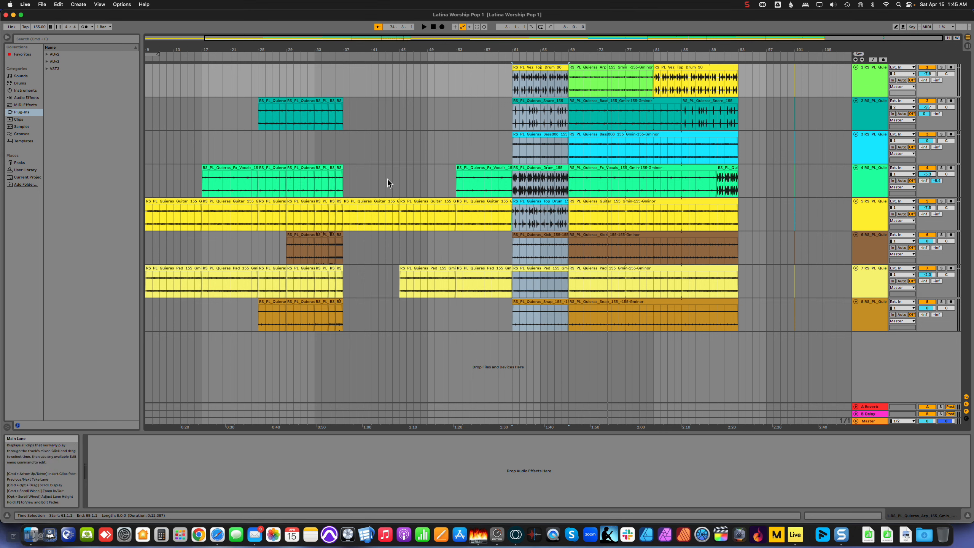
- Switch to Finder and move the Latina Worship Pop 1 Project folder on the Desktop to the Trash
{"action": "key", "text": "super+Tab"}
{"action": "key", "text": "super+Tab"}
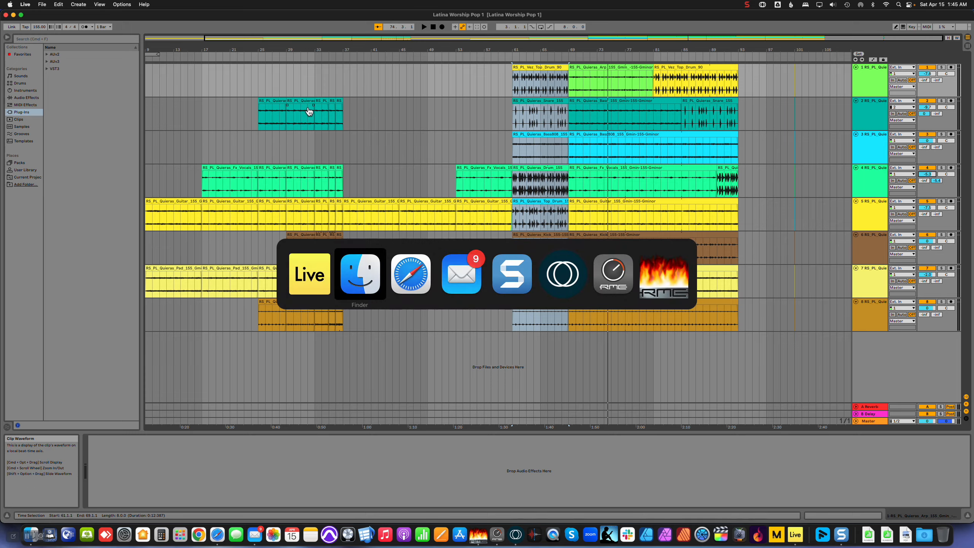
{"action": "key", "text": "super+Tab"}
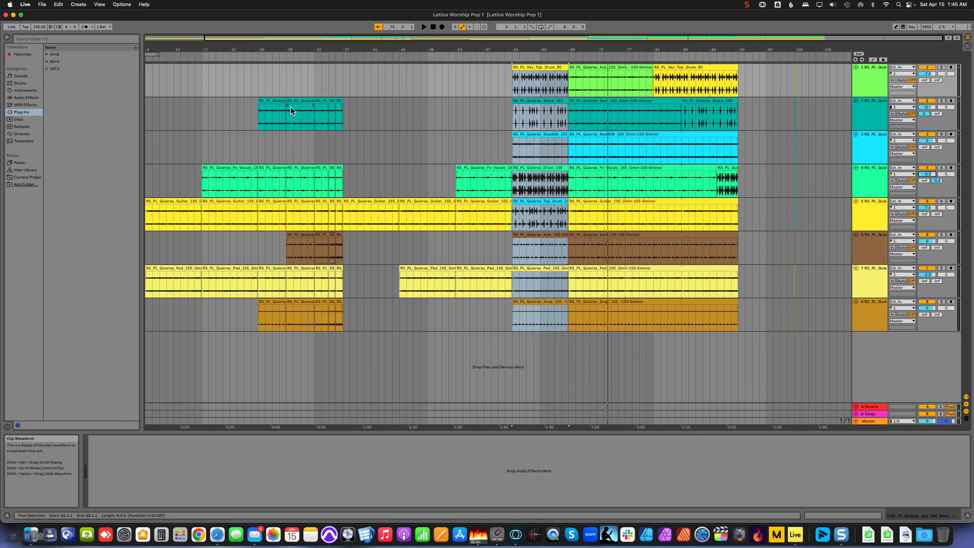
{"action": "key", "text": "super+Tab"}
{"action": "key", "text": "super+Tab"}
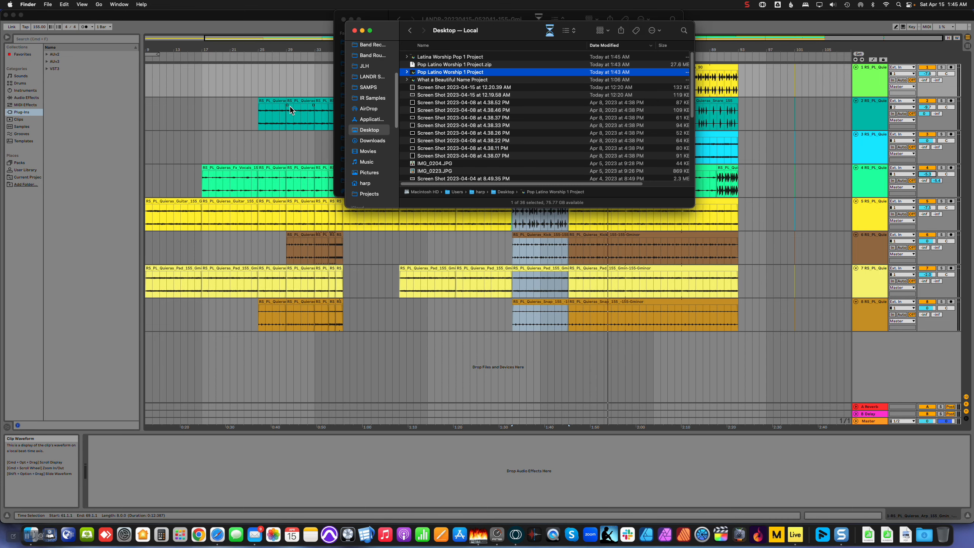
{"action": "right_click", "coordinate": [290, 107]}
{"action": "left_click", "coordinate": [476, 59]}
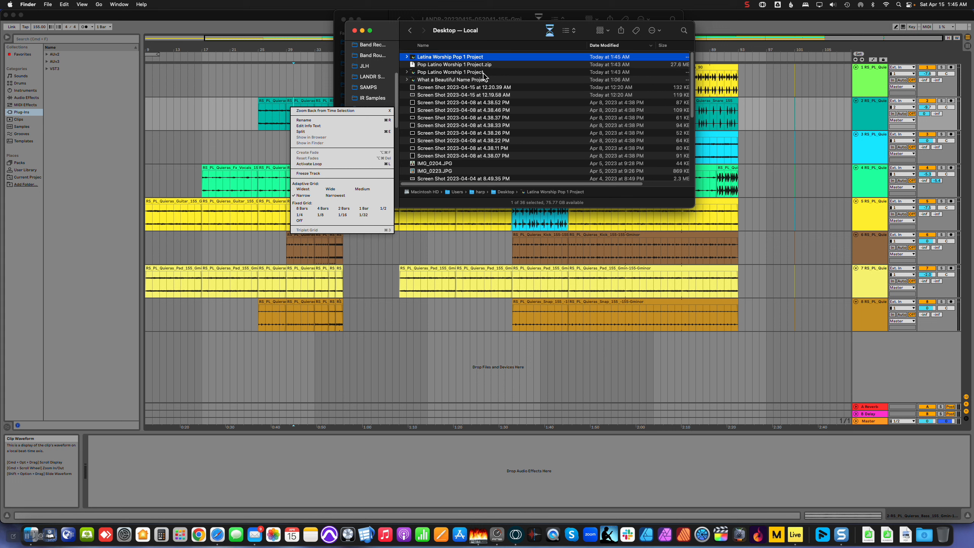
{"action": "left_click", "coordinate": [473, 74]}
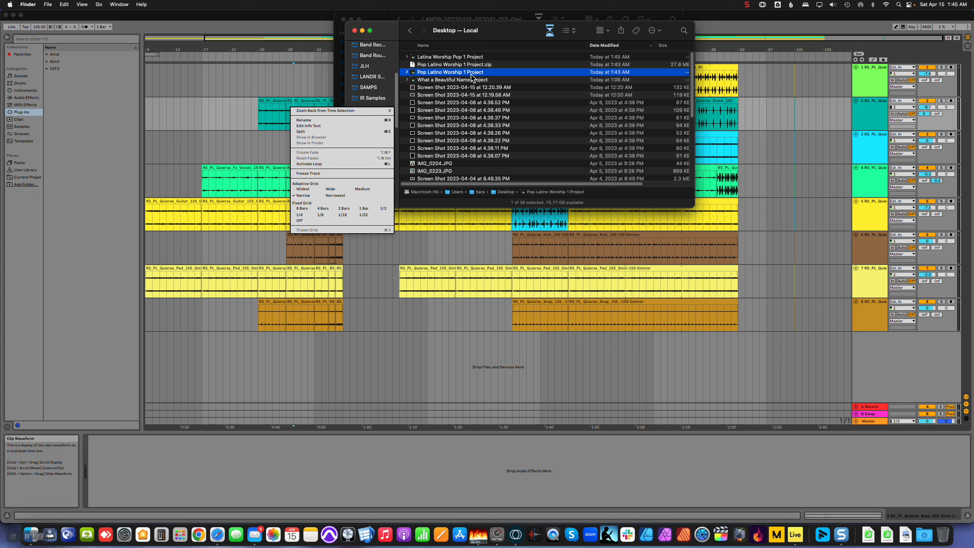
{"action": "left_click", "coordinate": [433, 57]}
{"action": "key", "text": "super+BackSpace"}
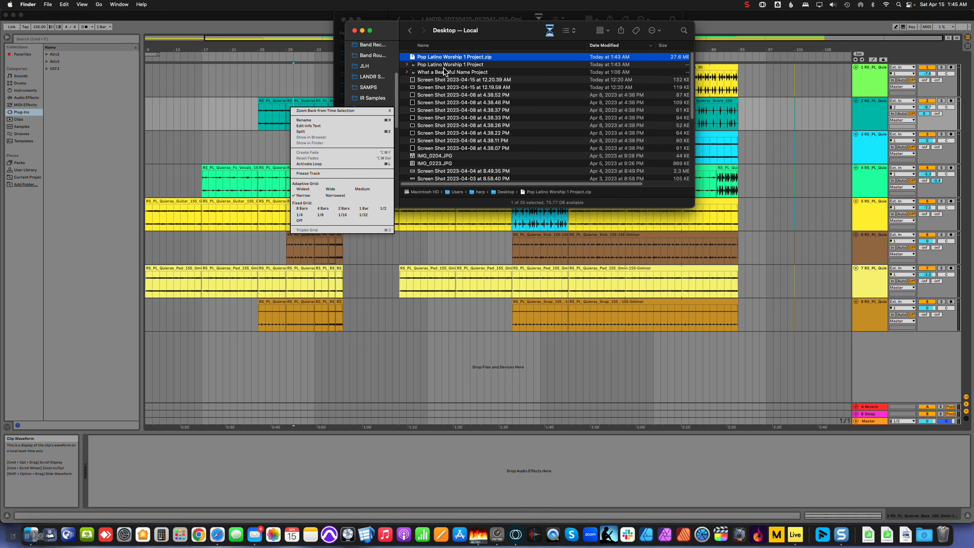
- Preview the Pop Latino Worship 1 Project folder with Quick Look and close the preview
{"action": "left_click", "coordinate": [451, 66]}
{"action": "key", "text": "space"}
{"action": "key", "text": "space"}
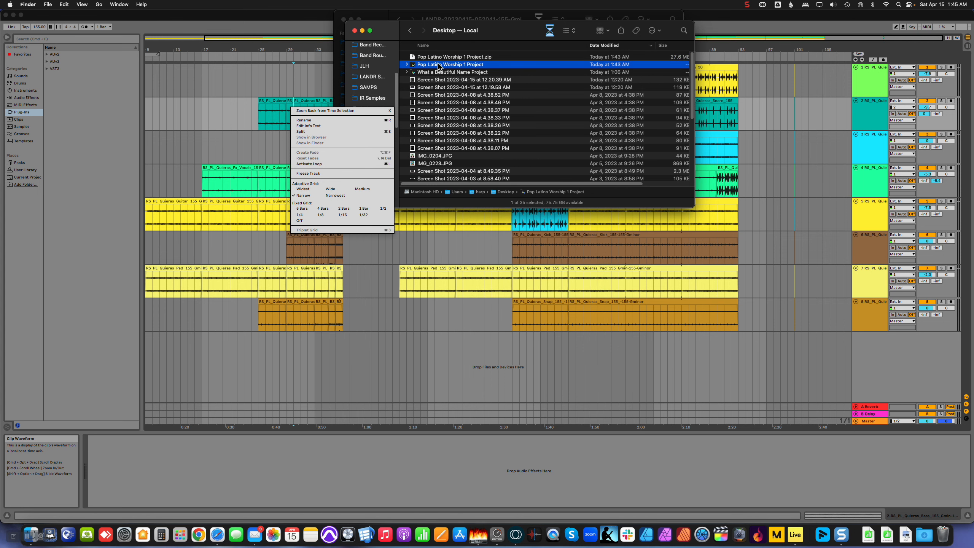
- Switch to Ableton Live and play back the arrangement around the first bass clips
{"action": "left_click", "coordinate": [278, 65]}
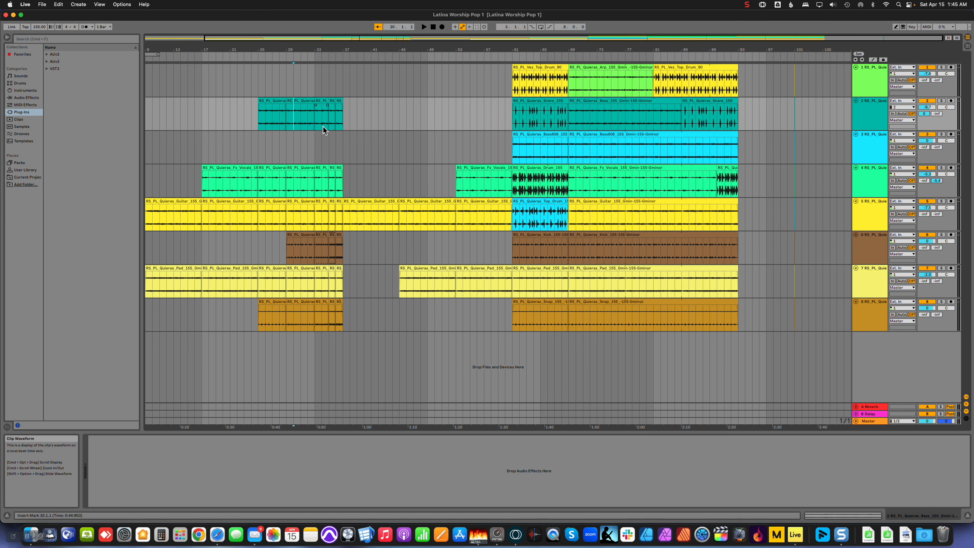
{"action": "key", "text": "space"}
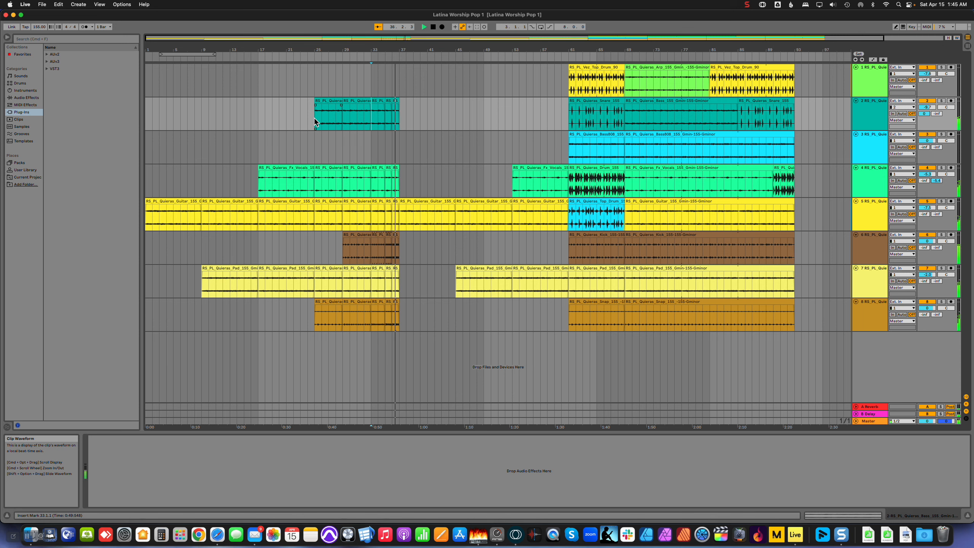
{"action": "left_click", "coordinate": [746, 4]}
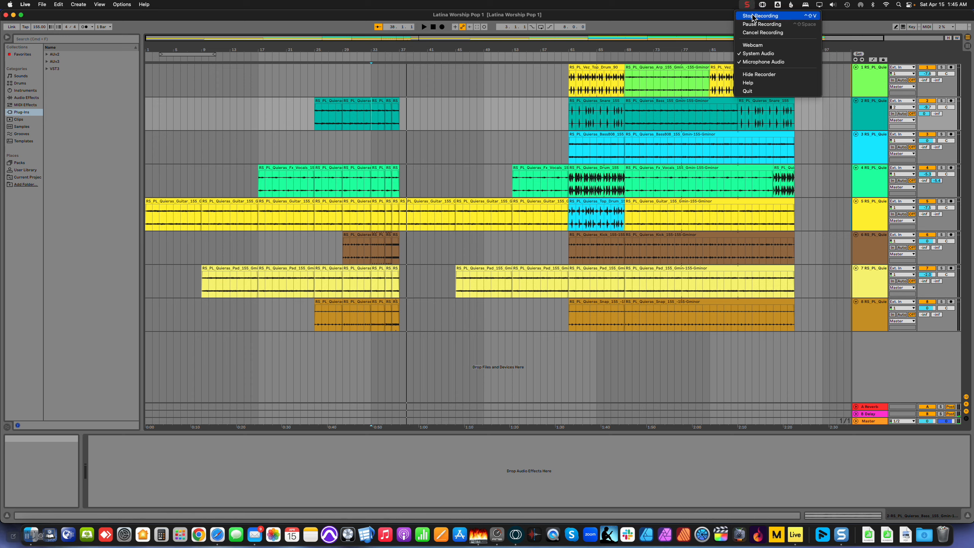